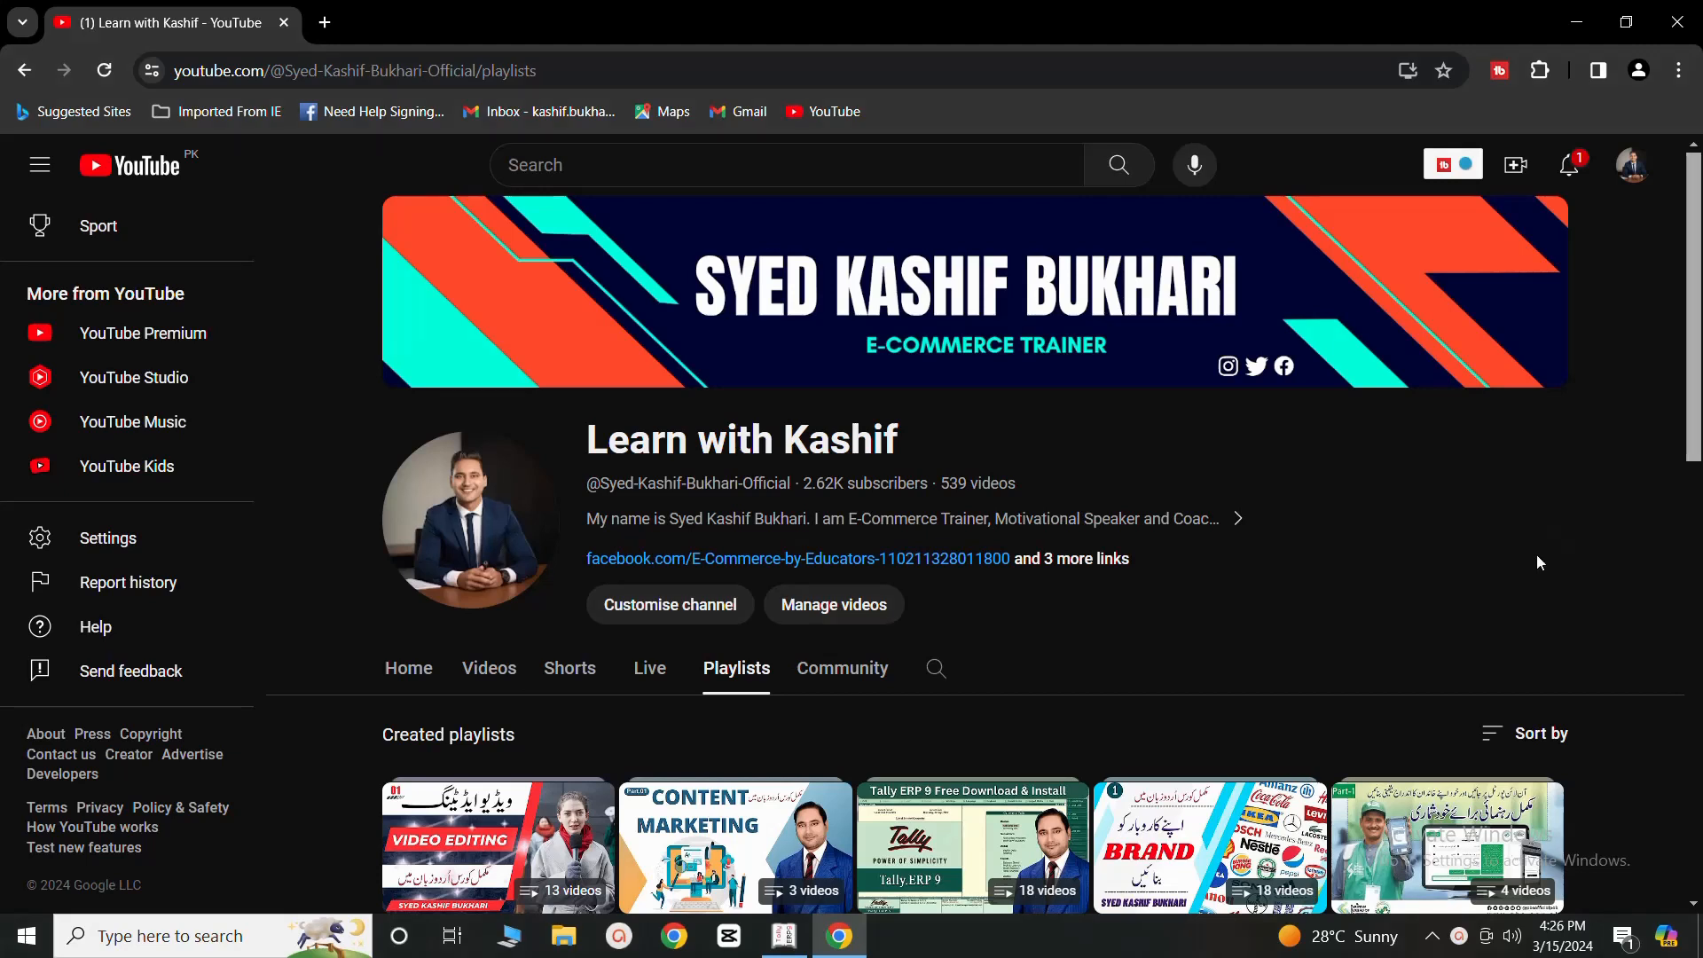
- Switch to Tally.ERP 9 and open the creation form for a new inventory unit of measure
left_click(784, 936)
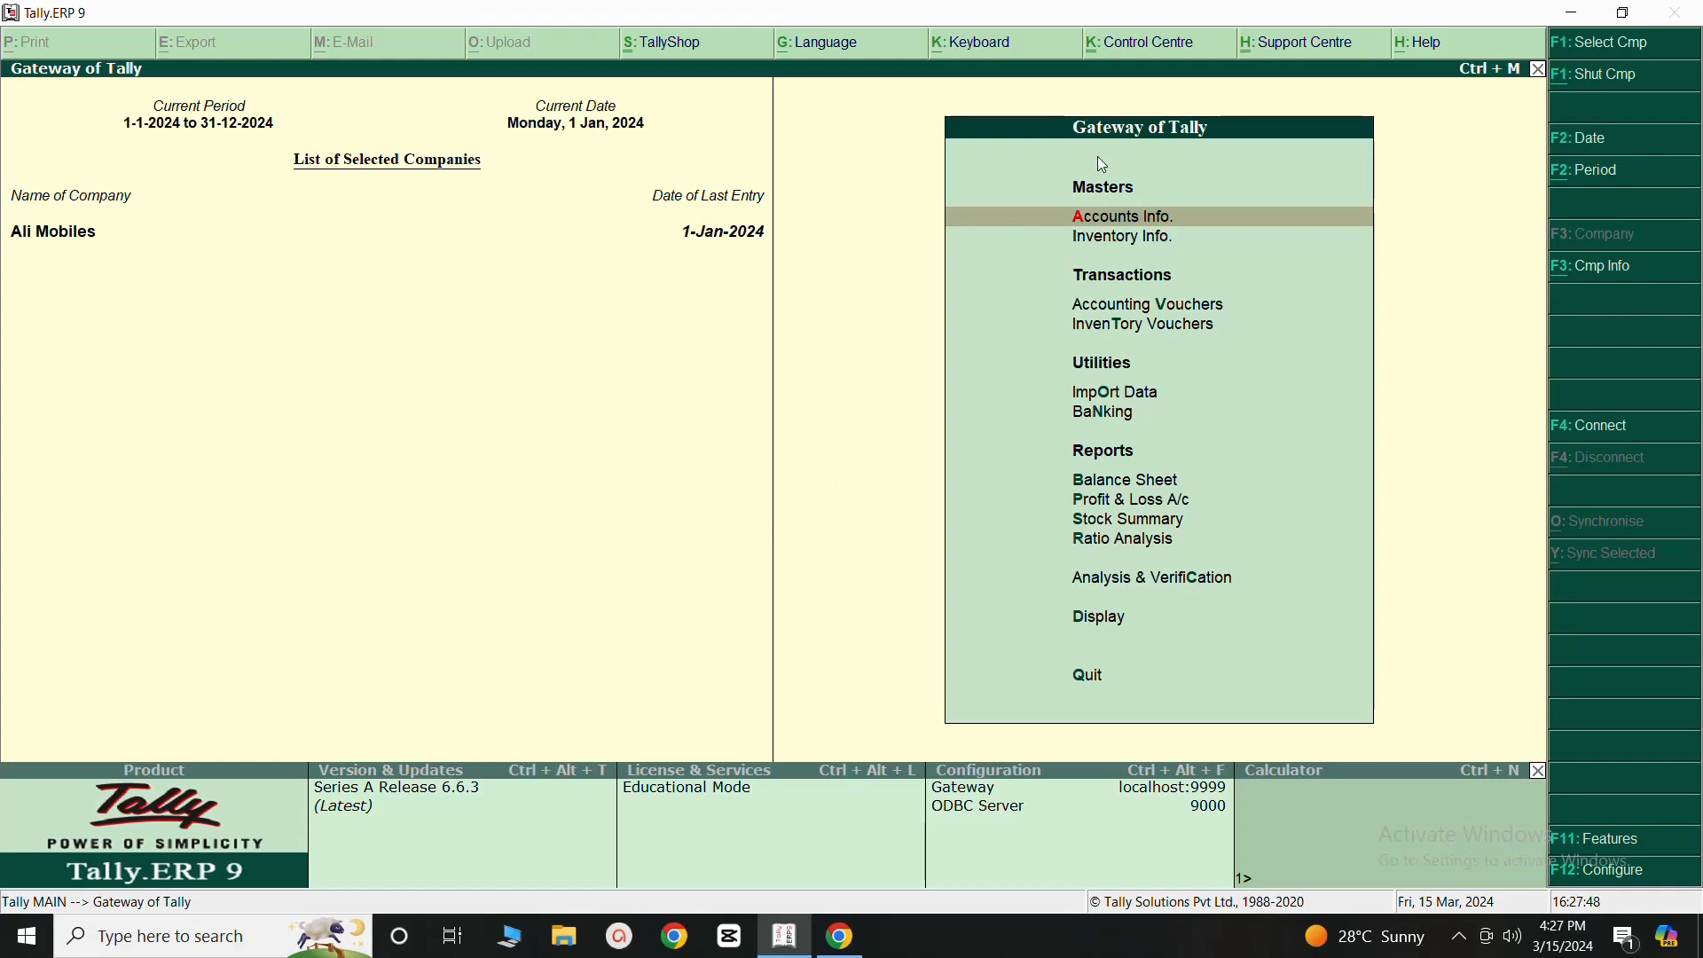
left_click(1112, 240)
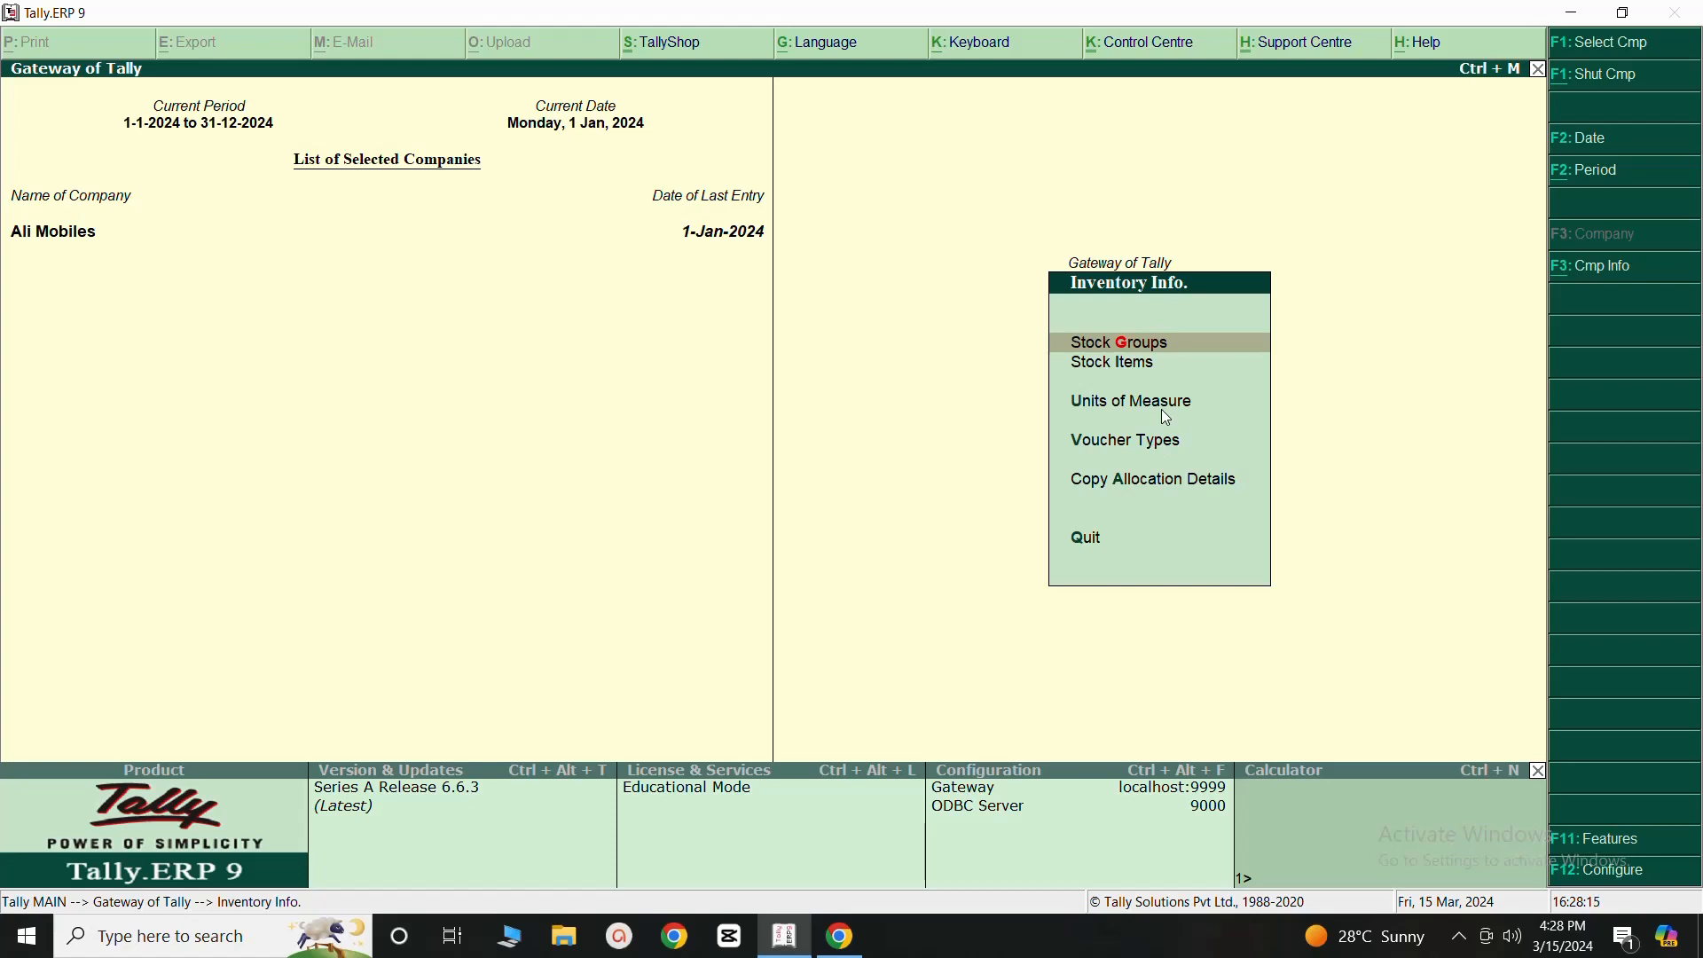
key("Down")
key("Down")
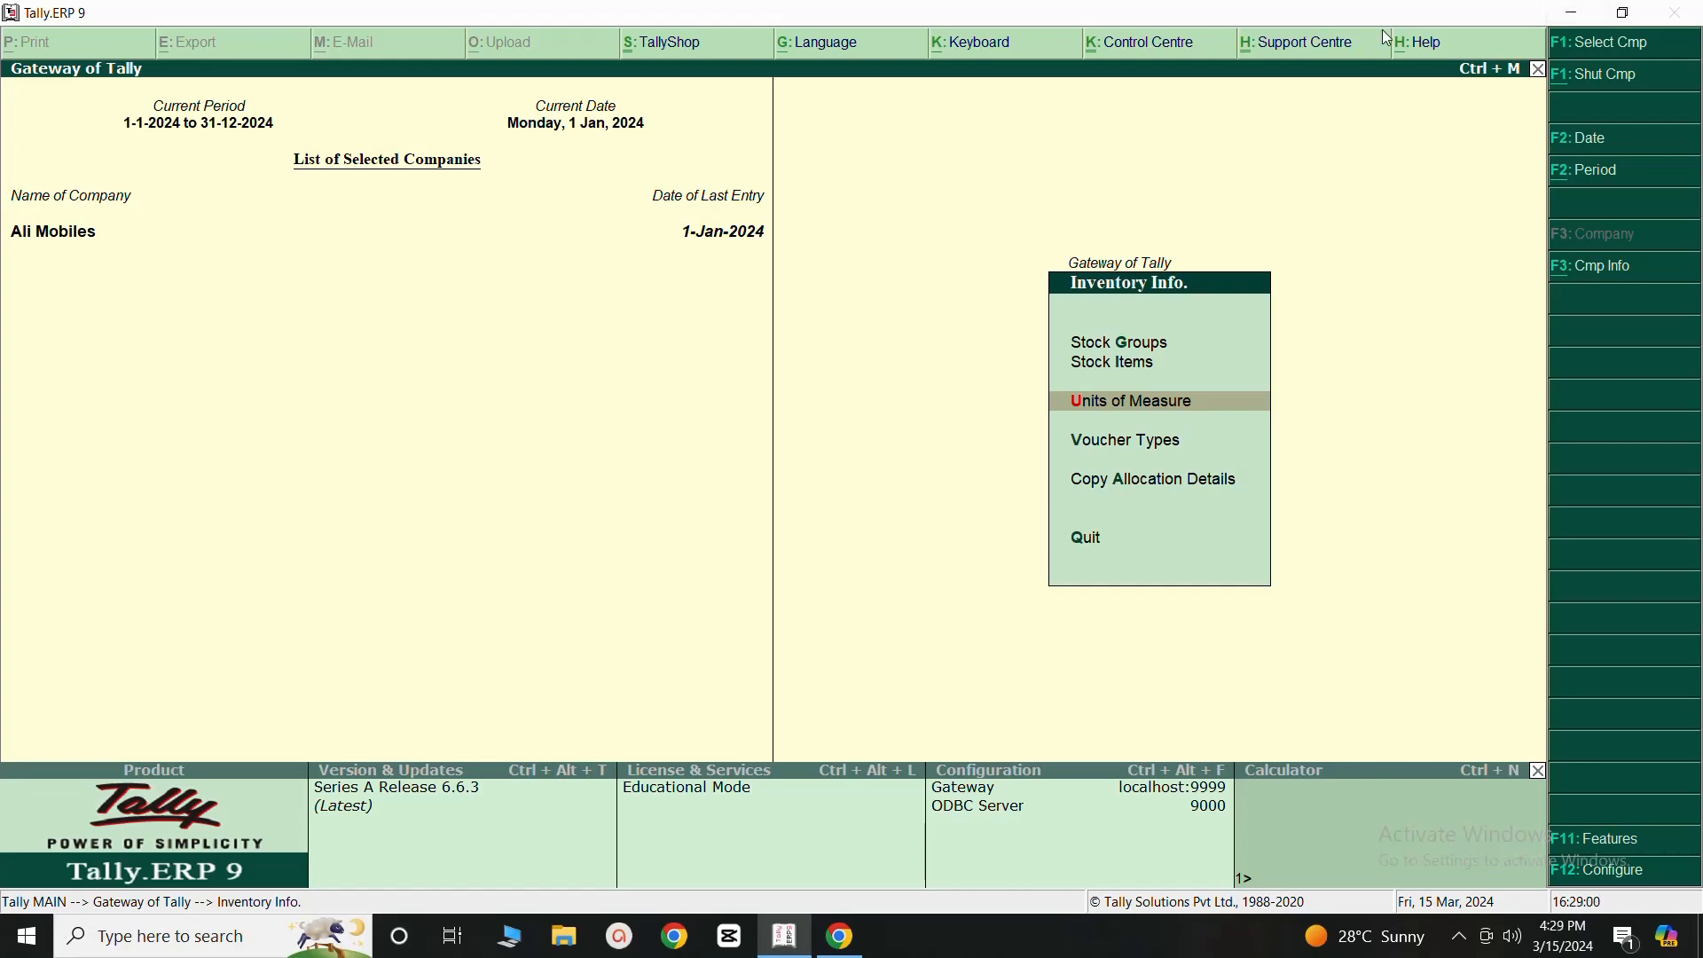
left_click(1133, 410)
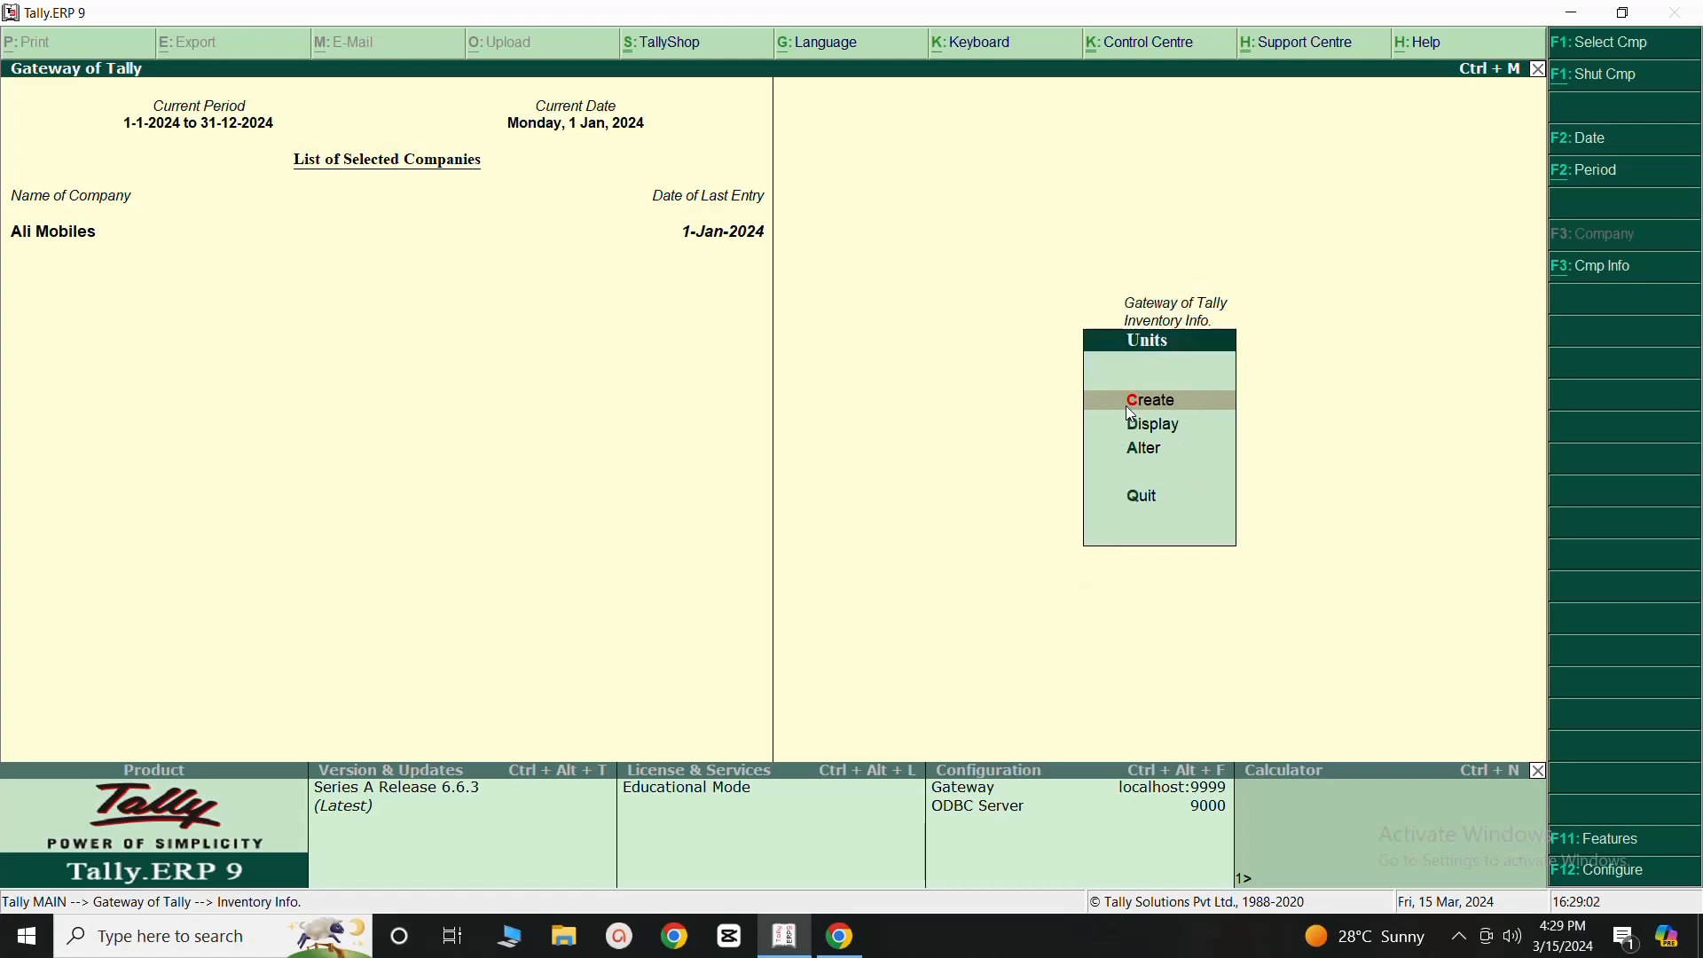
left_click(1134, 403)
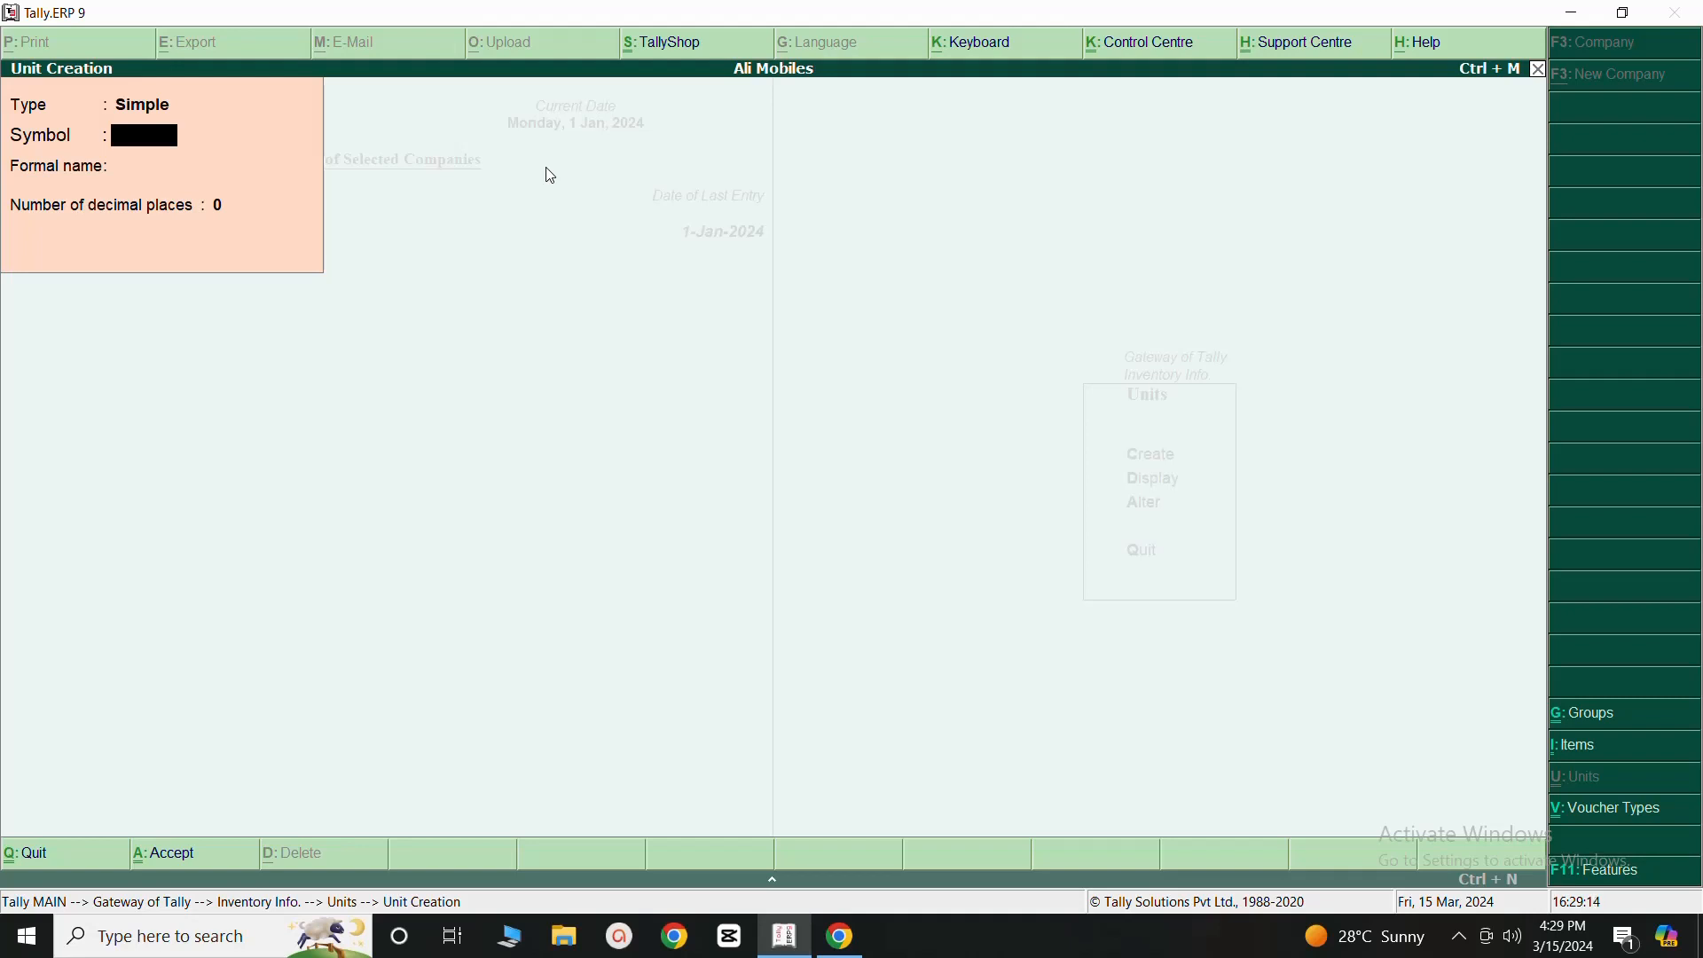
- Create a simple unit with symbol Kg, formal name Kilogram and 2 decimal places
type("Kg")
key("Return")
type("Kil")
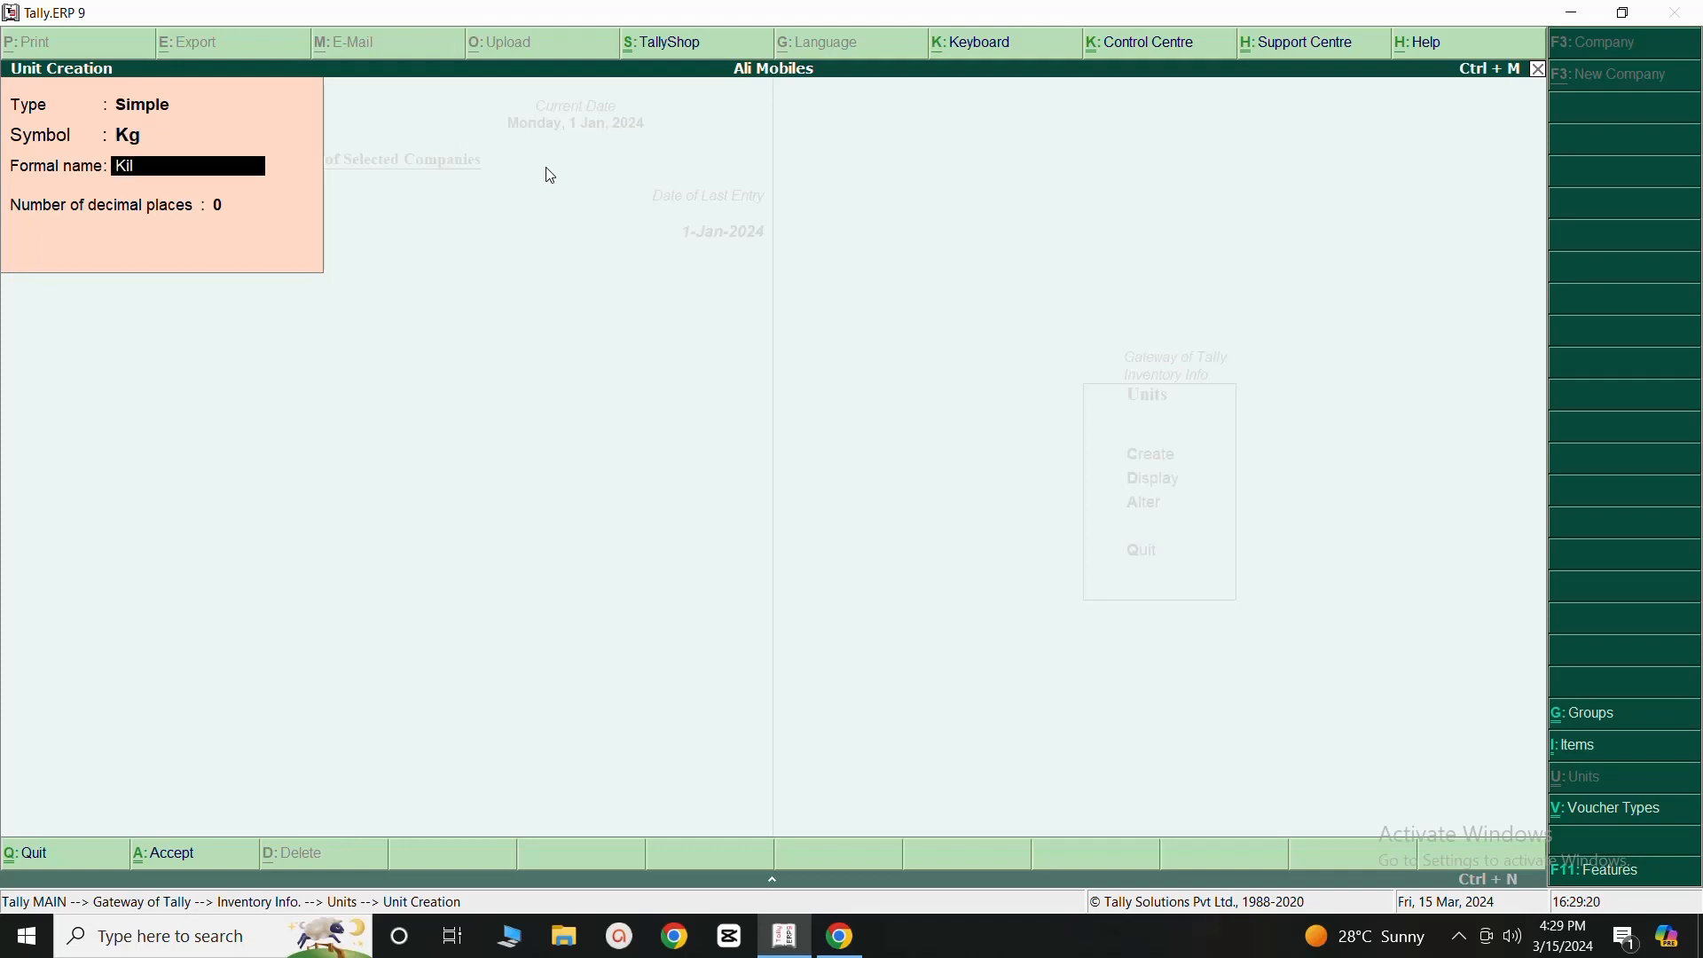
type("ogram")
key("Return")
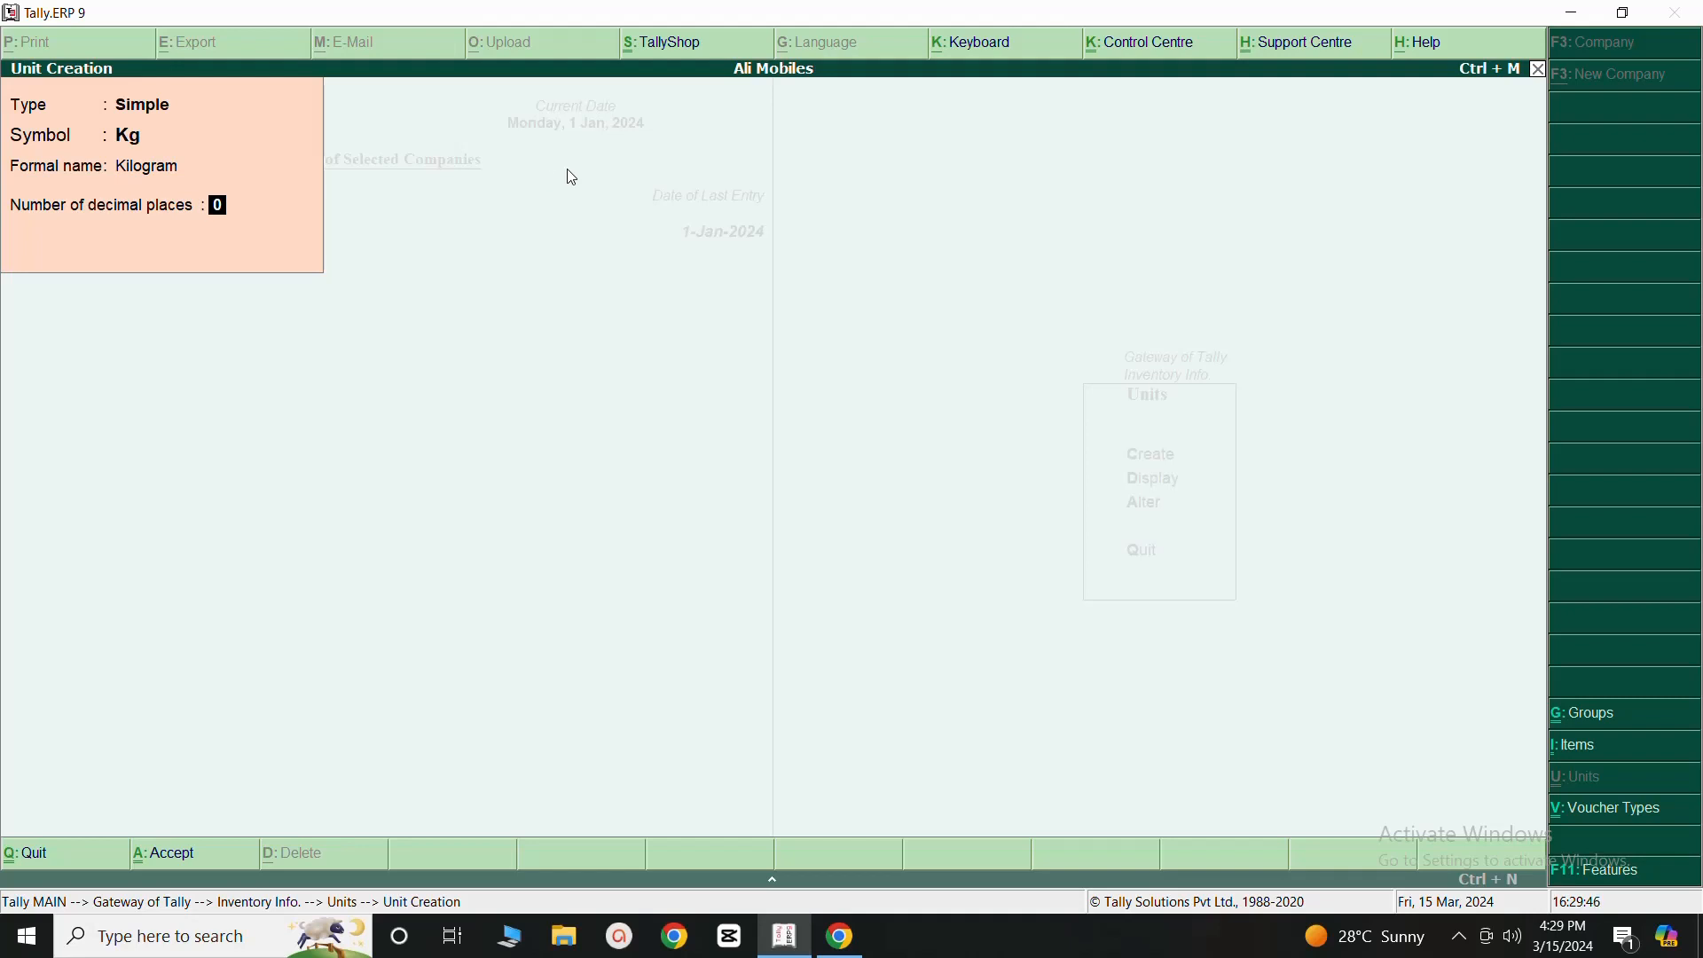
type("2")
key("Return")
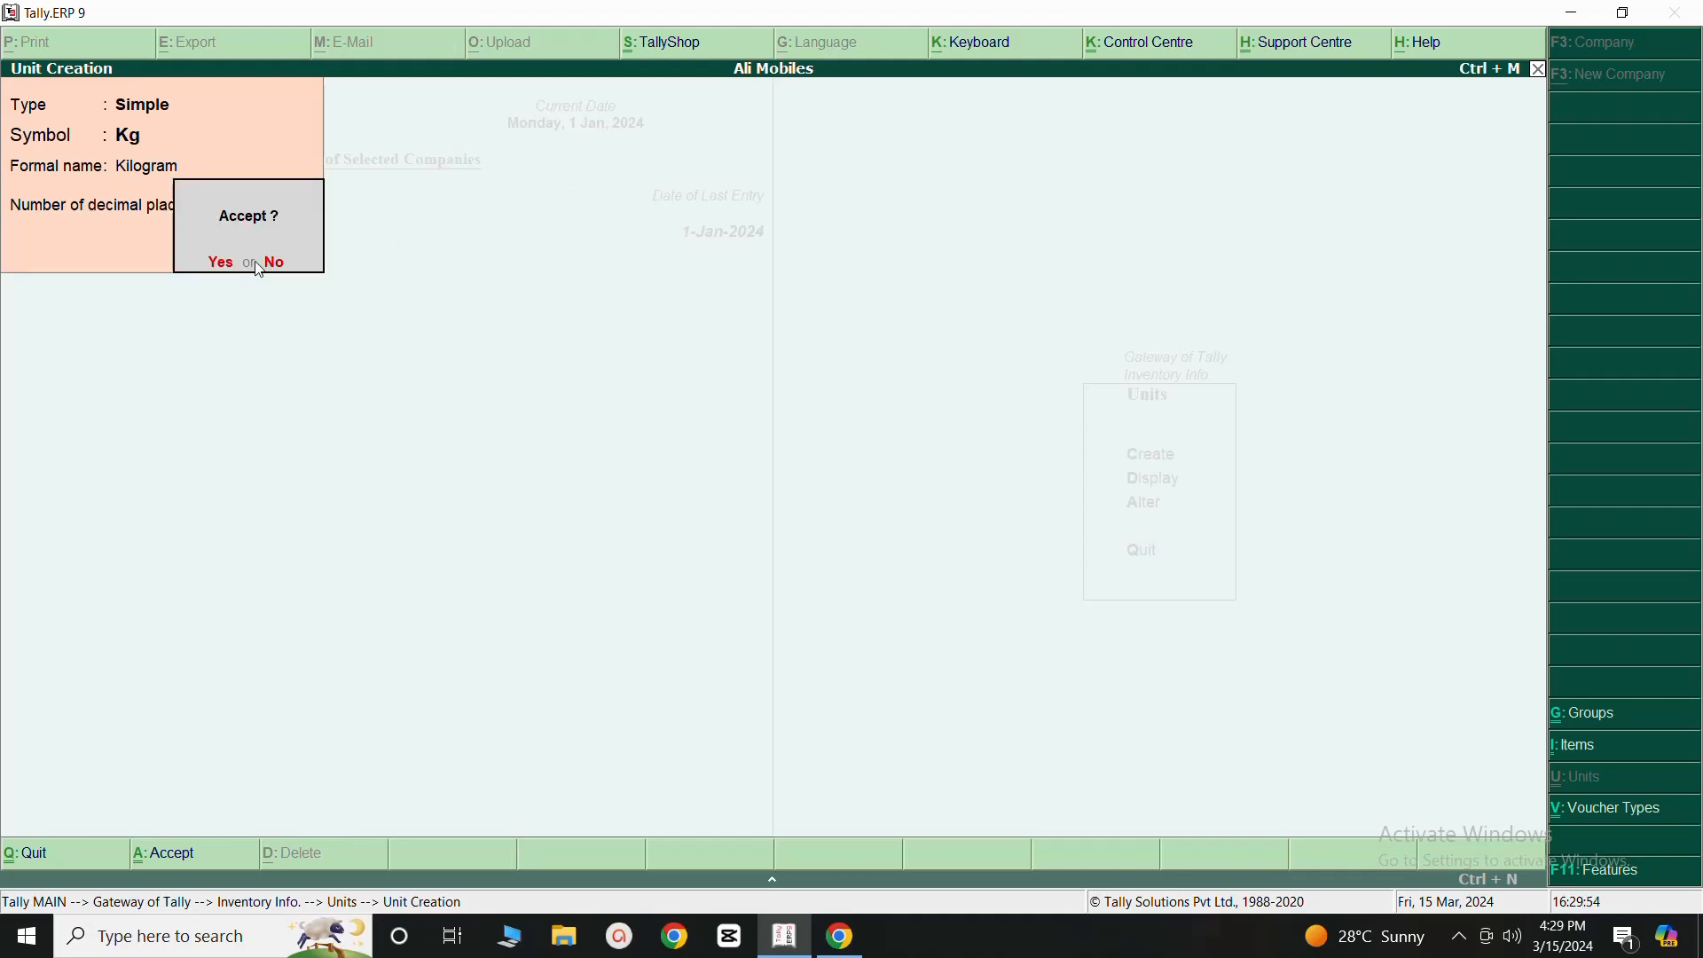
left_click(218, 265)
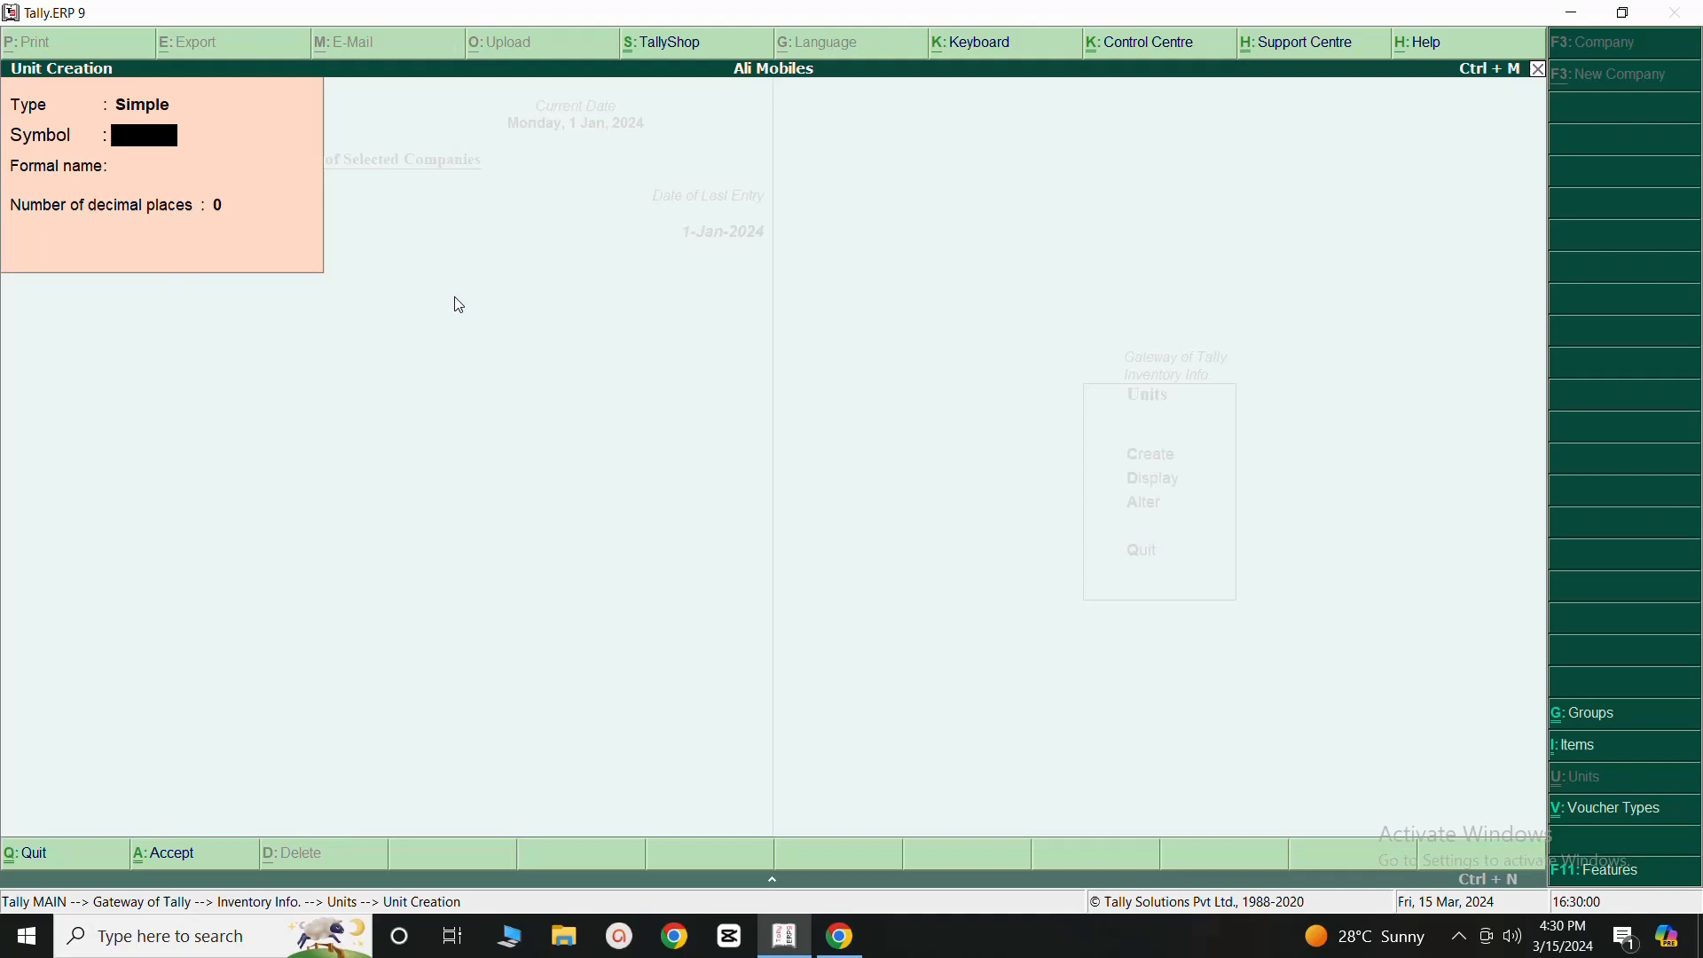
- Create a simple unit with symbol Ltr, formal name Litre and 0 decimal places, then quit unit creation
type("Ltr")
key("Return")
type("Lit")
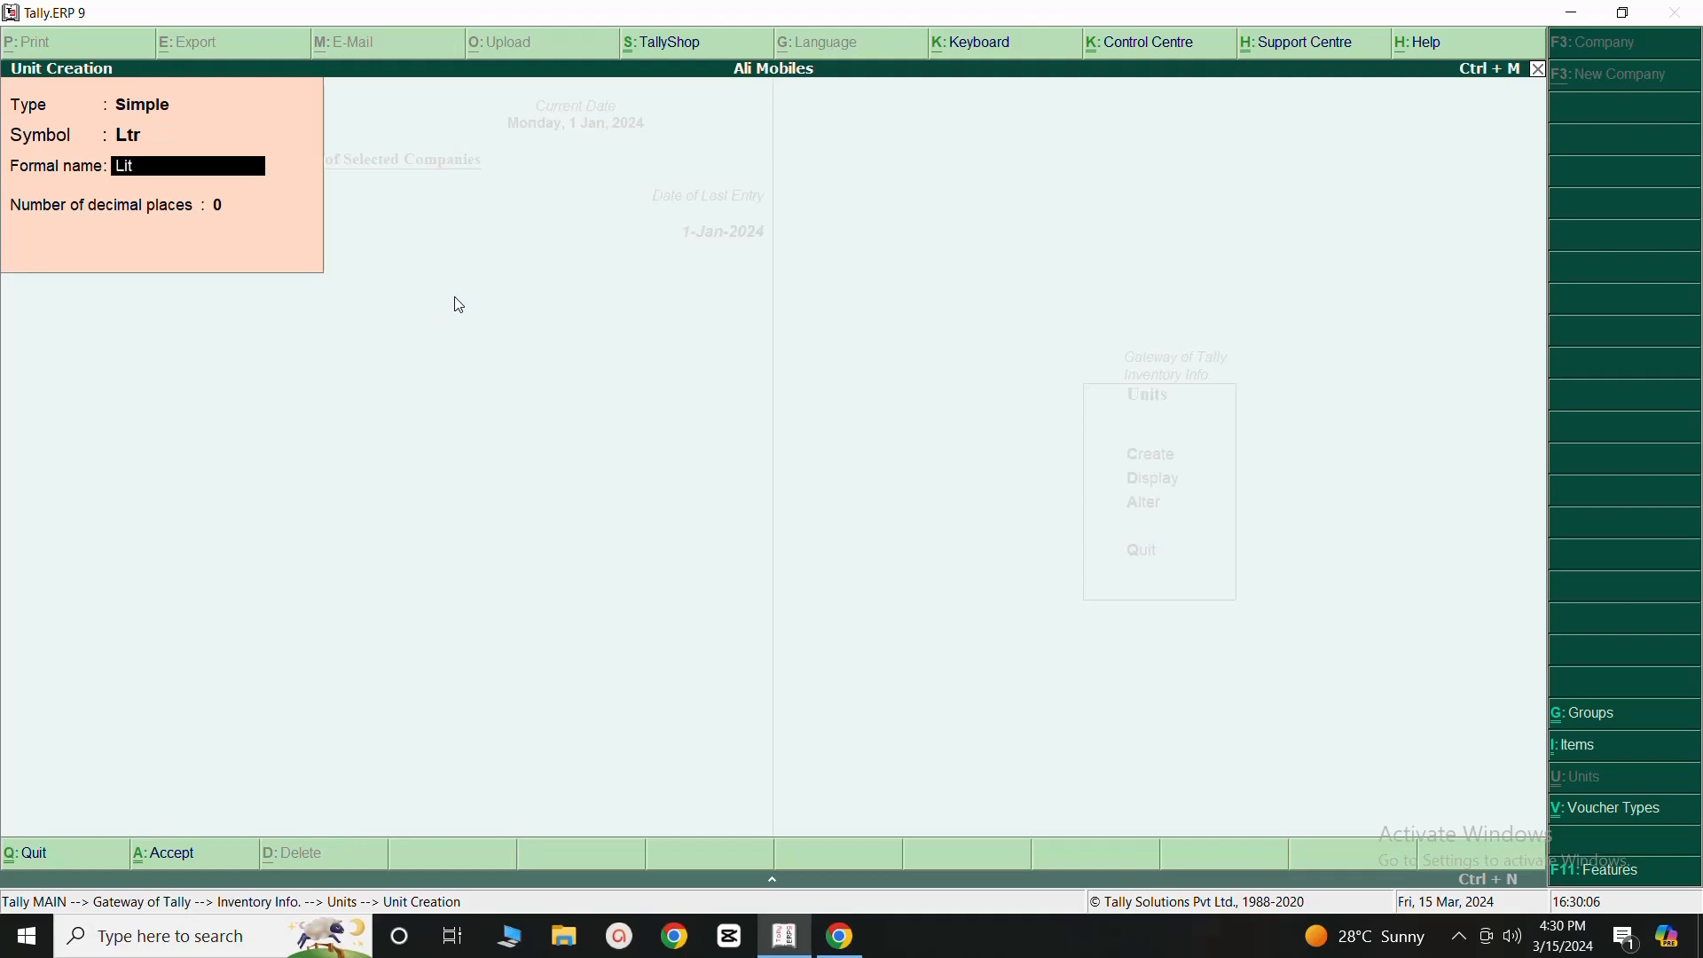
type("re")
key("Return")
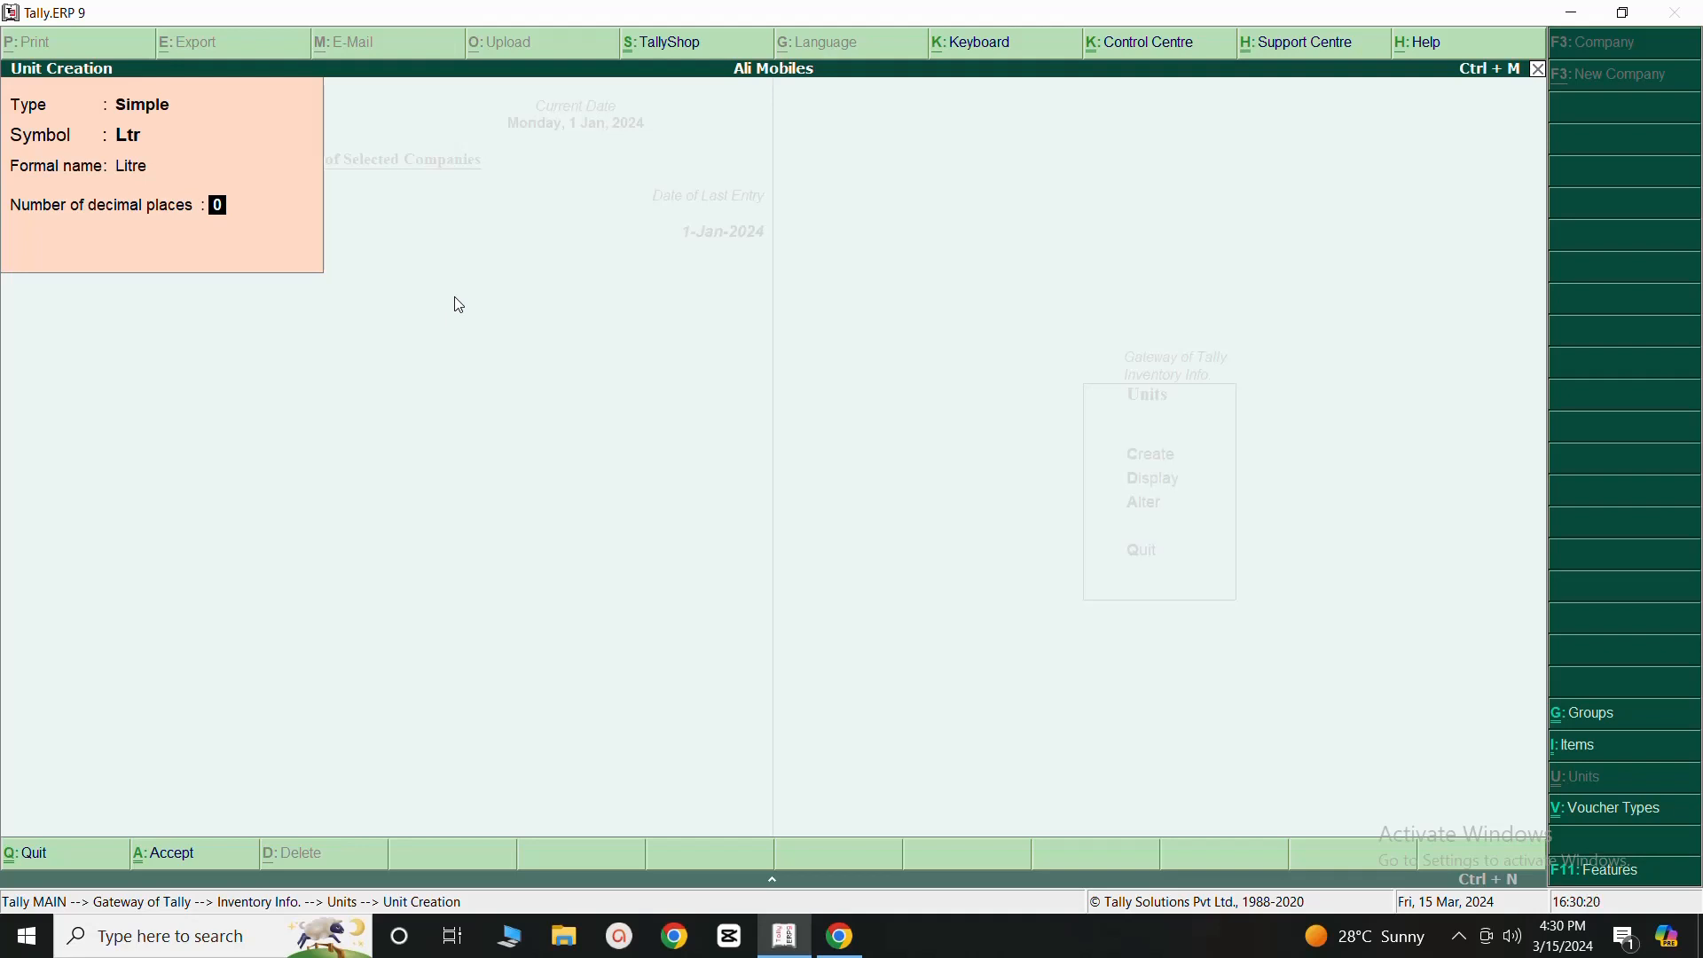
key("Return")
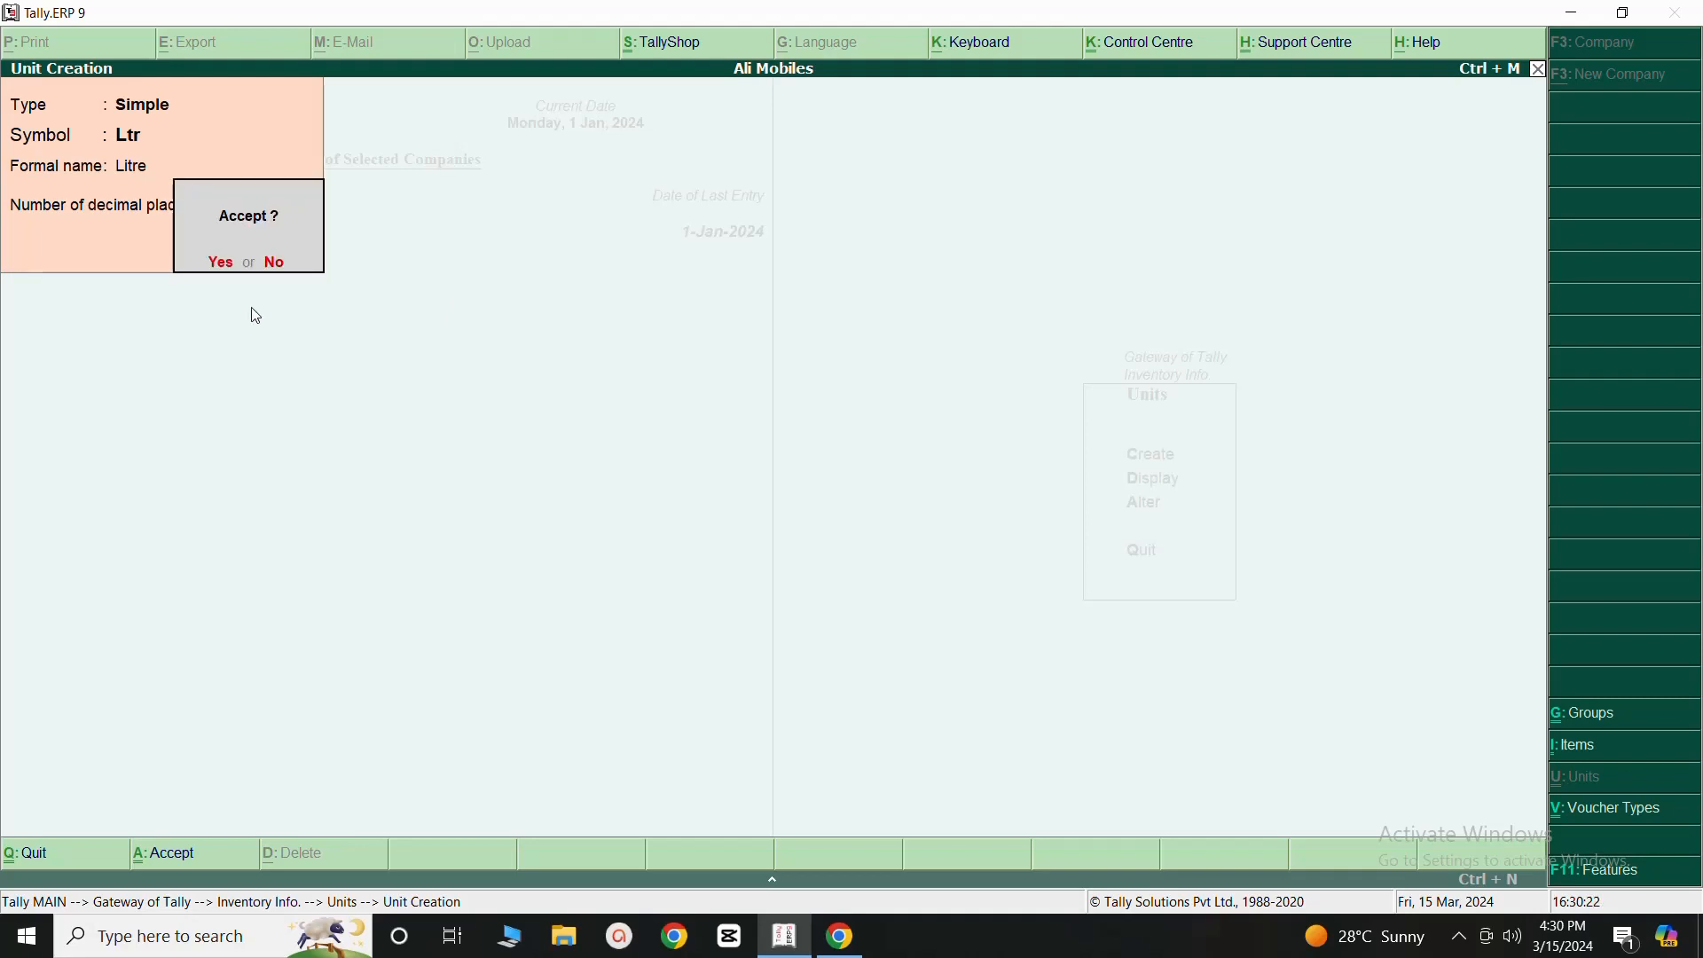
left_click(222, 263)
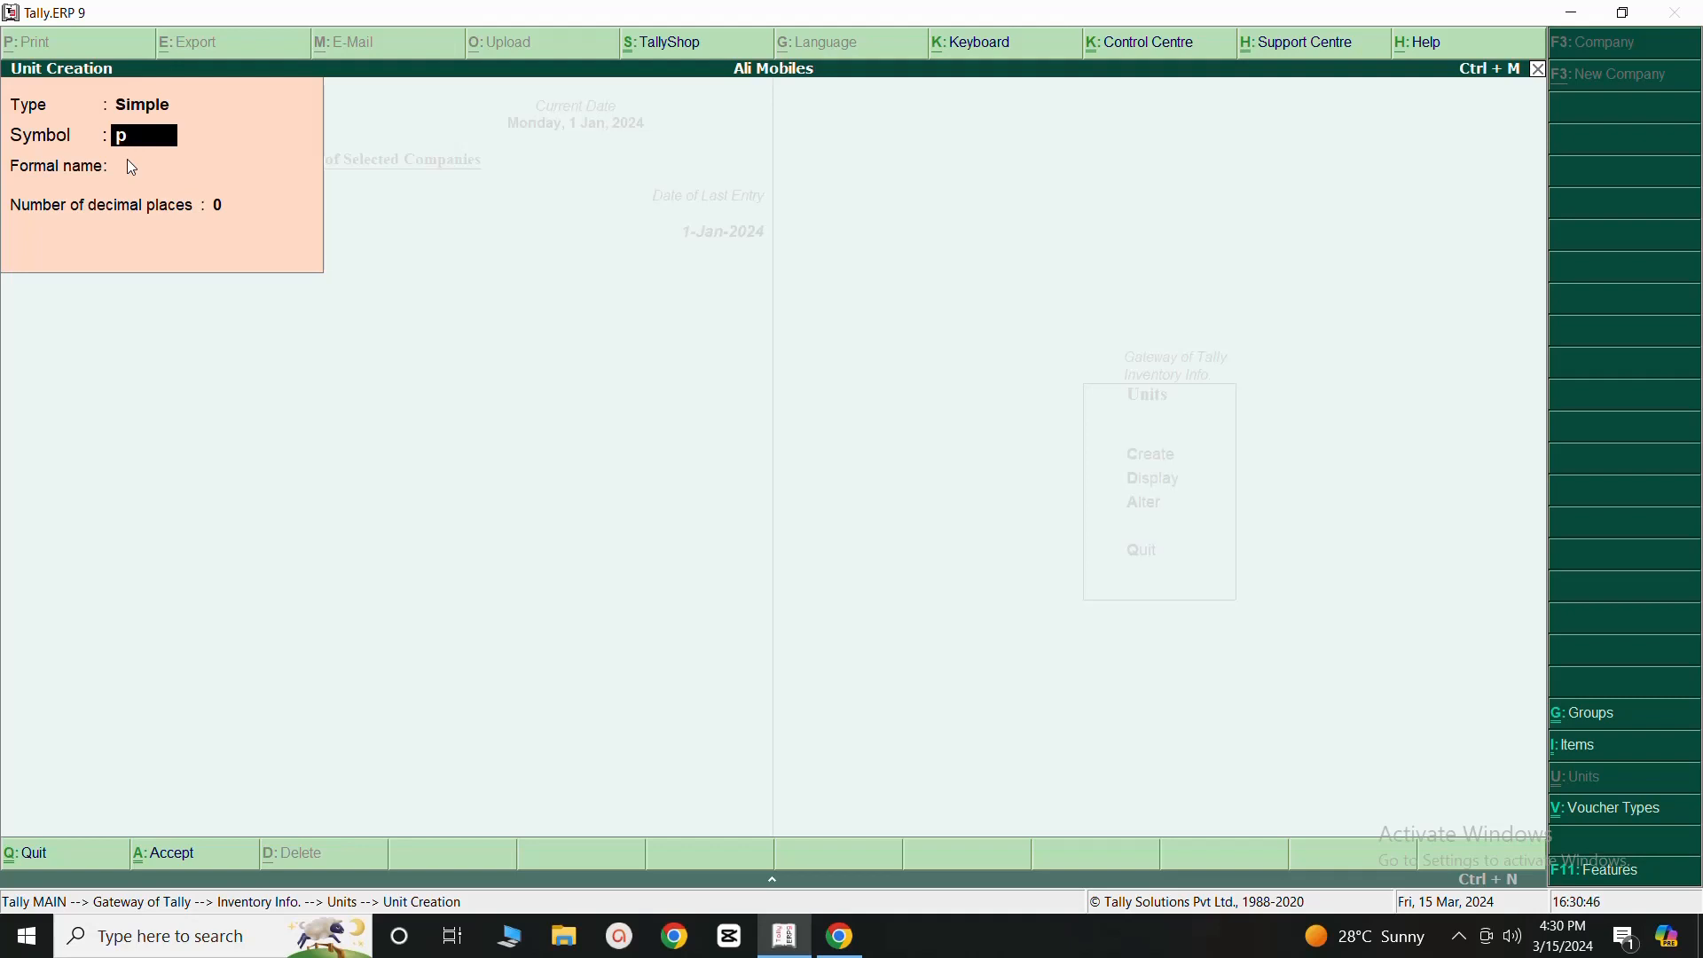
left_click(1541, 71)
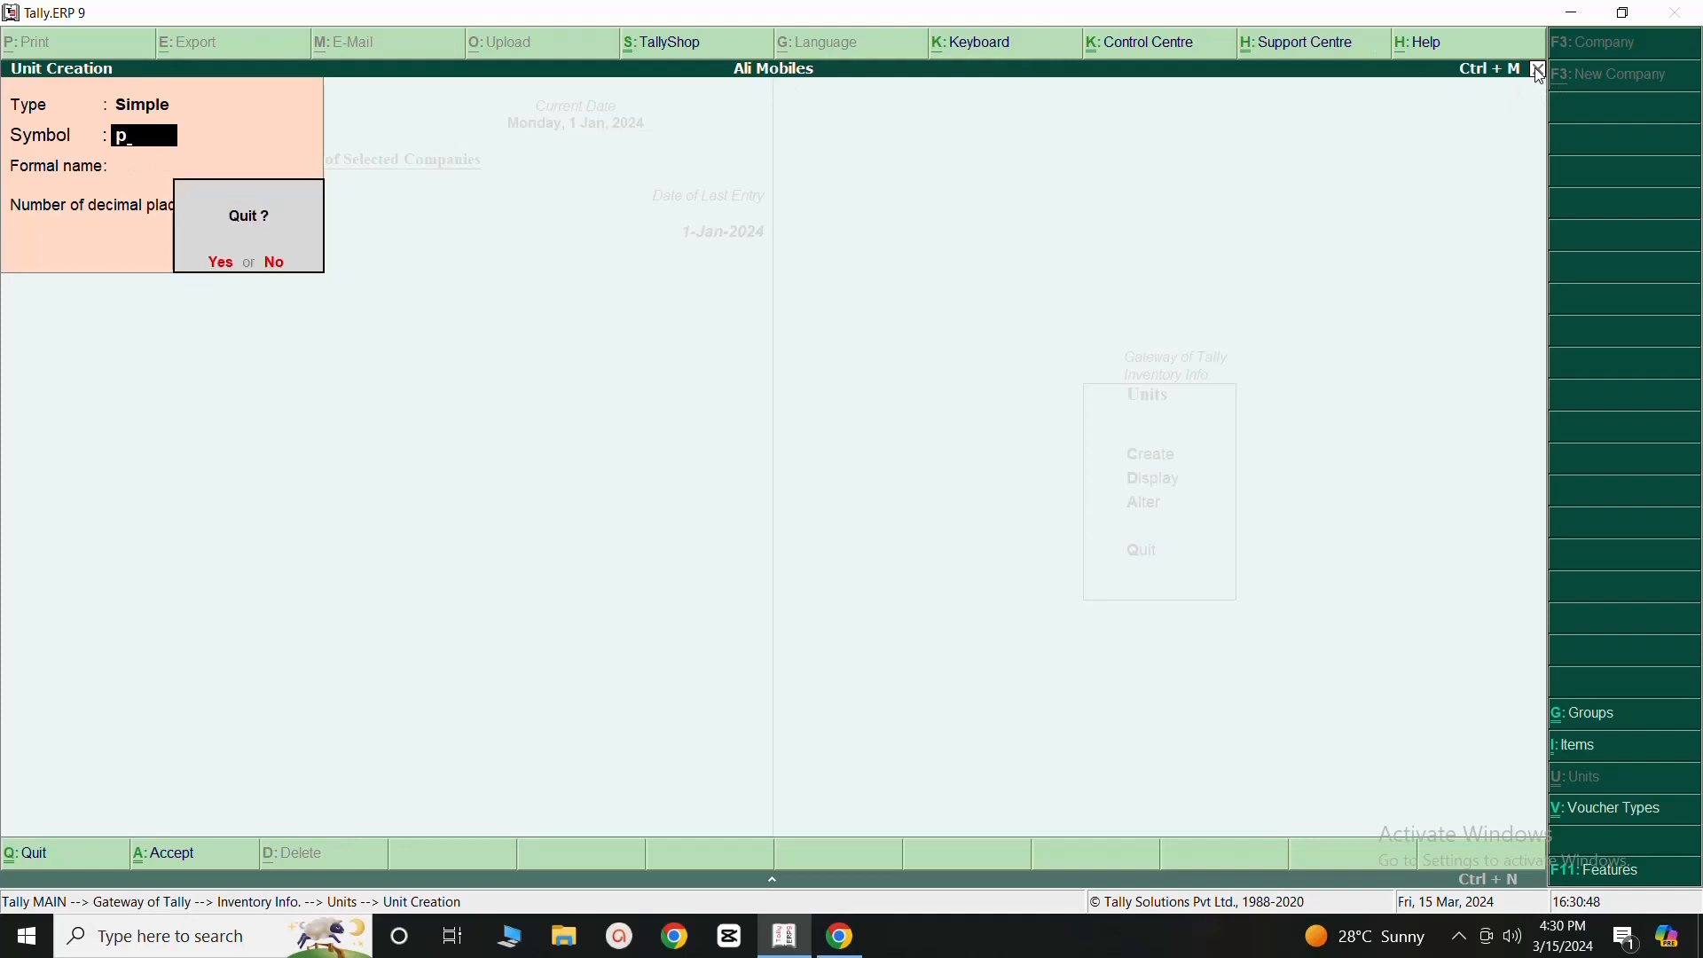
left_click(222, 266)
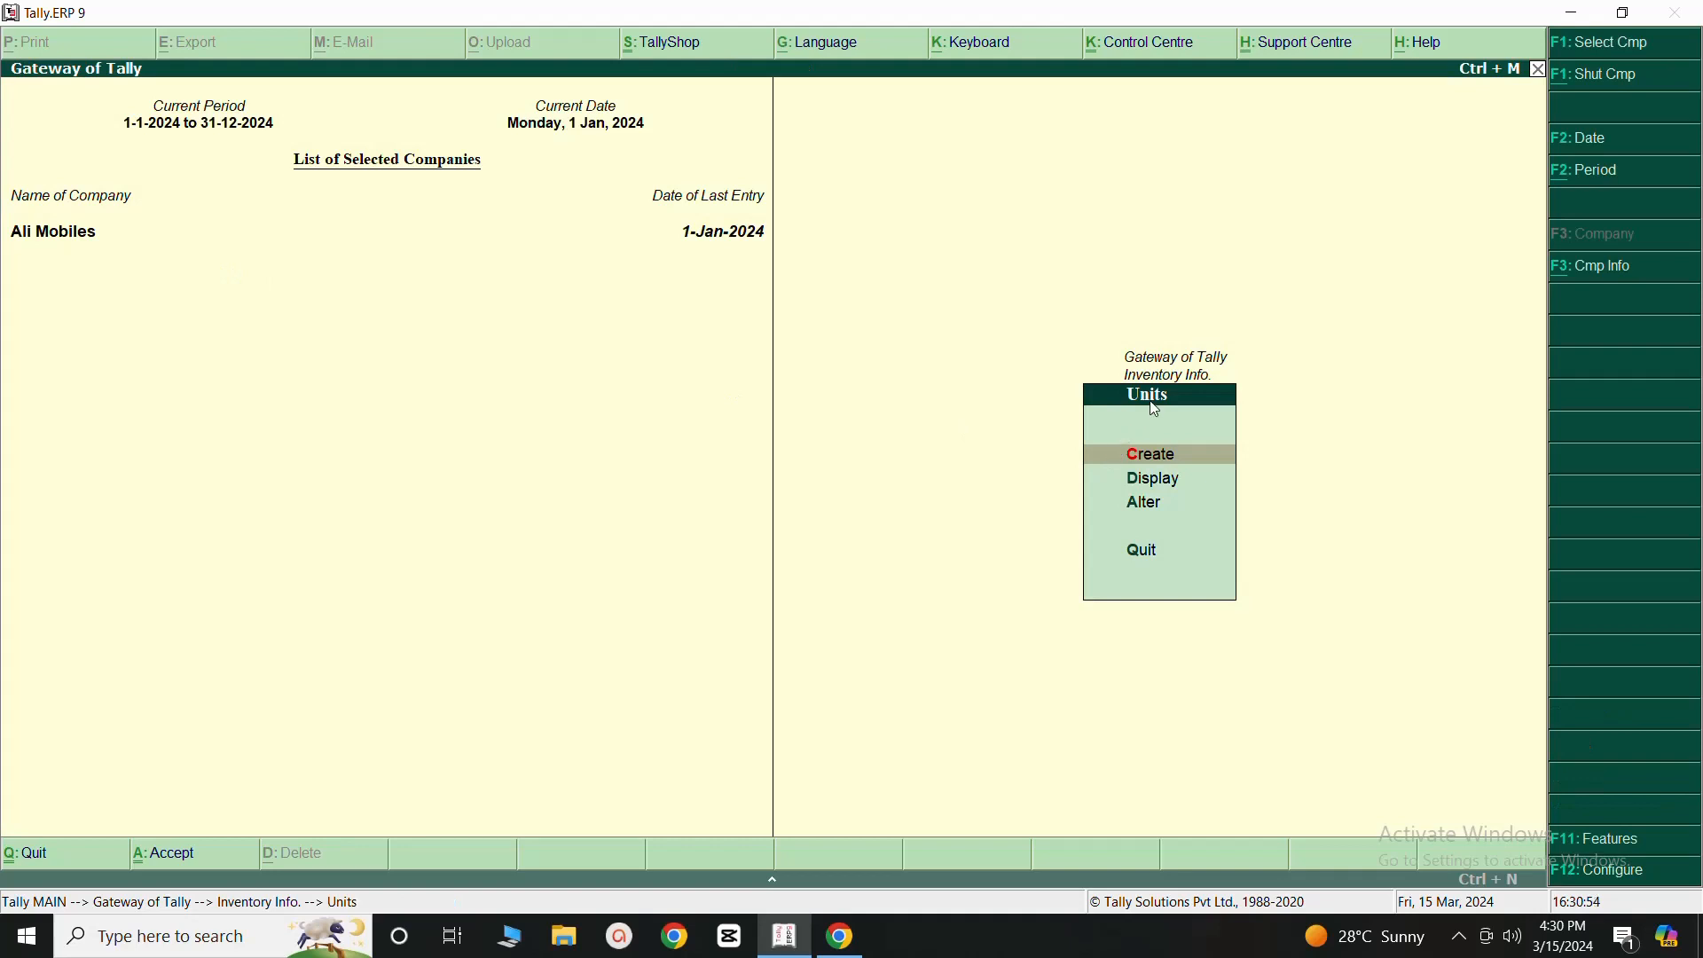
- Display the list of existing units of measure, review its entries, and return to the inventory masters
left_click(1159, 484)
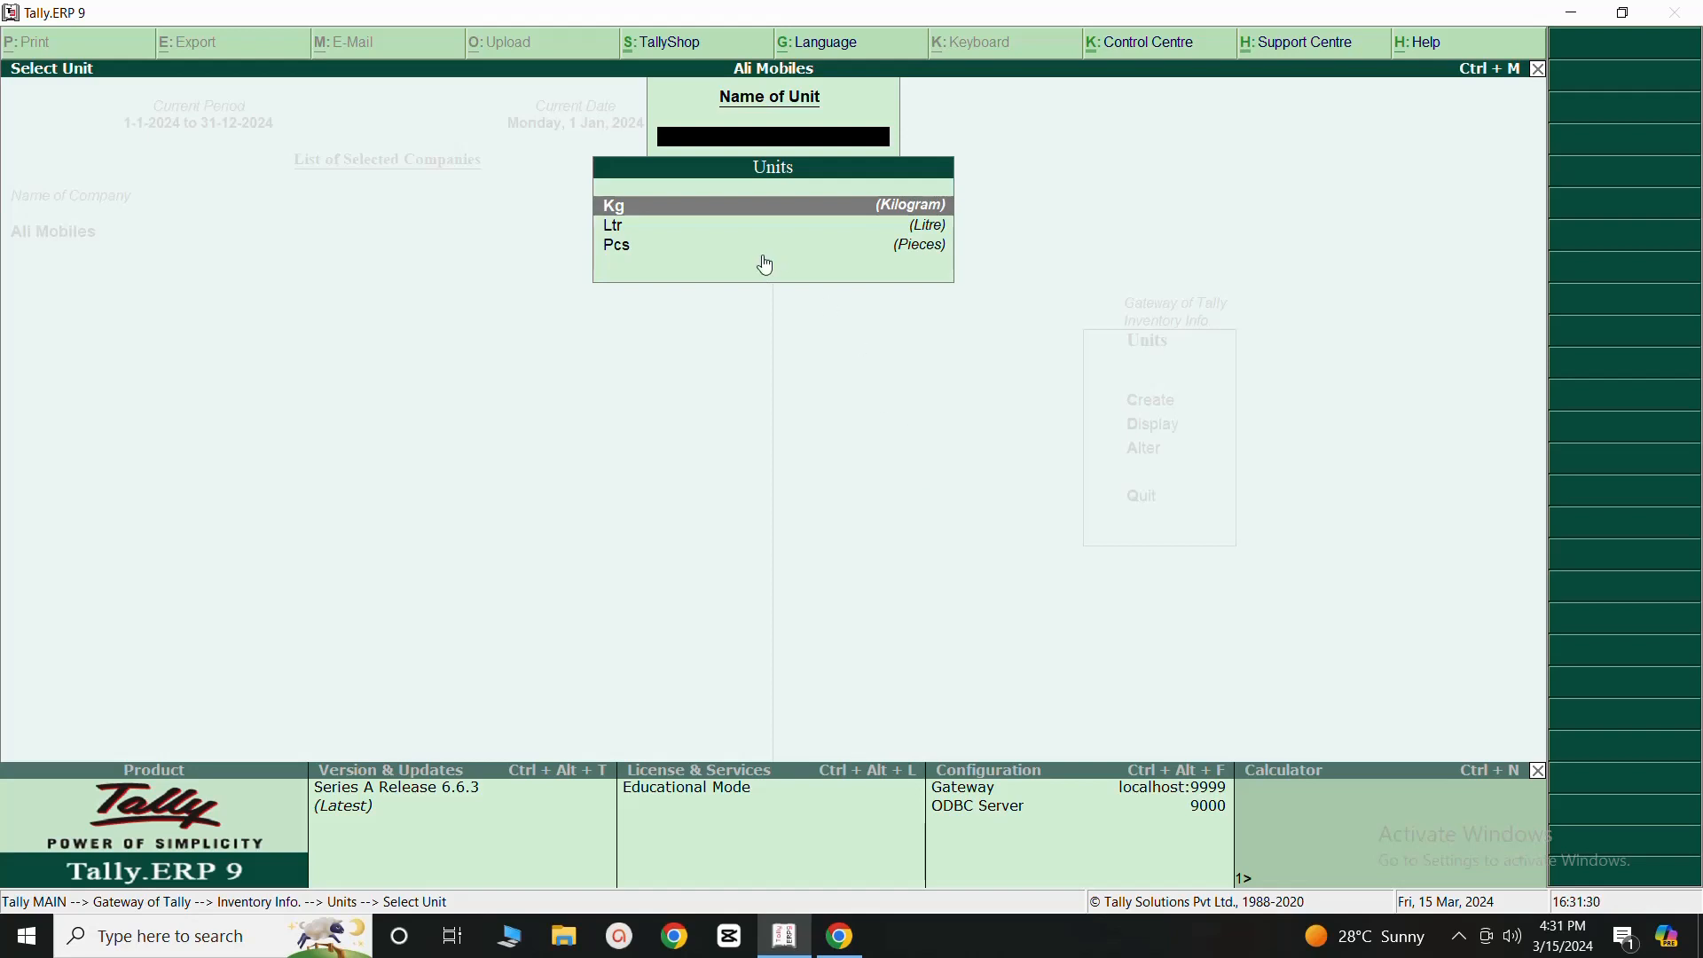
key("Down")
key("Down")
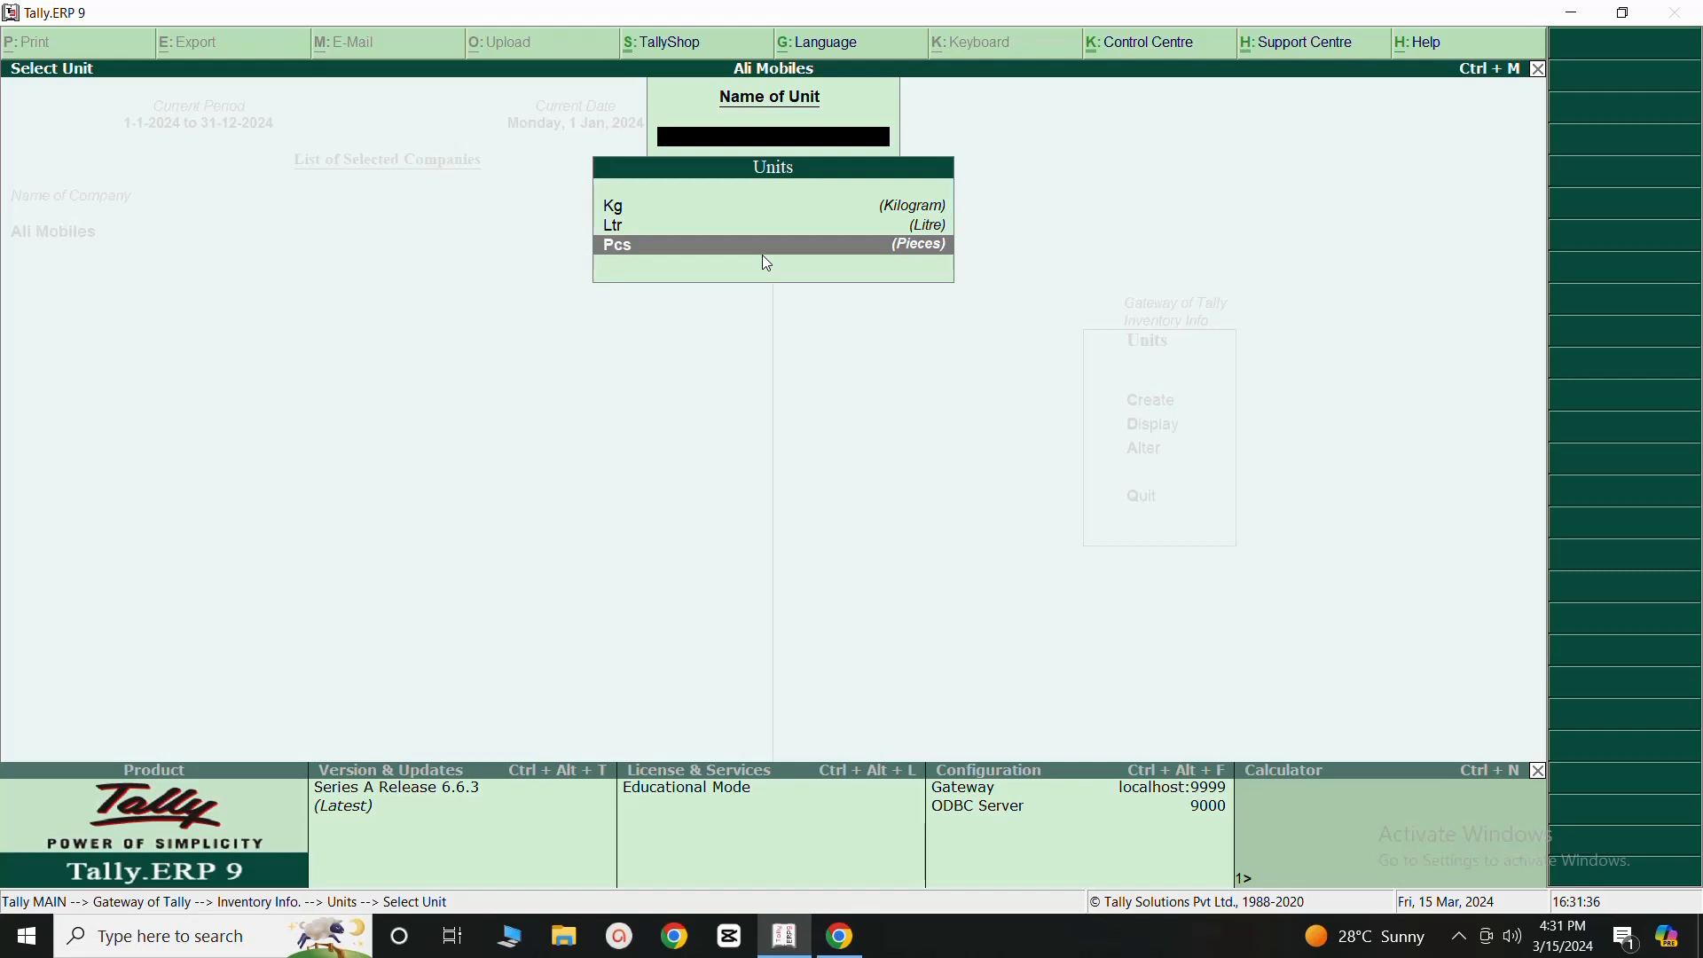
key("Up")
key("Up")
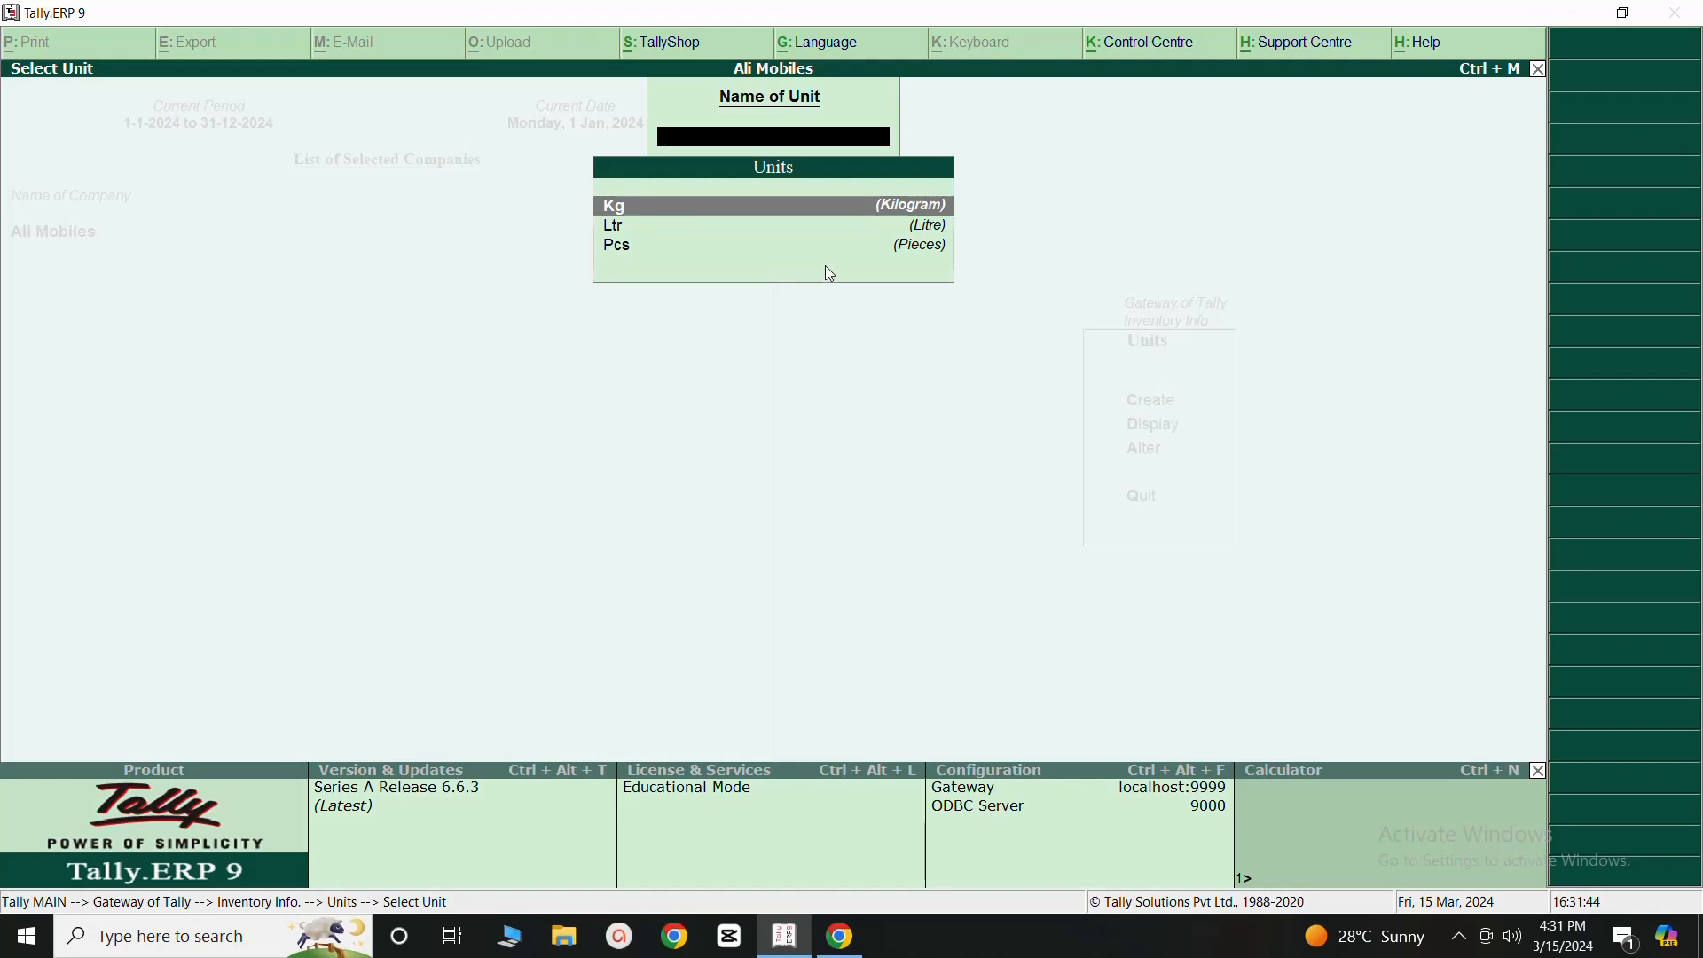
left_click(1542, 73)
left_click(1542, 71)
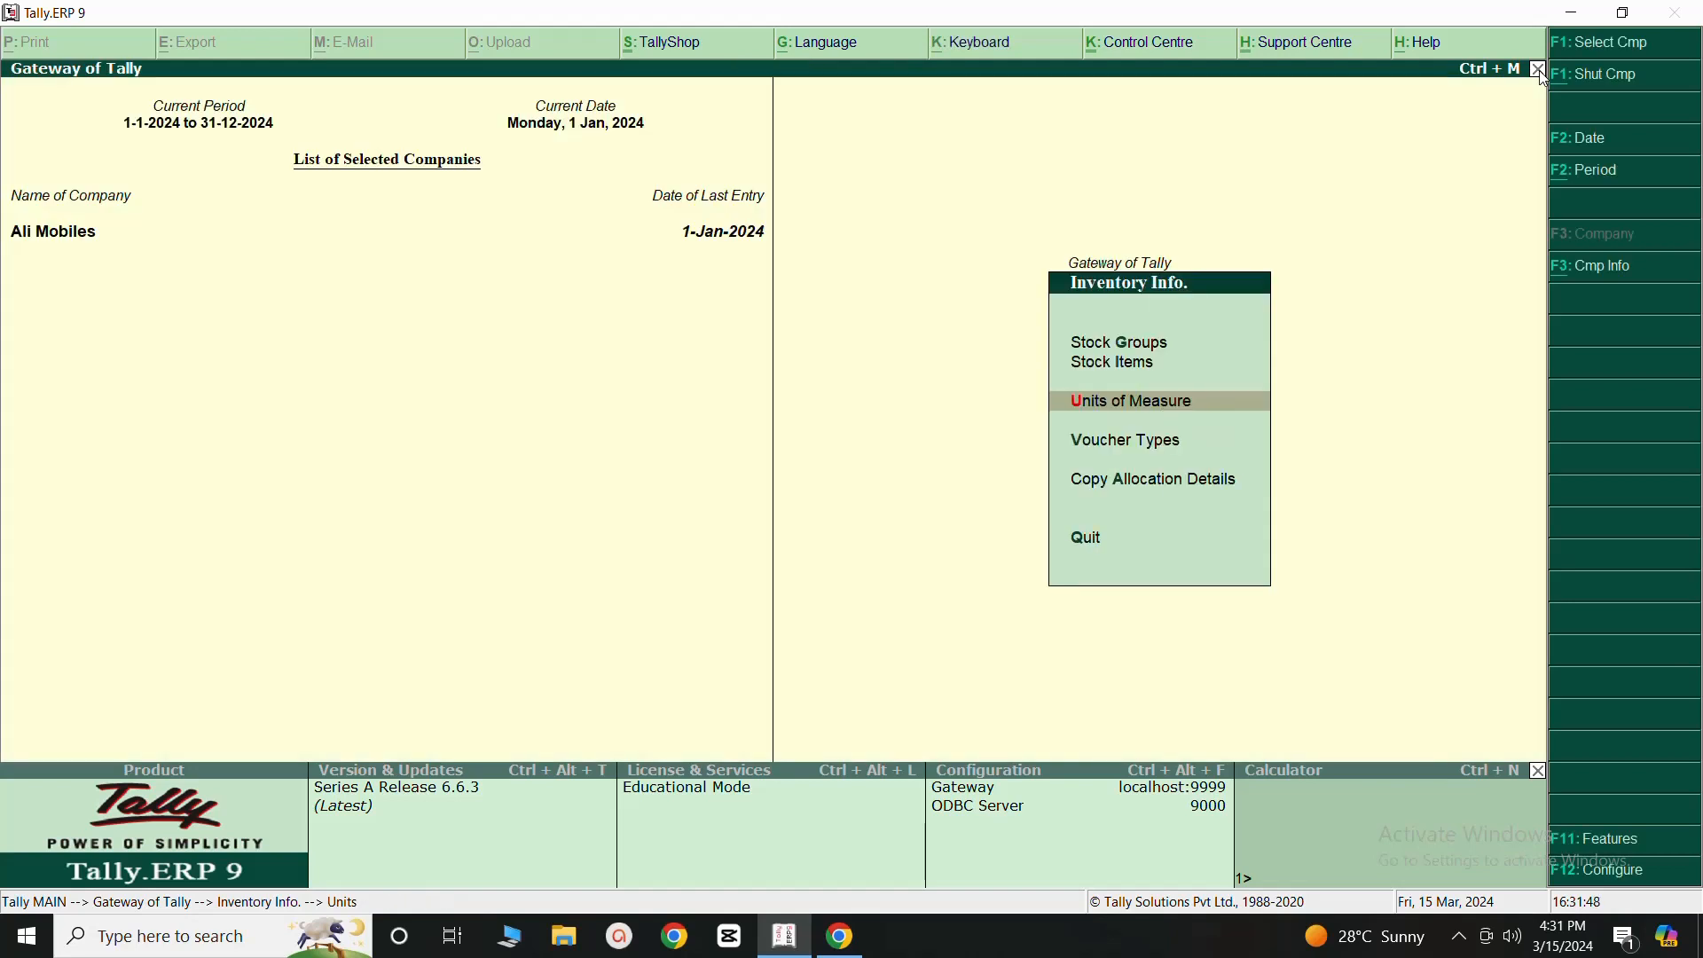
- Create a single stock group named Mobiles under Primary without adding item quantities, and return to the inventory masters
left_click(1128, 346)
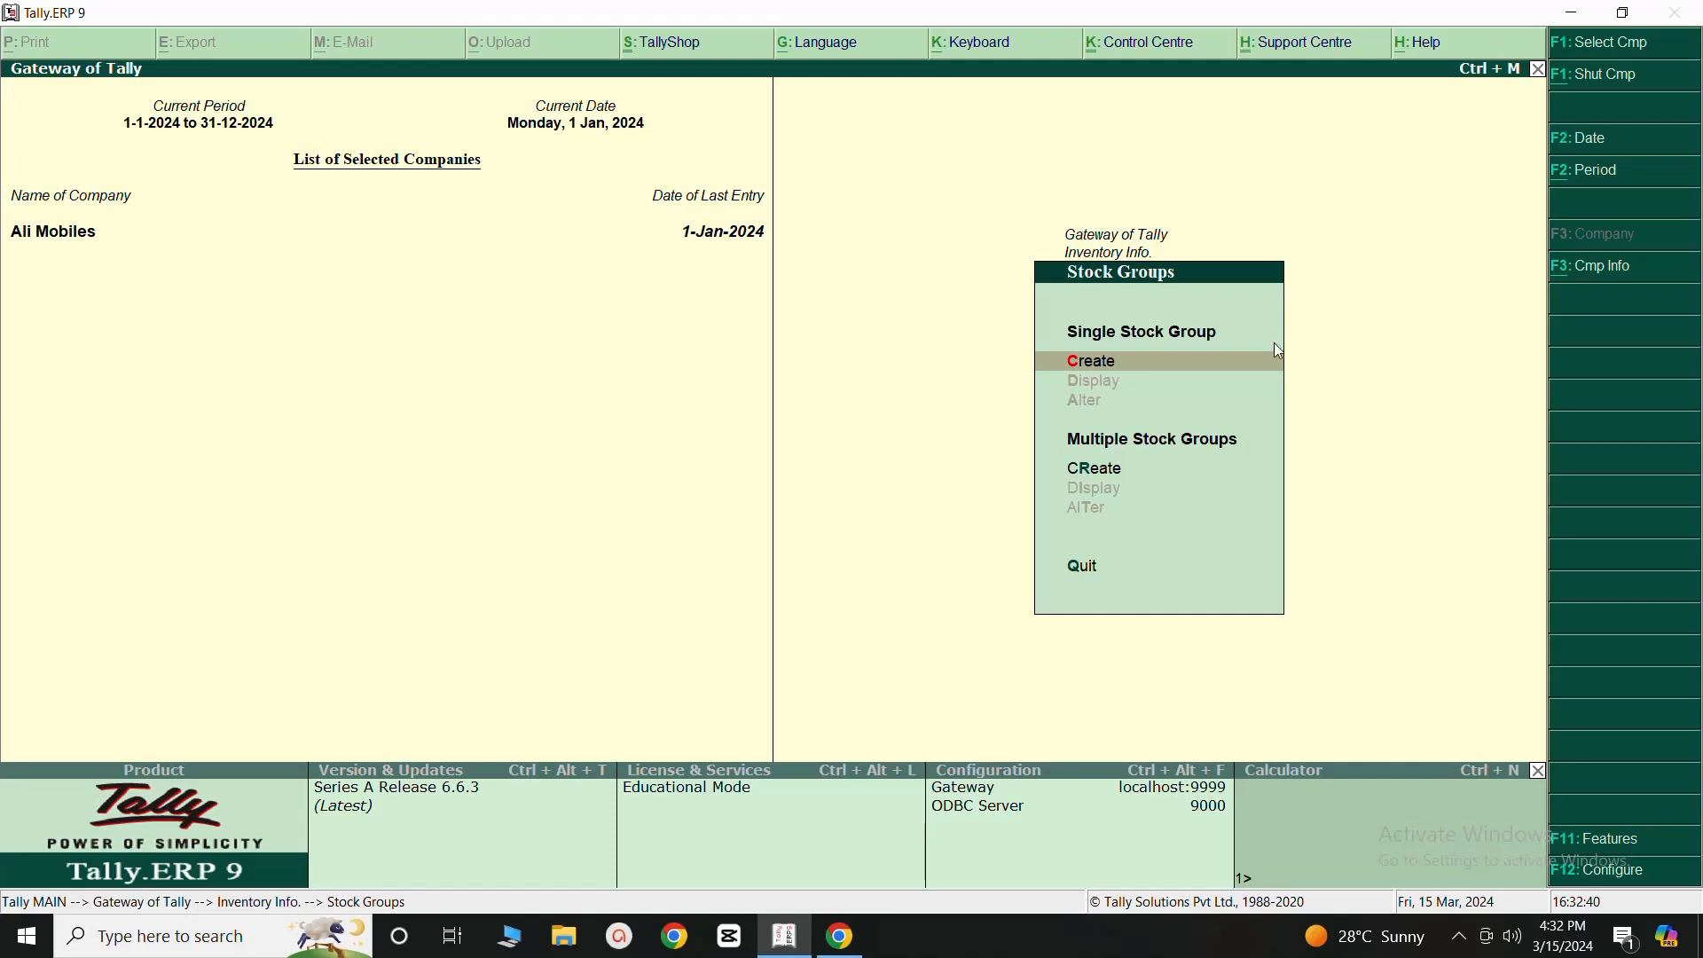
left_click(1103, 364)
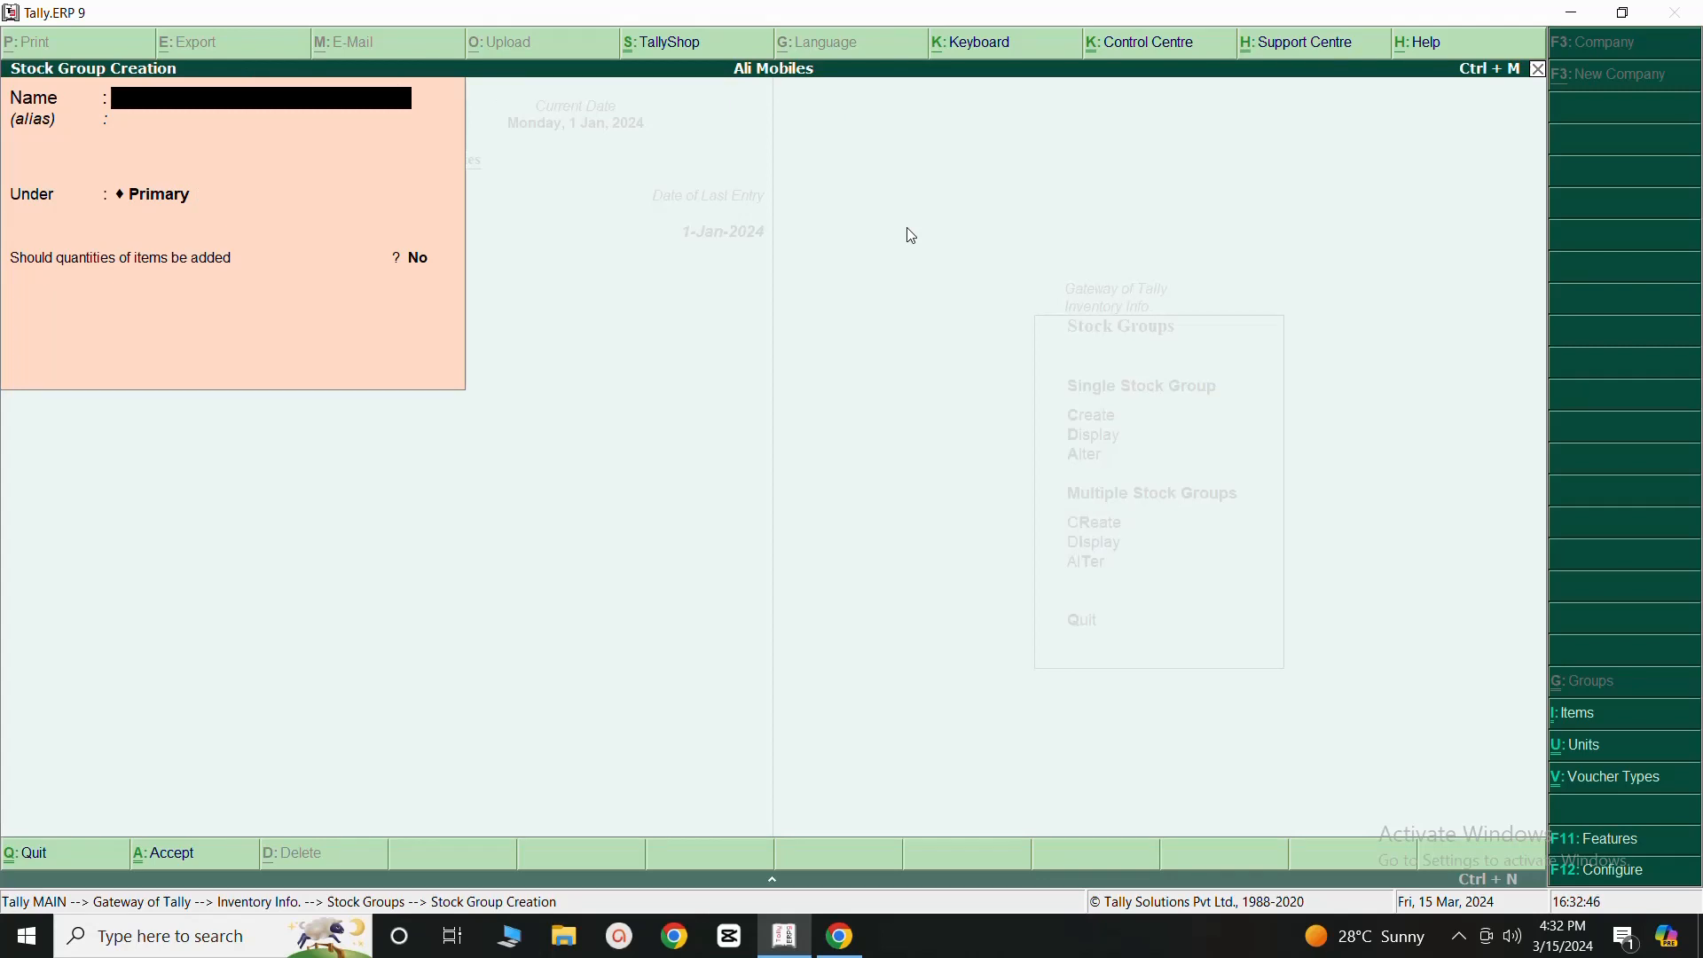
type("Mobiles")
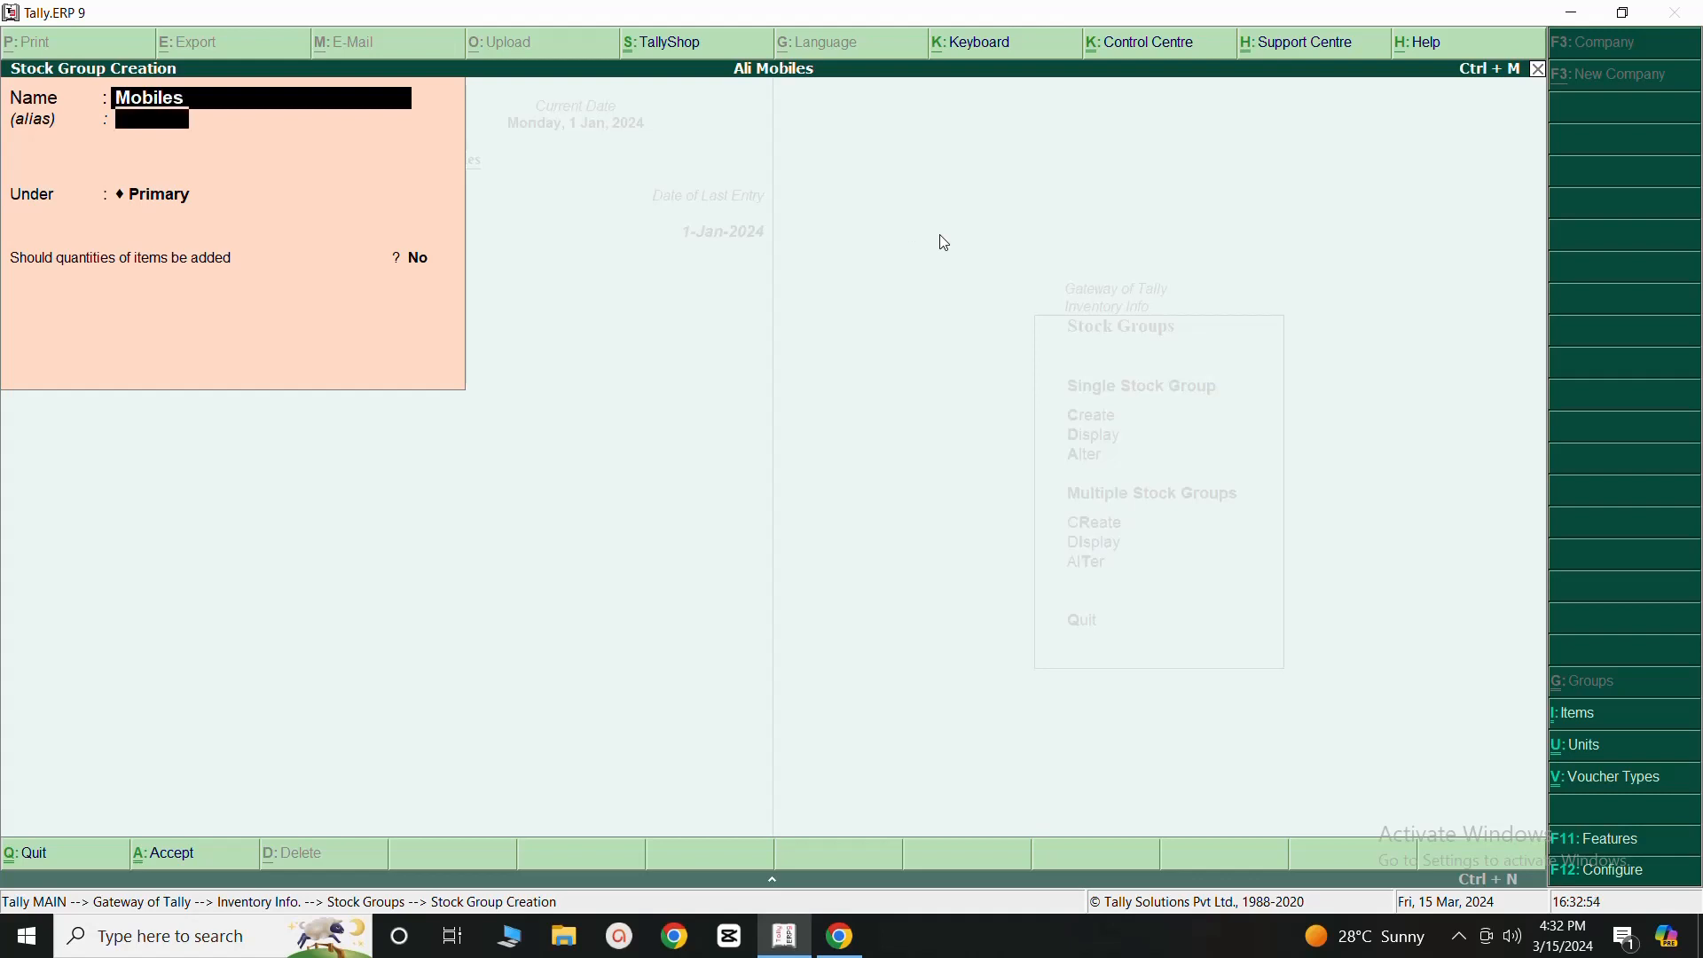
key("Return")
key("Return")
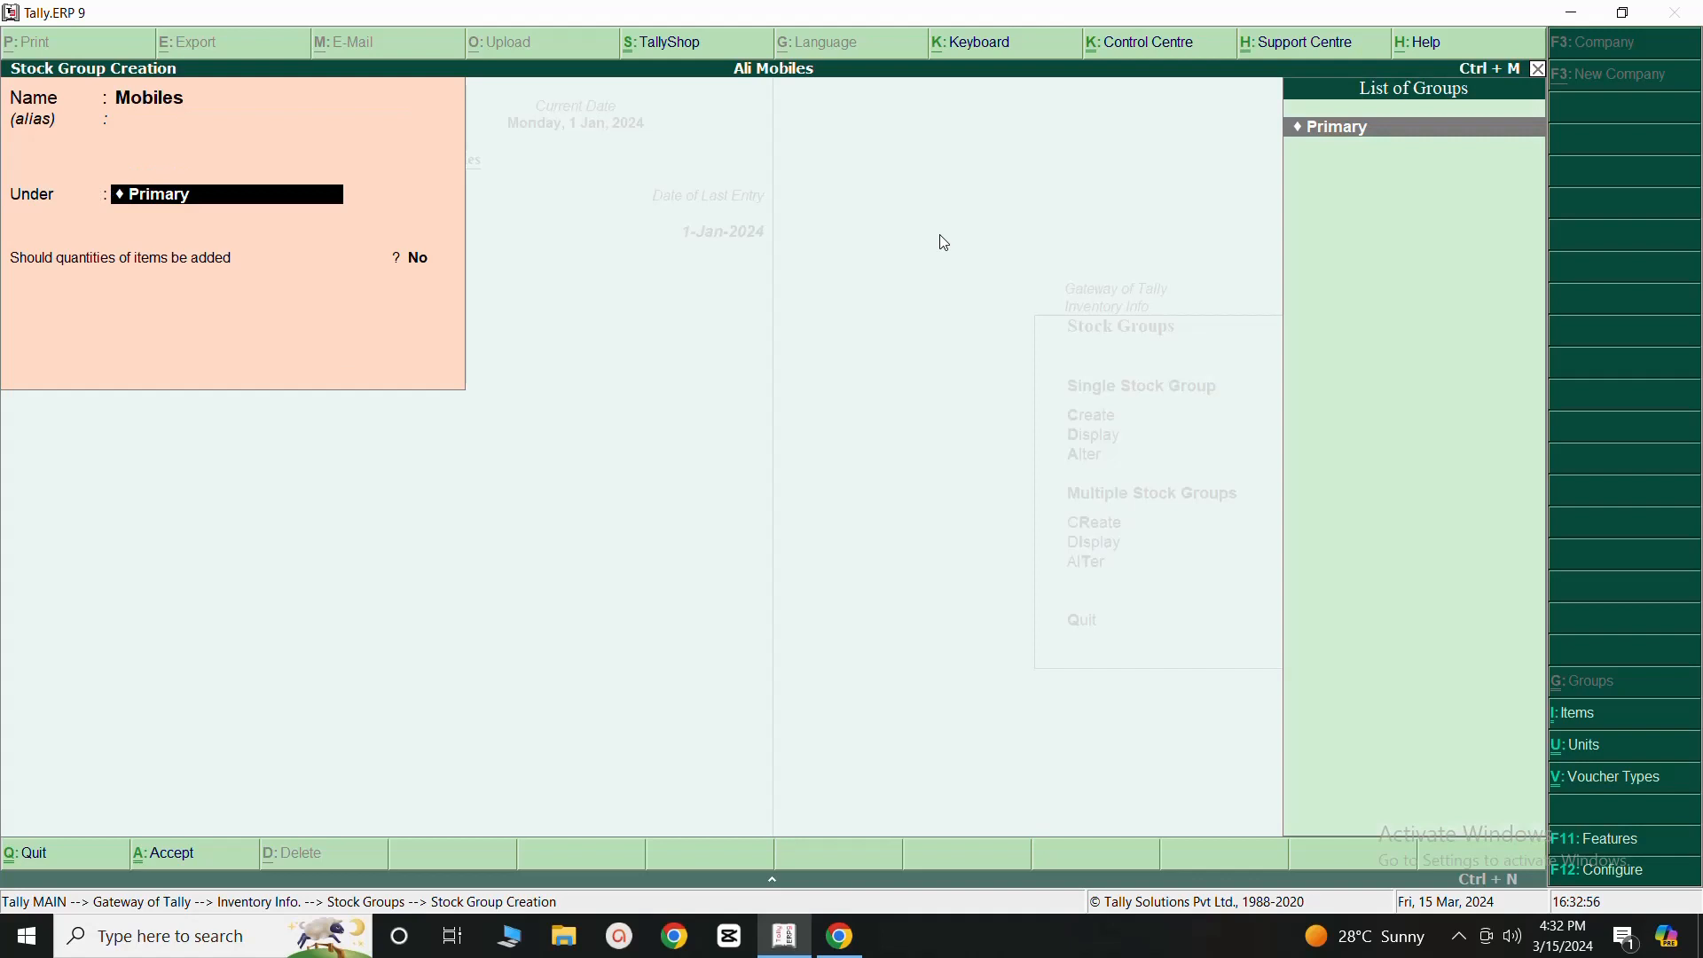
key("Return")
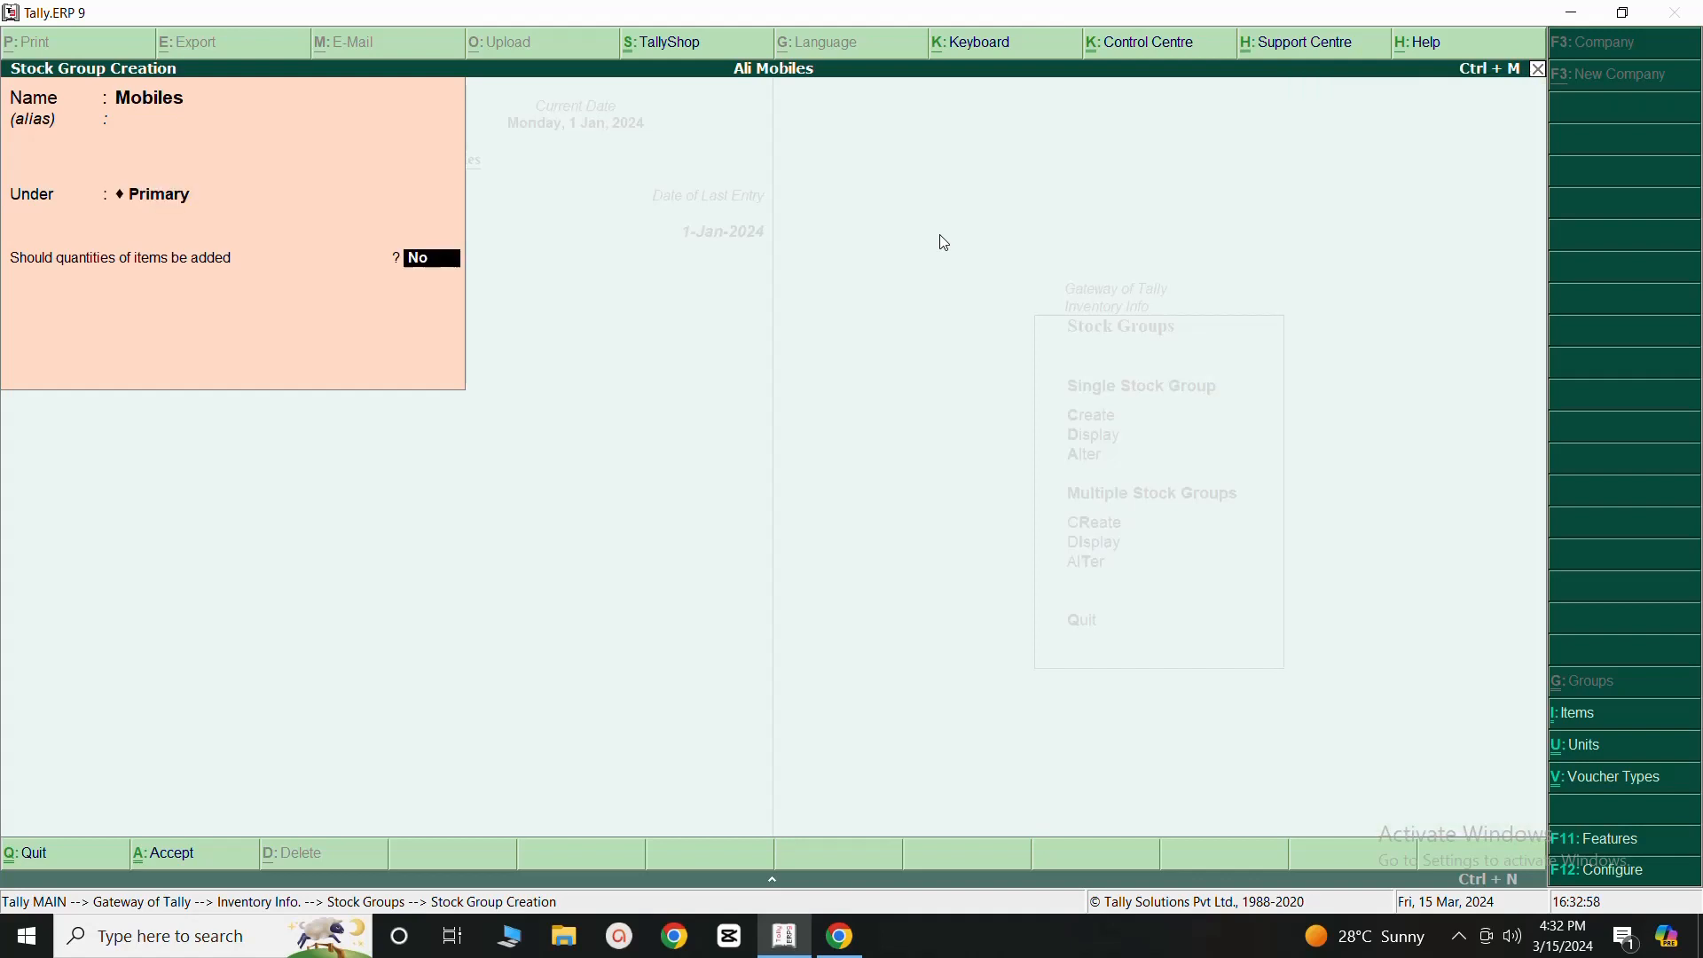
key("Return")
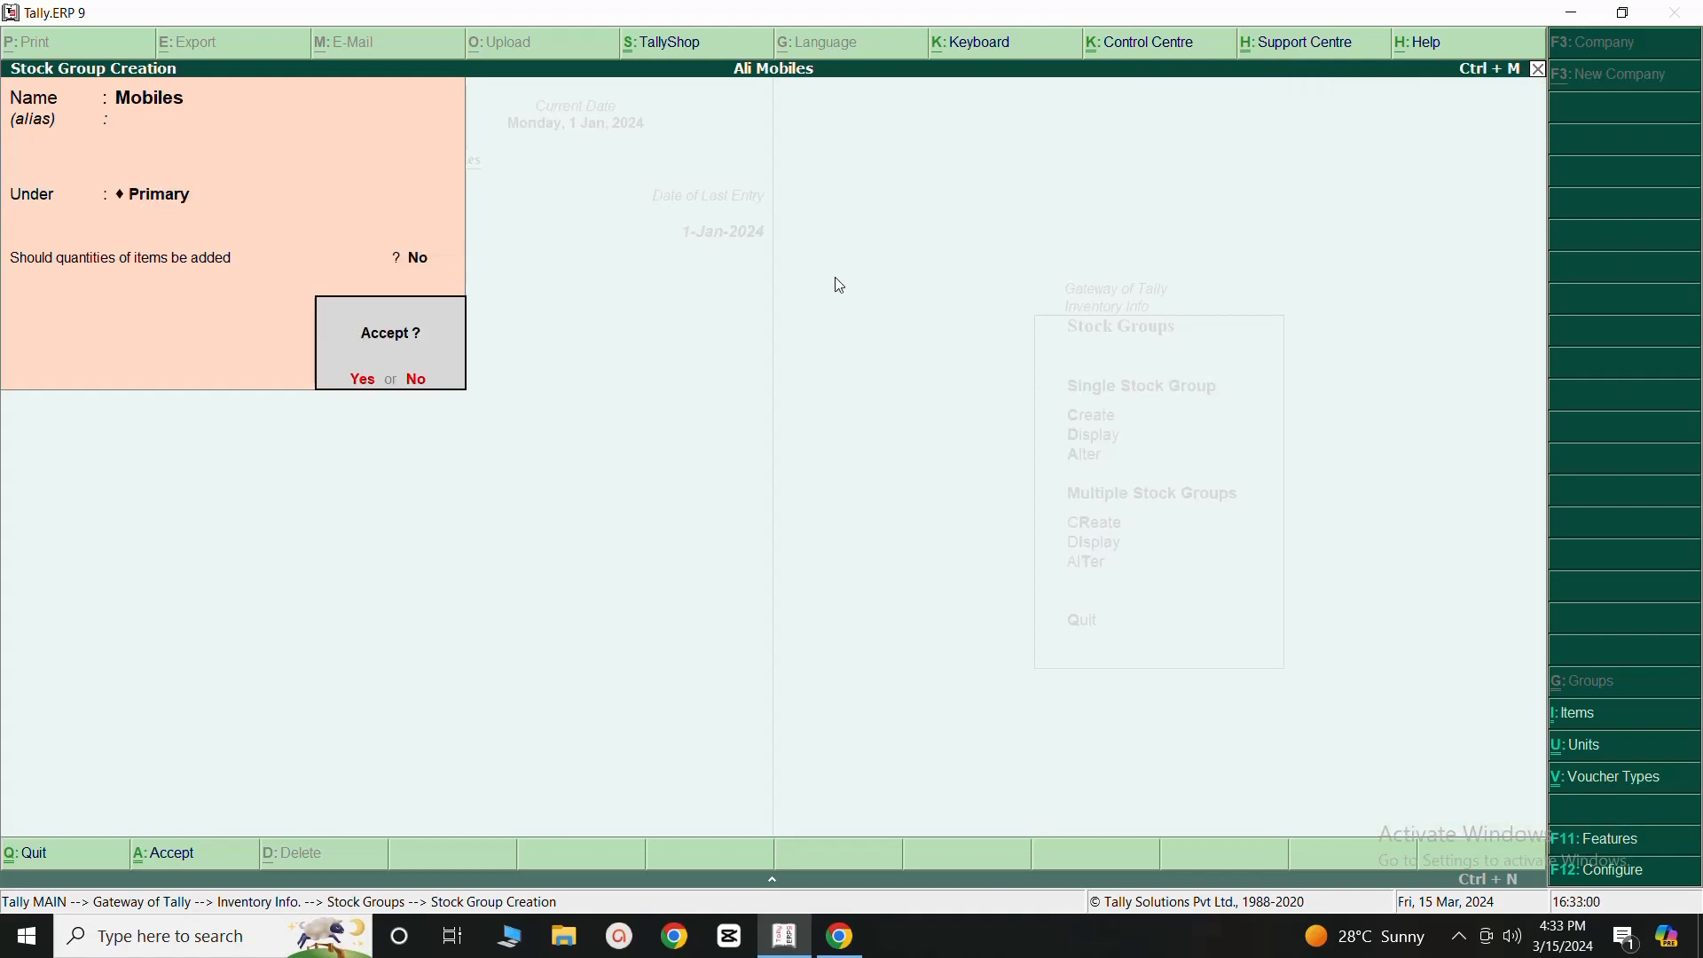
left_click(362, 383)
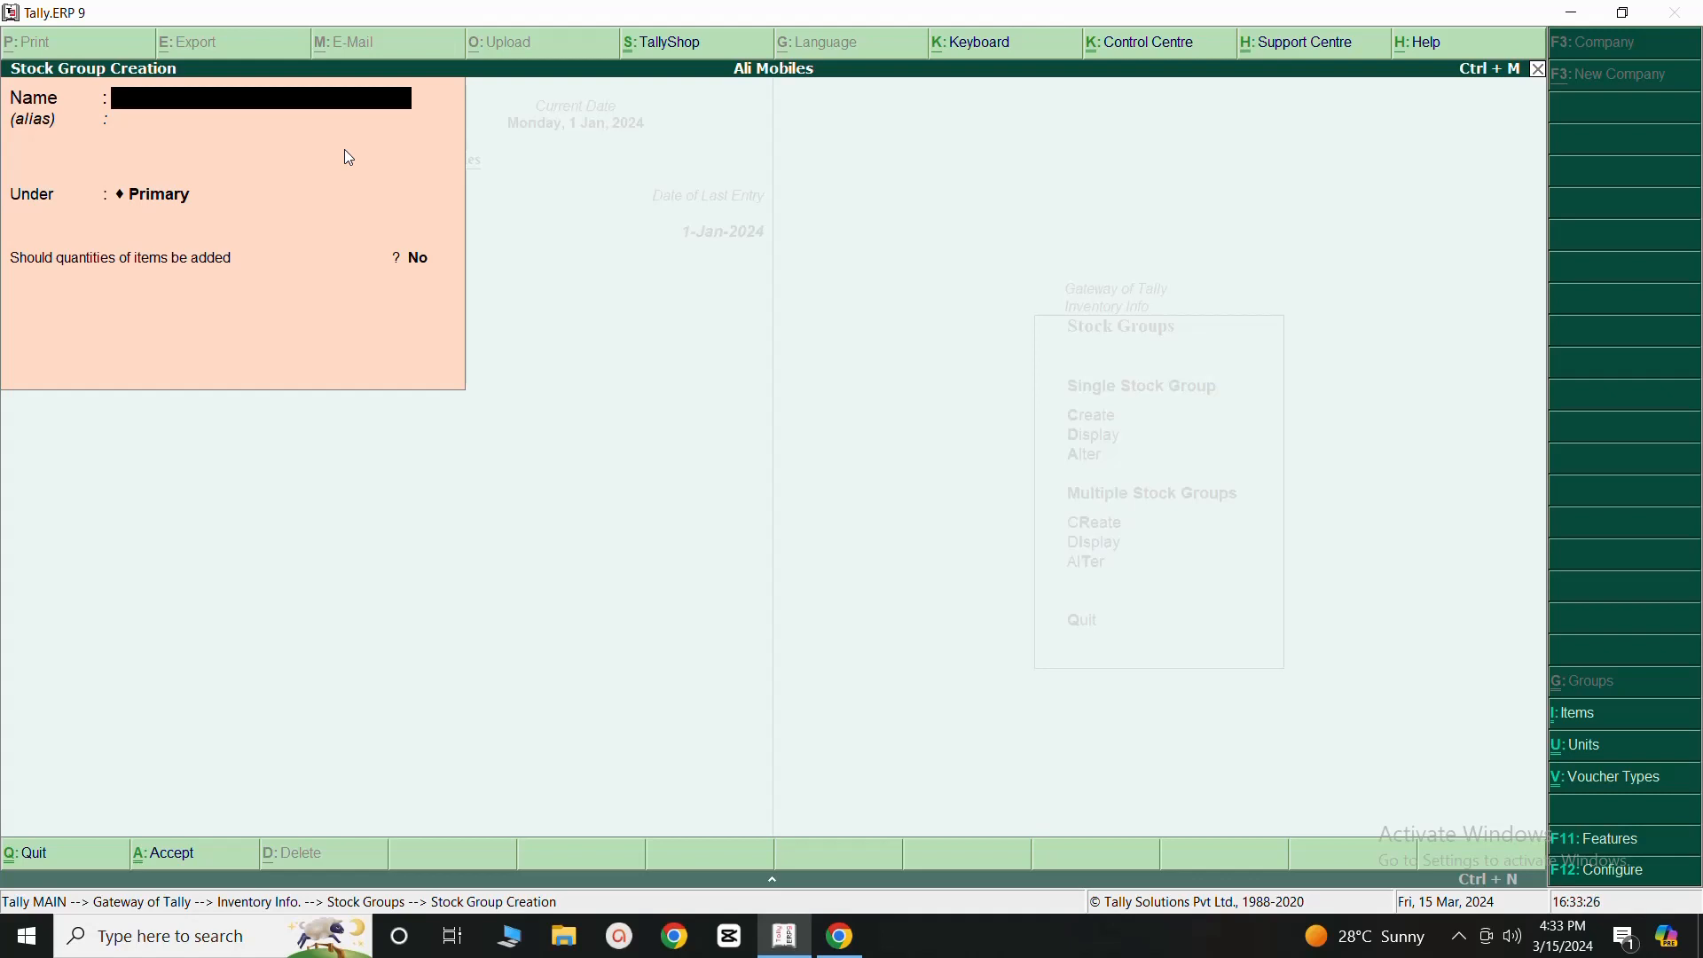
left_click(1540, 70)
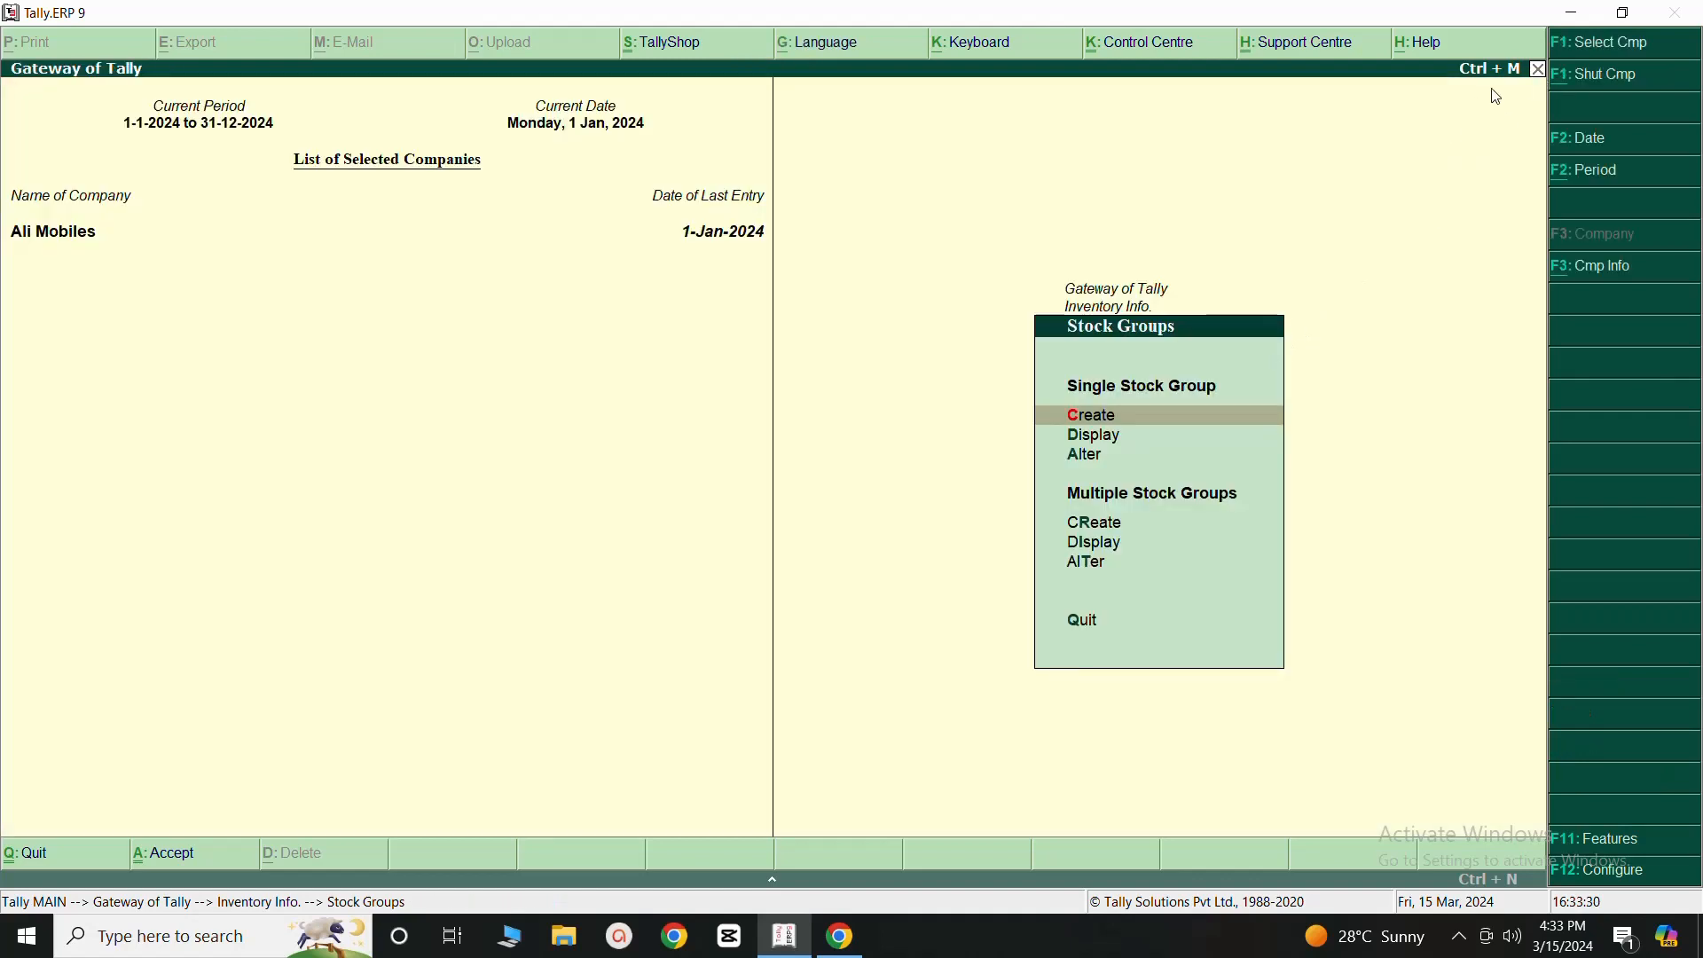
left_click(1541, 70)
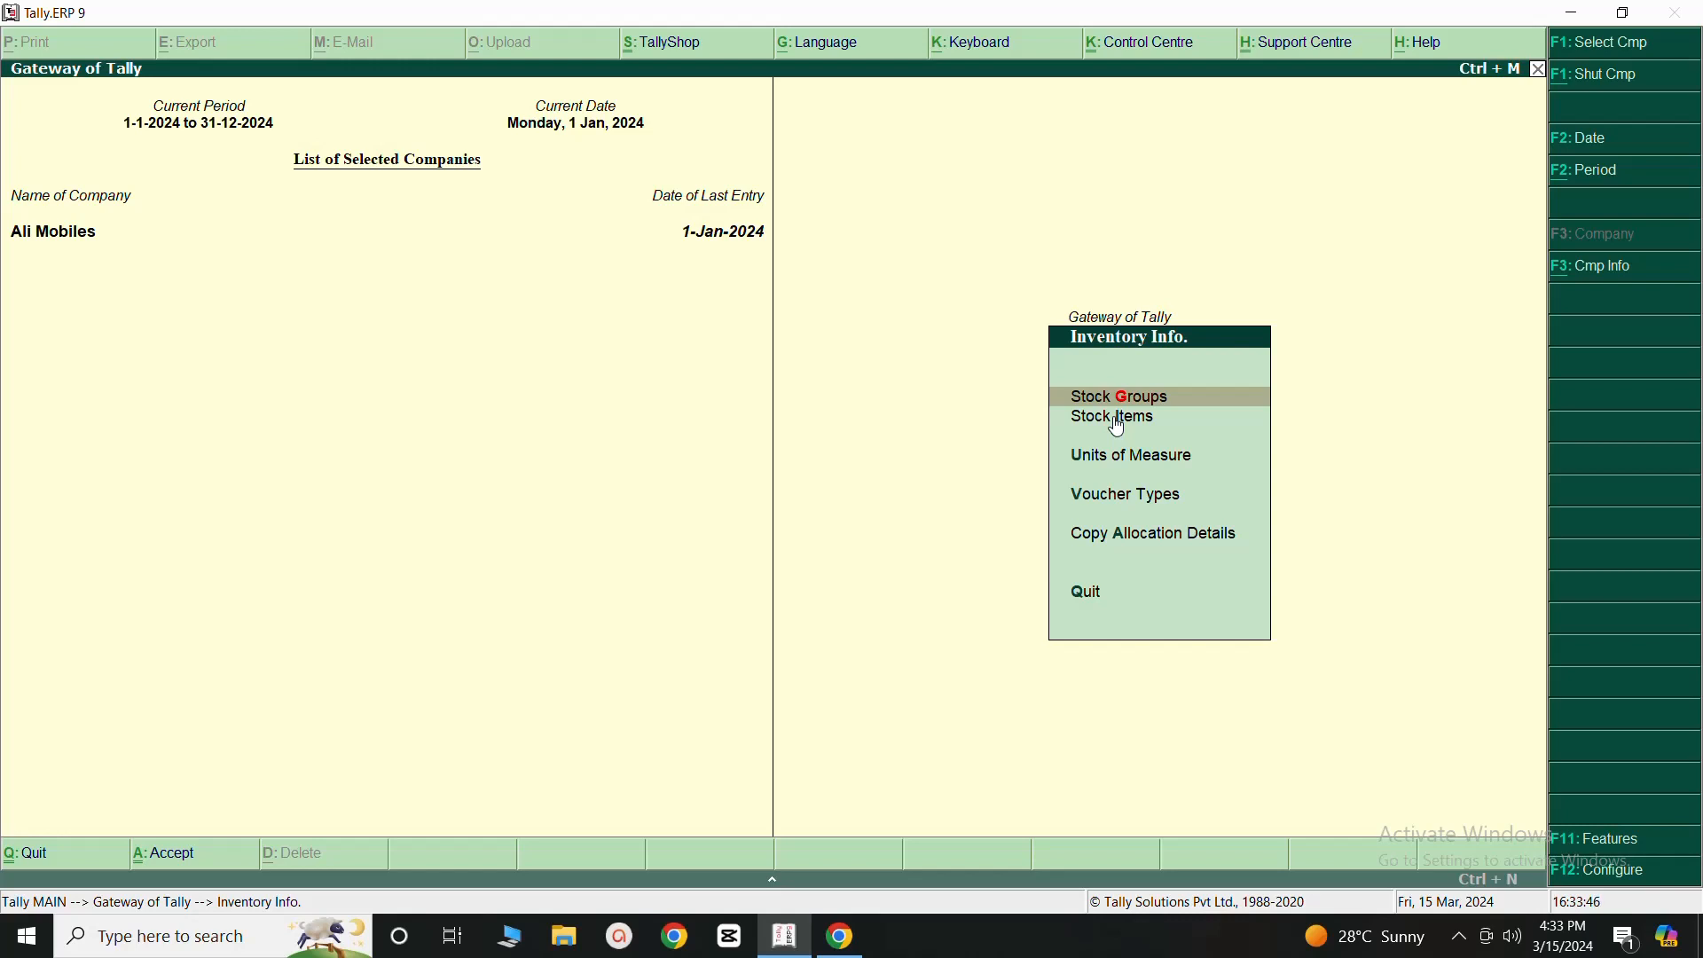
- Start a new single stock item named Samsung, leaving its alias, part number, description and remarks blank
left_click(1116, 422)
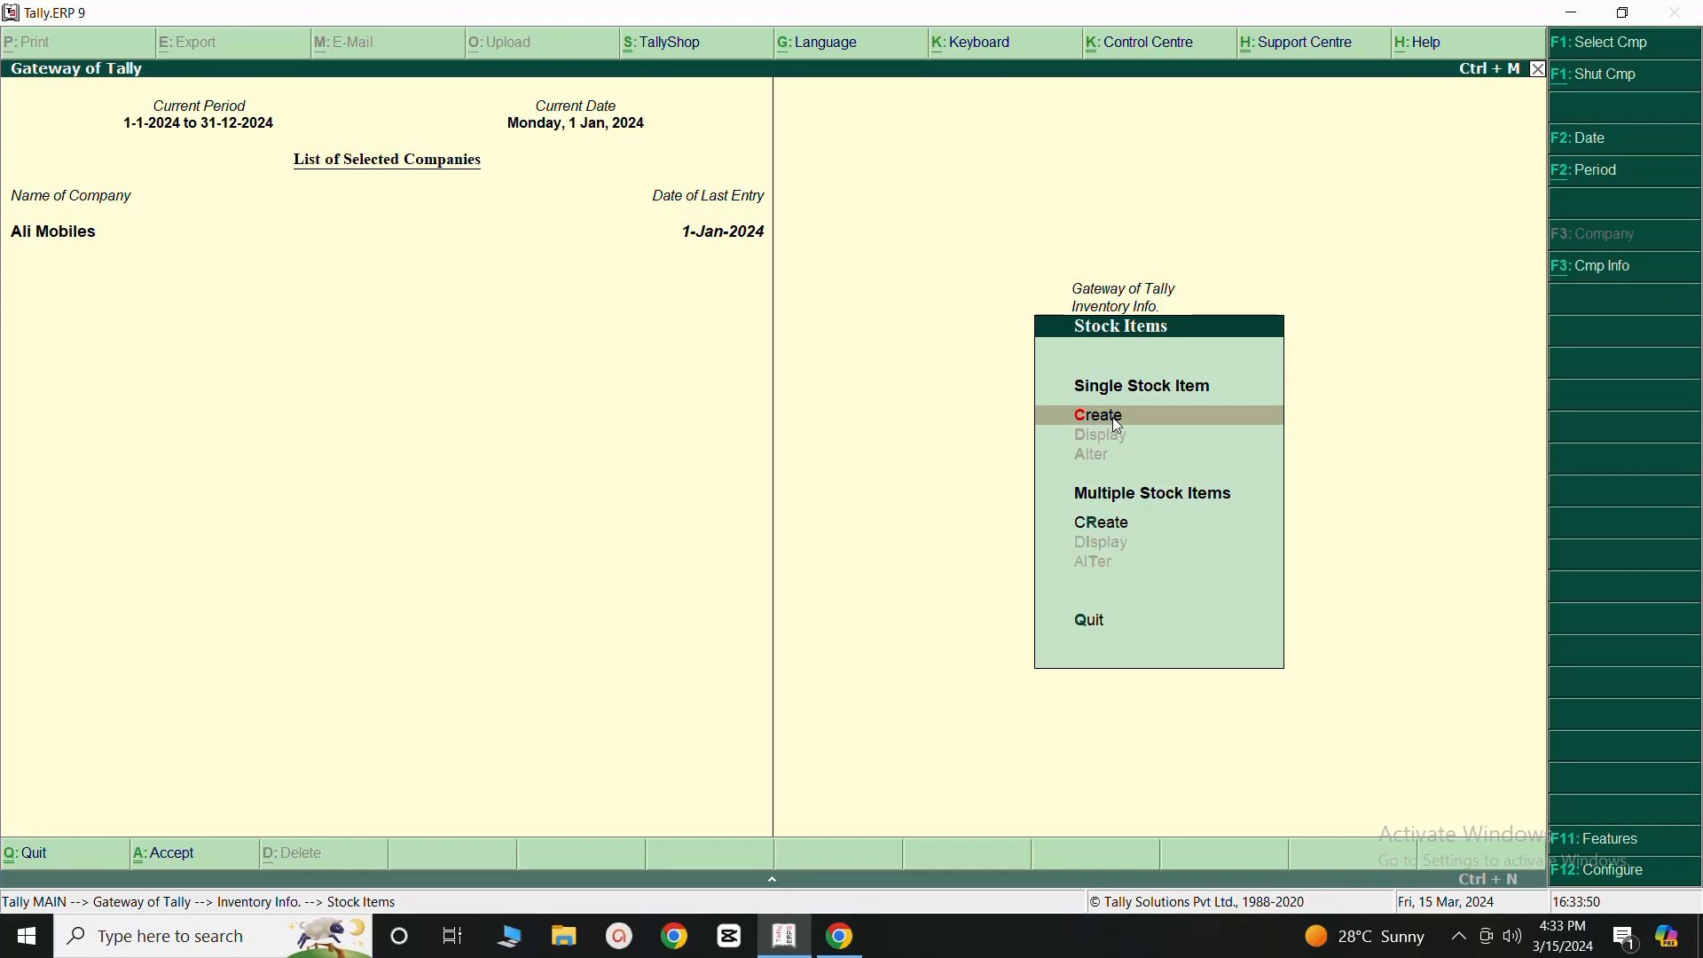
left_click(1118, 419)
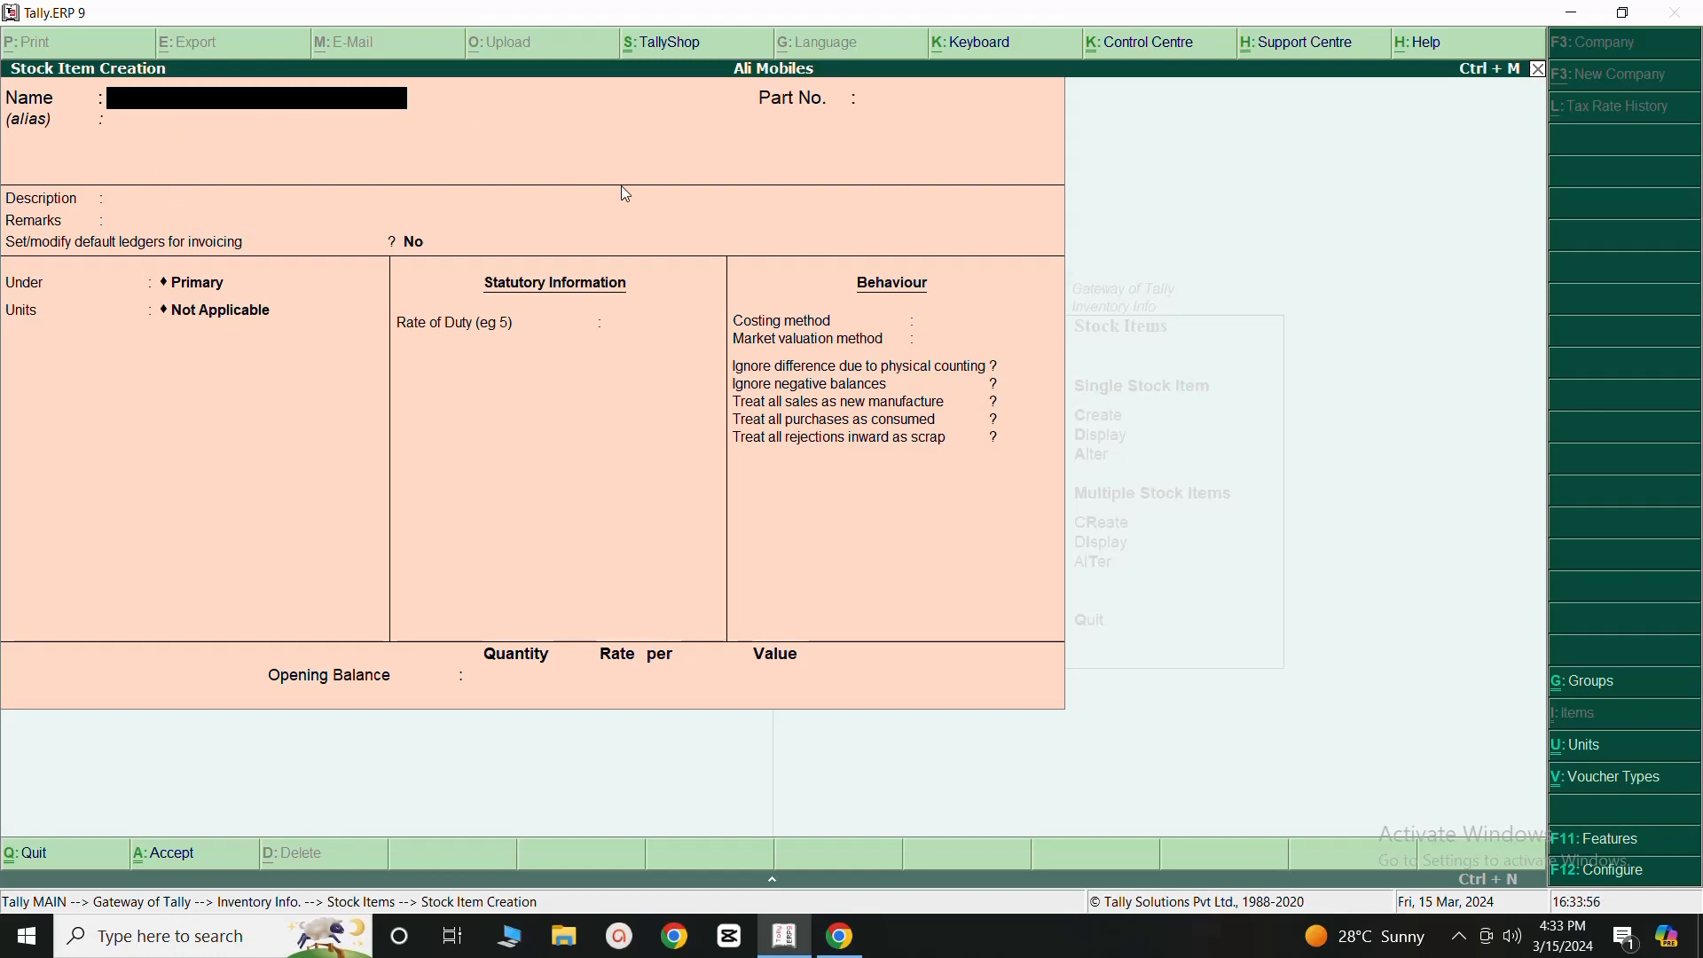
type("Samsung")
key("Return")
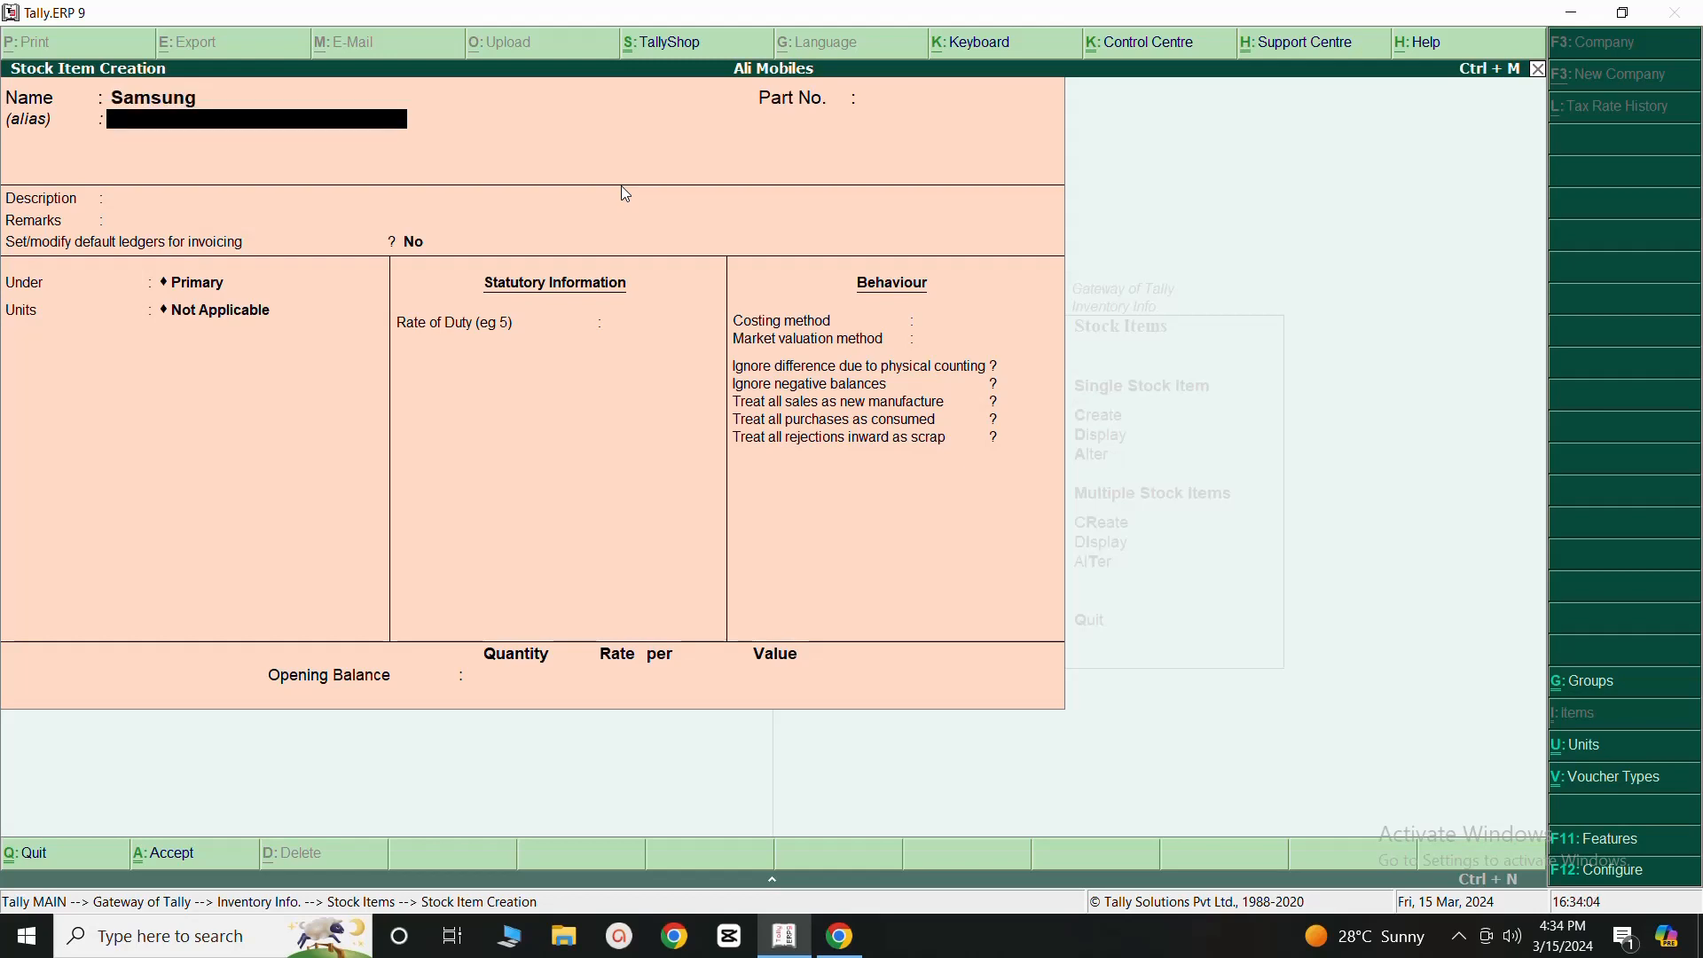
key("Return")
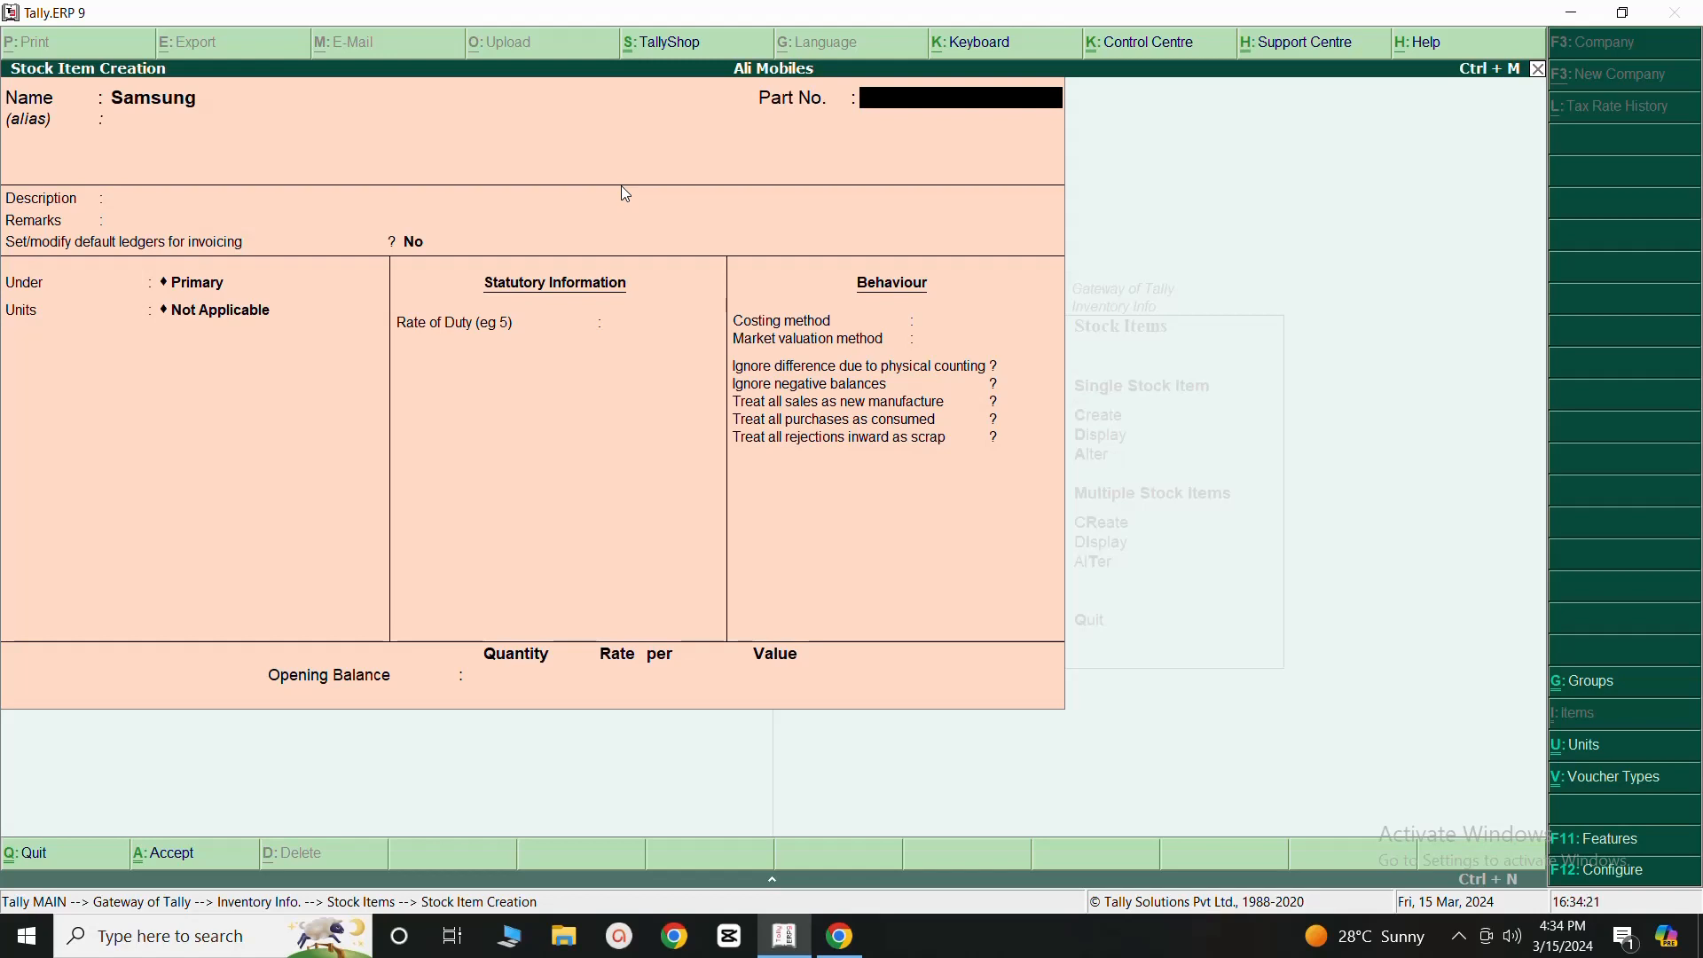
key("Return")
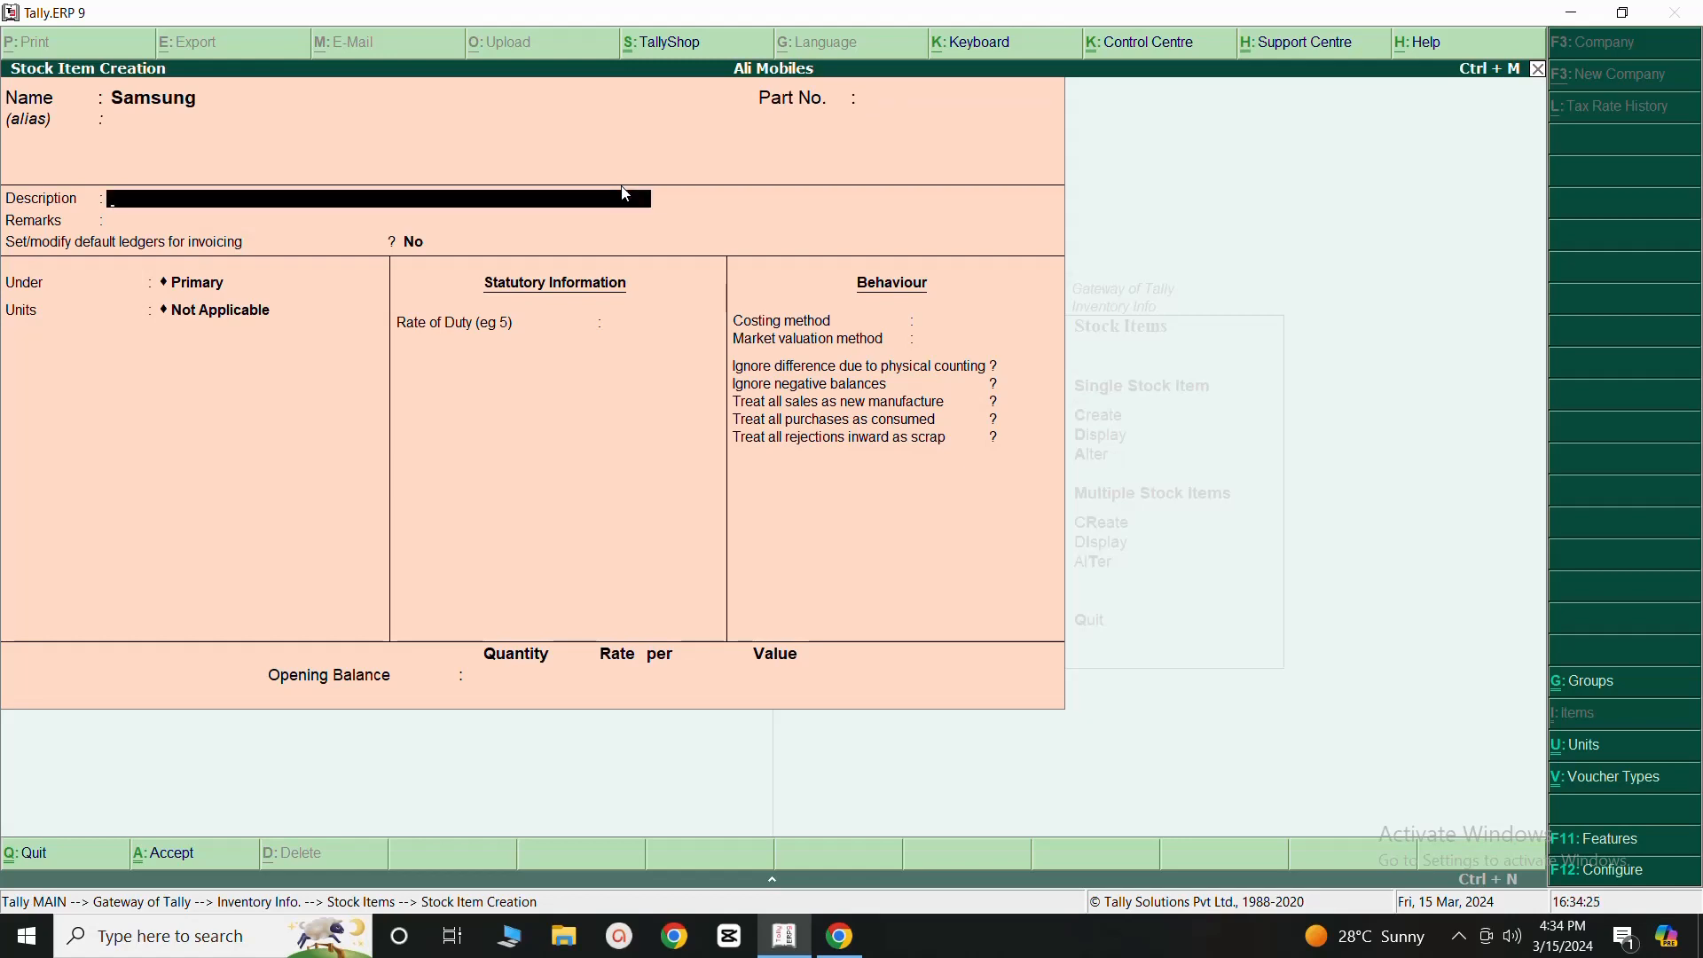
key("Return")
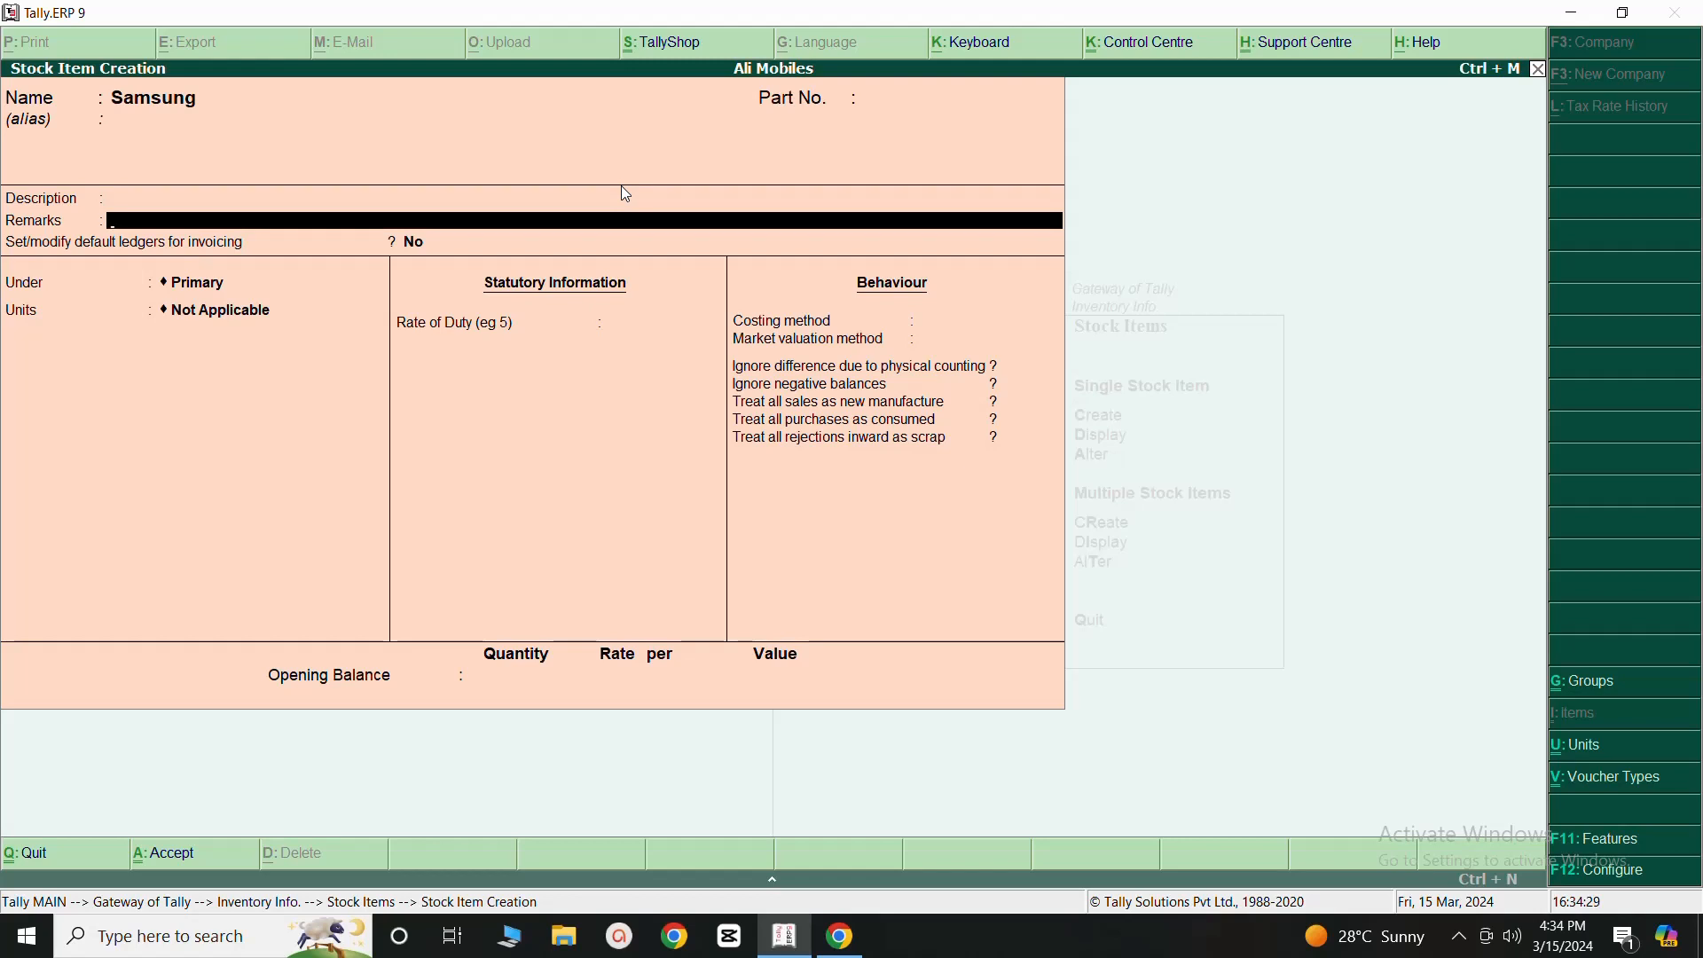
key("Return")
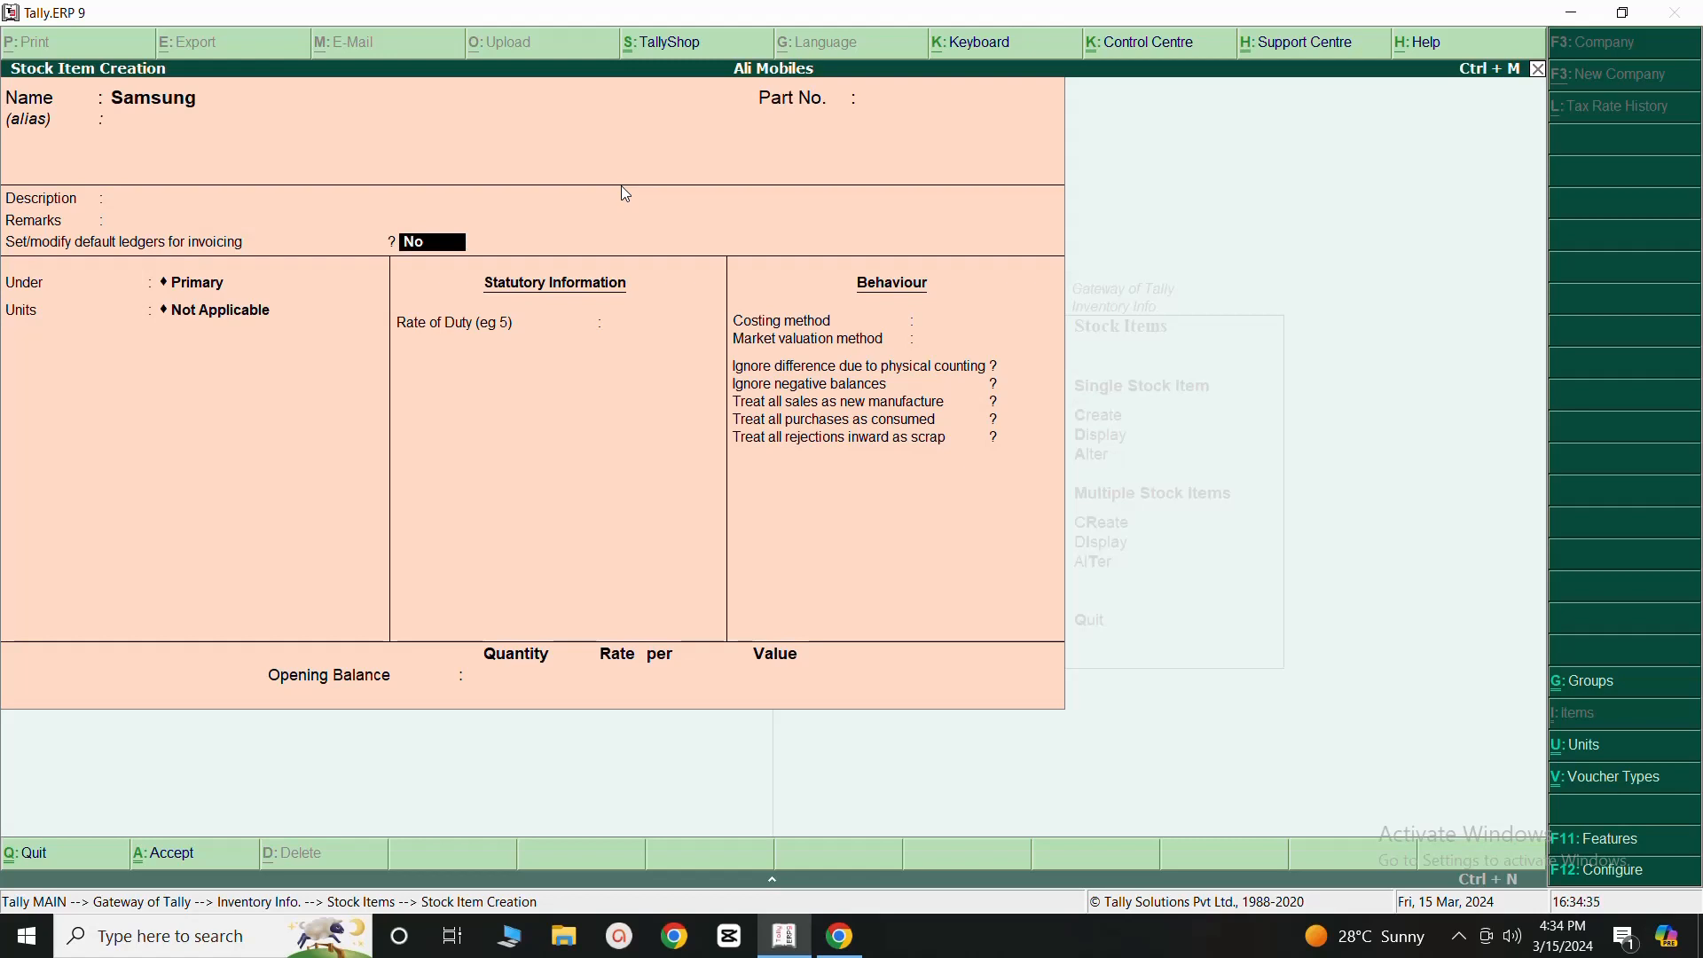
- Enable default ledgers for invoicing on the Samsung item, allocating 100% to Sales A/c for sales and 100% to Purchases A/c for purchases
type("y")
key("Return")
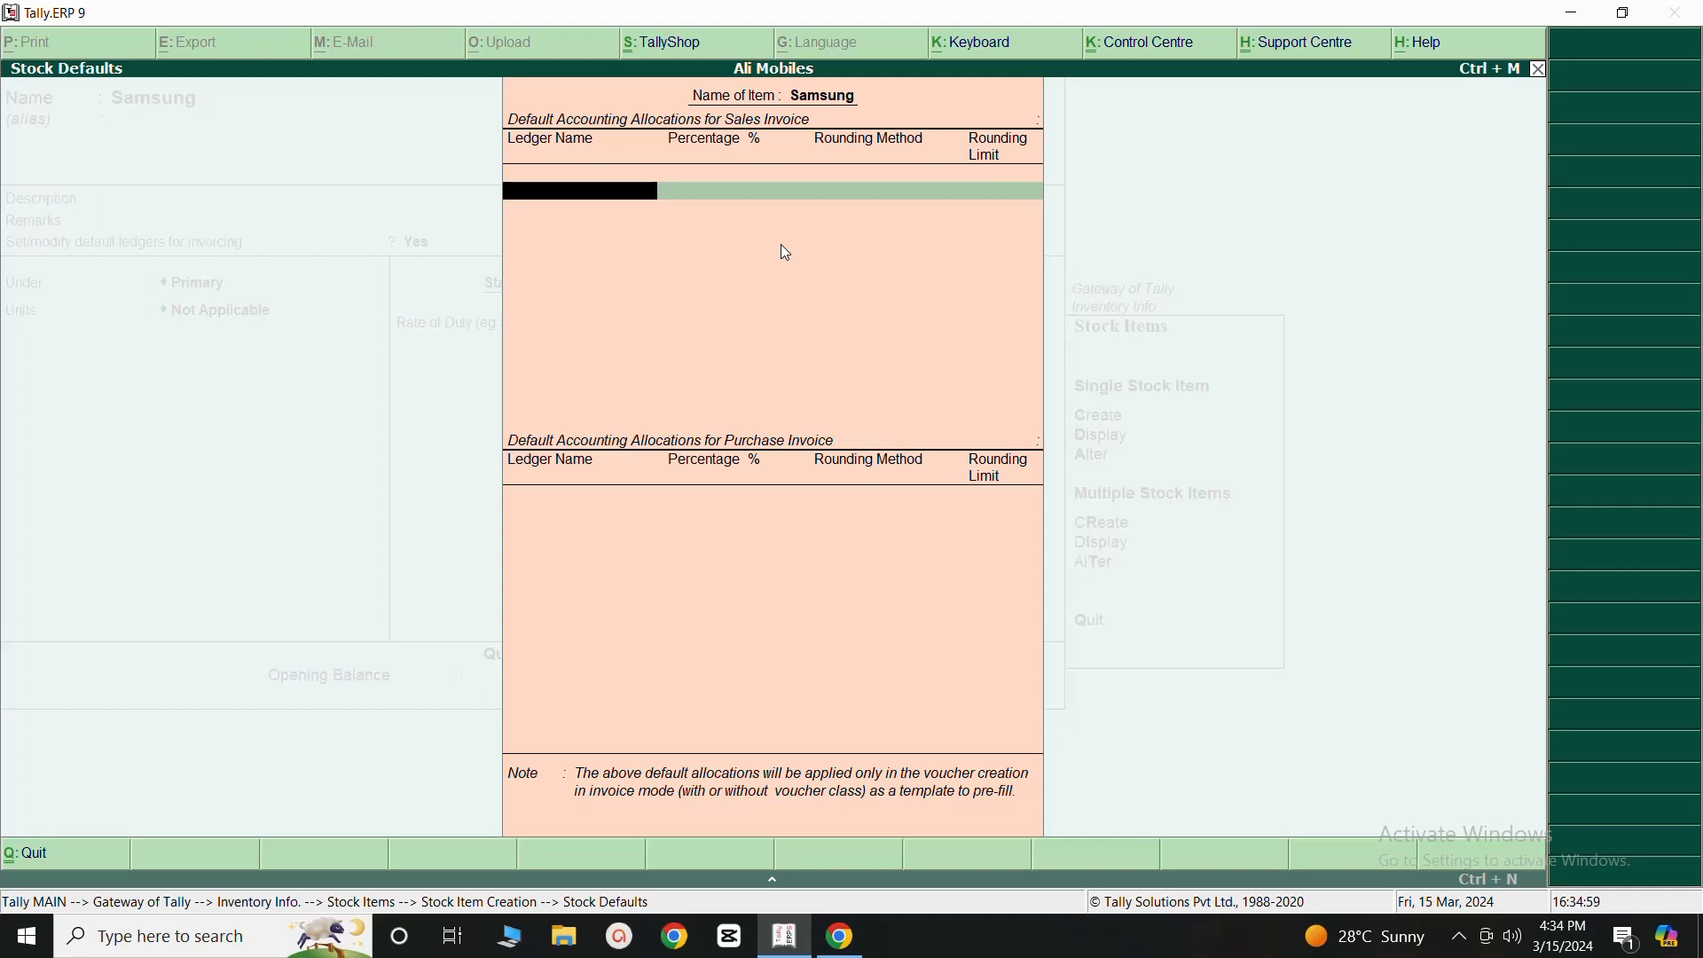
type("S")
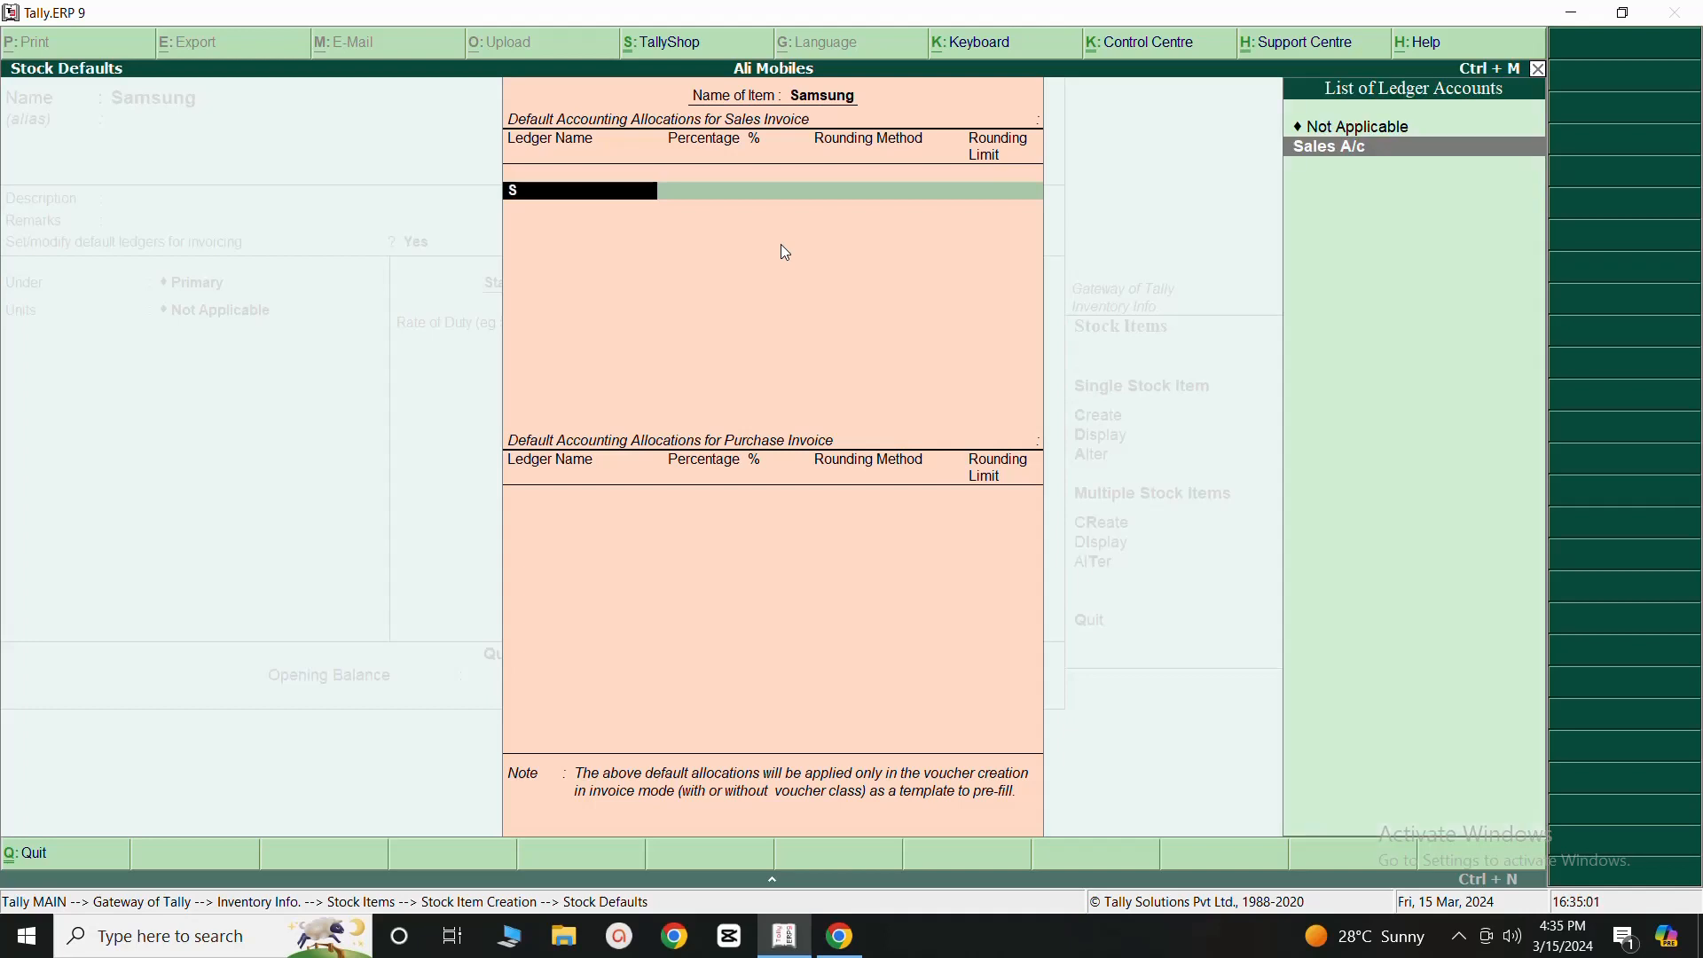
left_click(1312, 149)
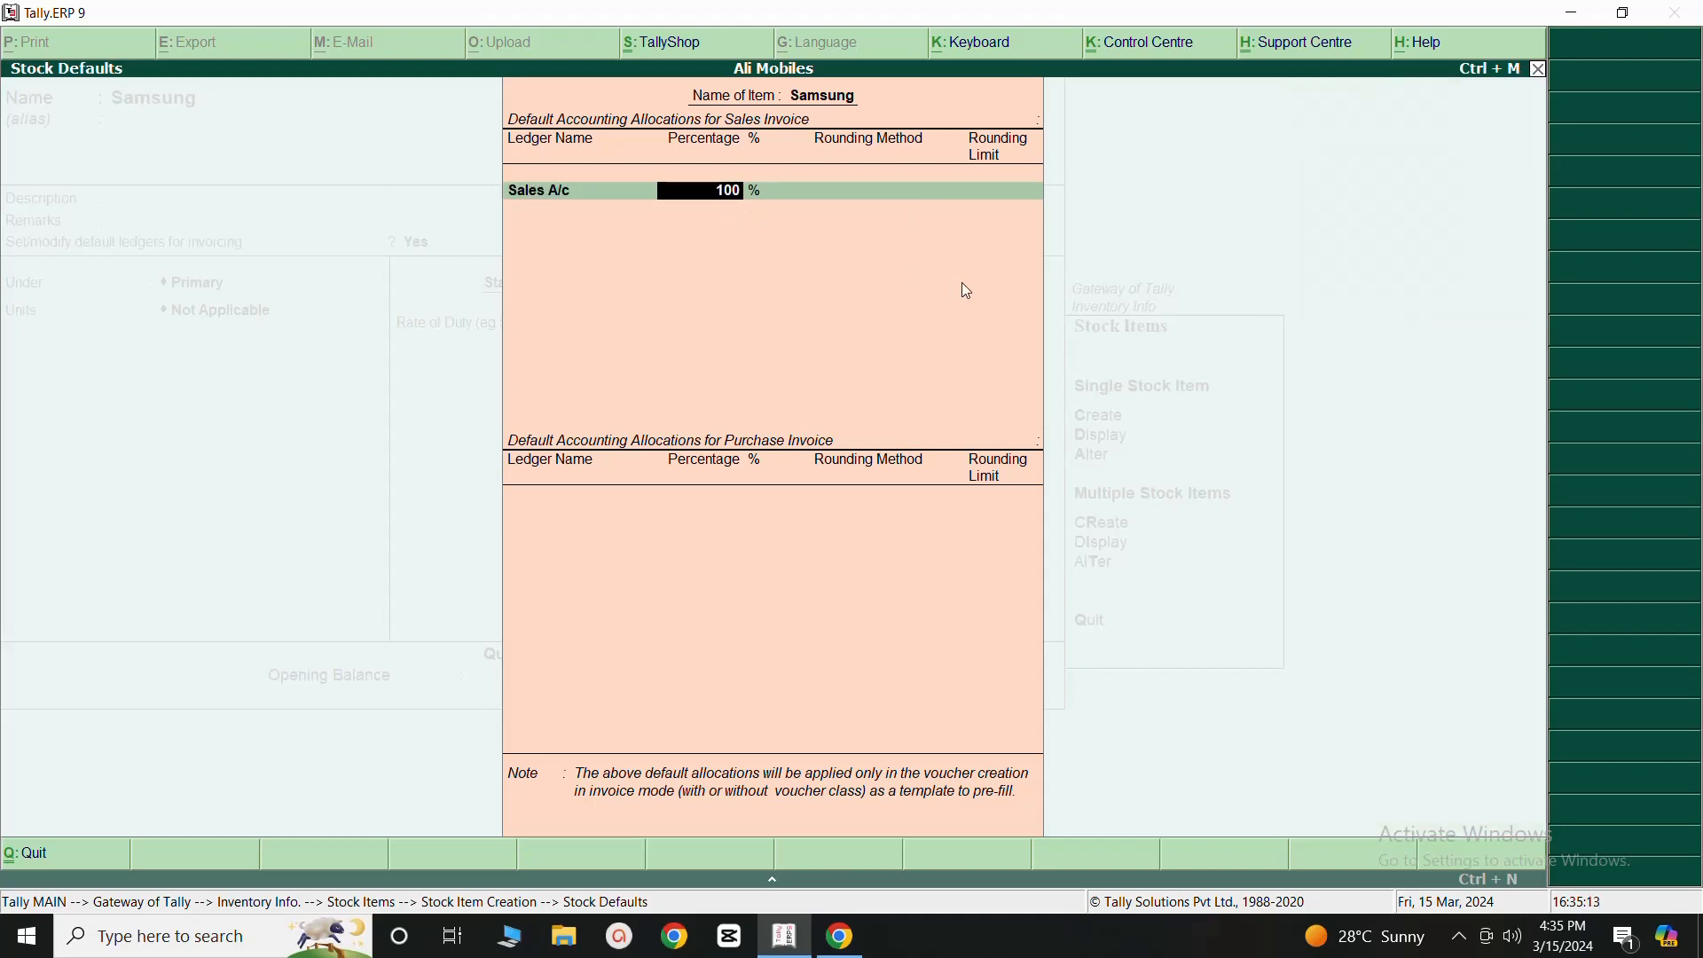
key("Return")
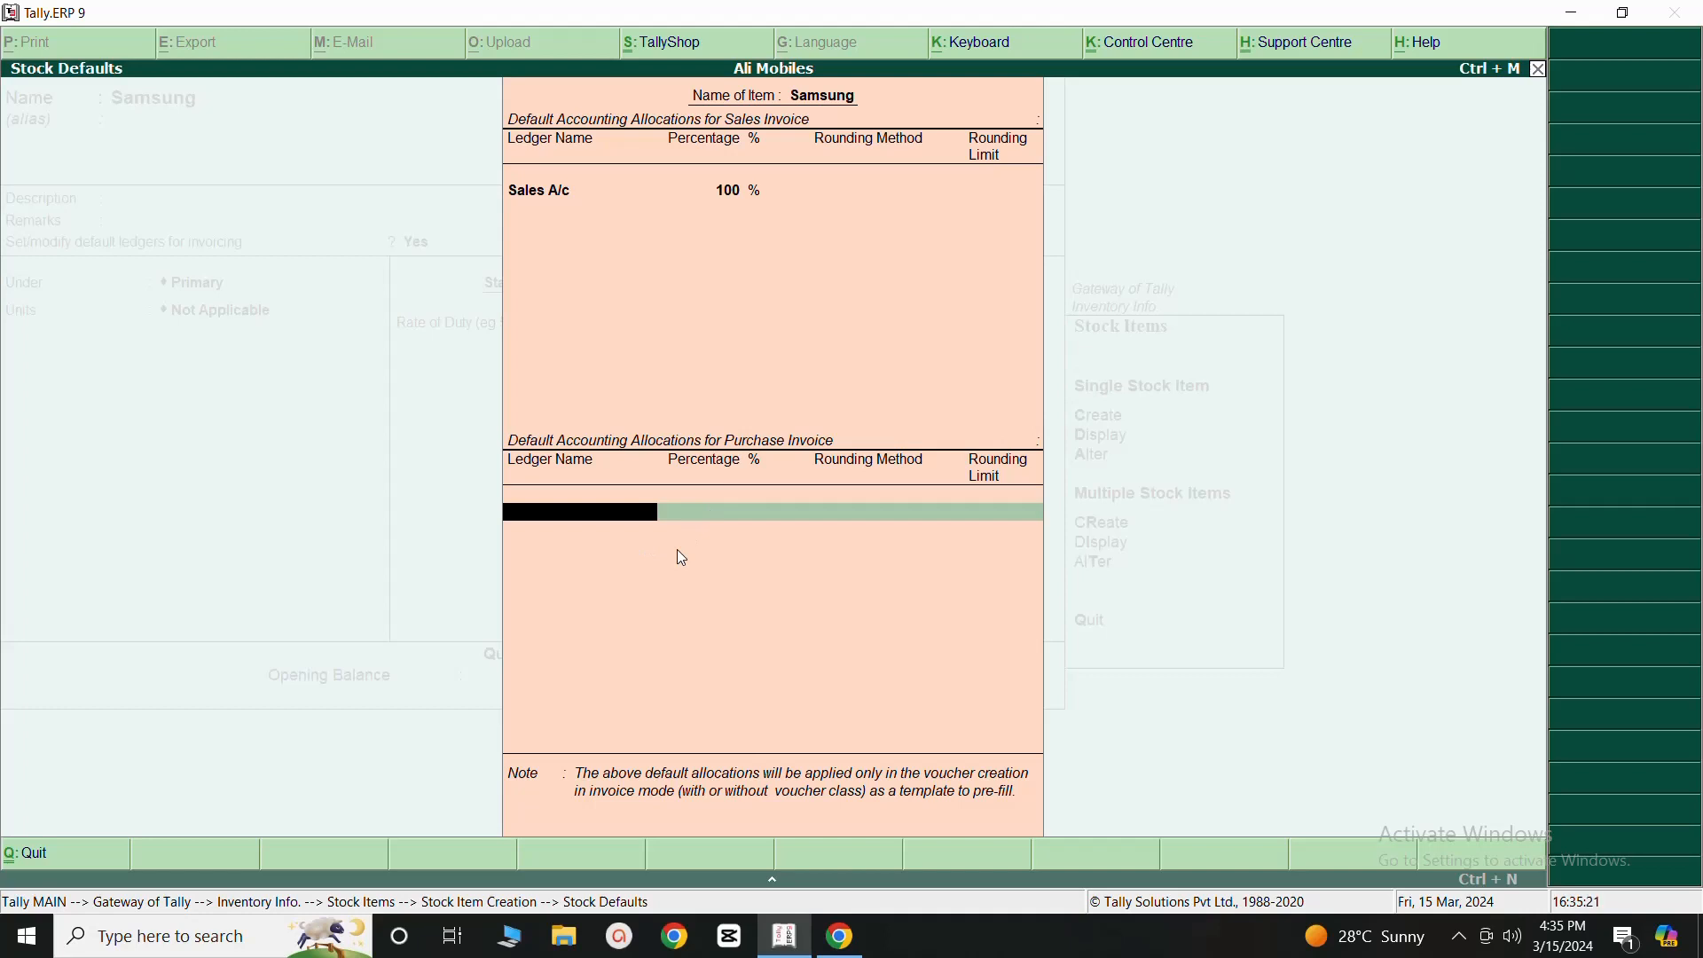
type("P")
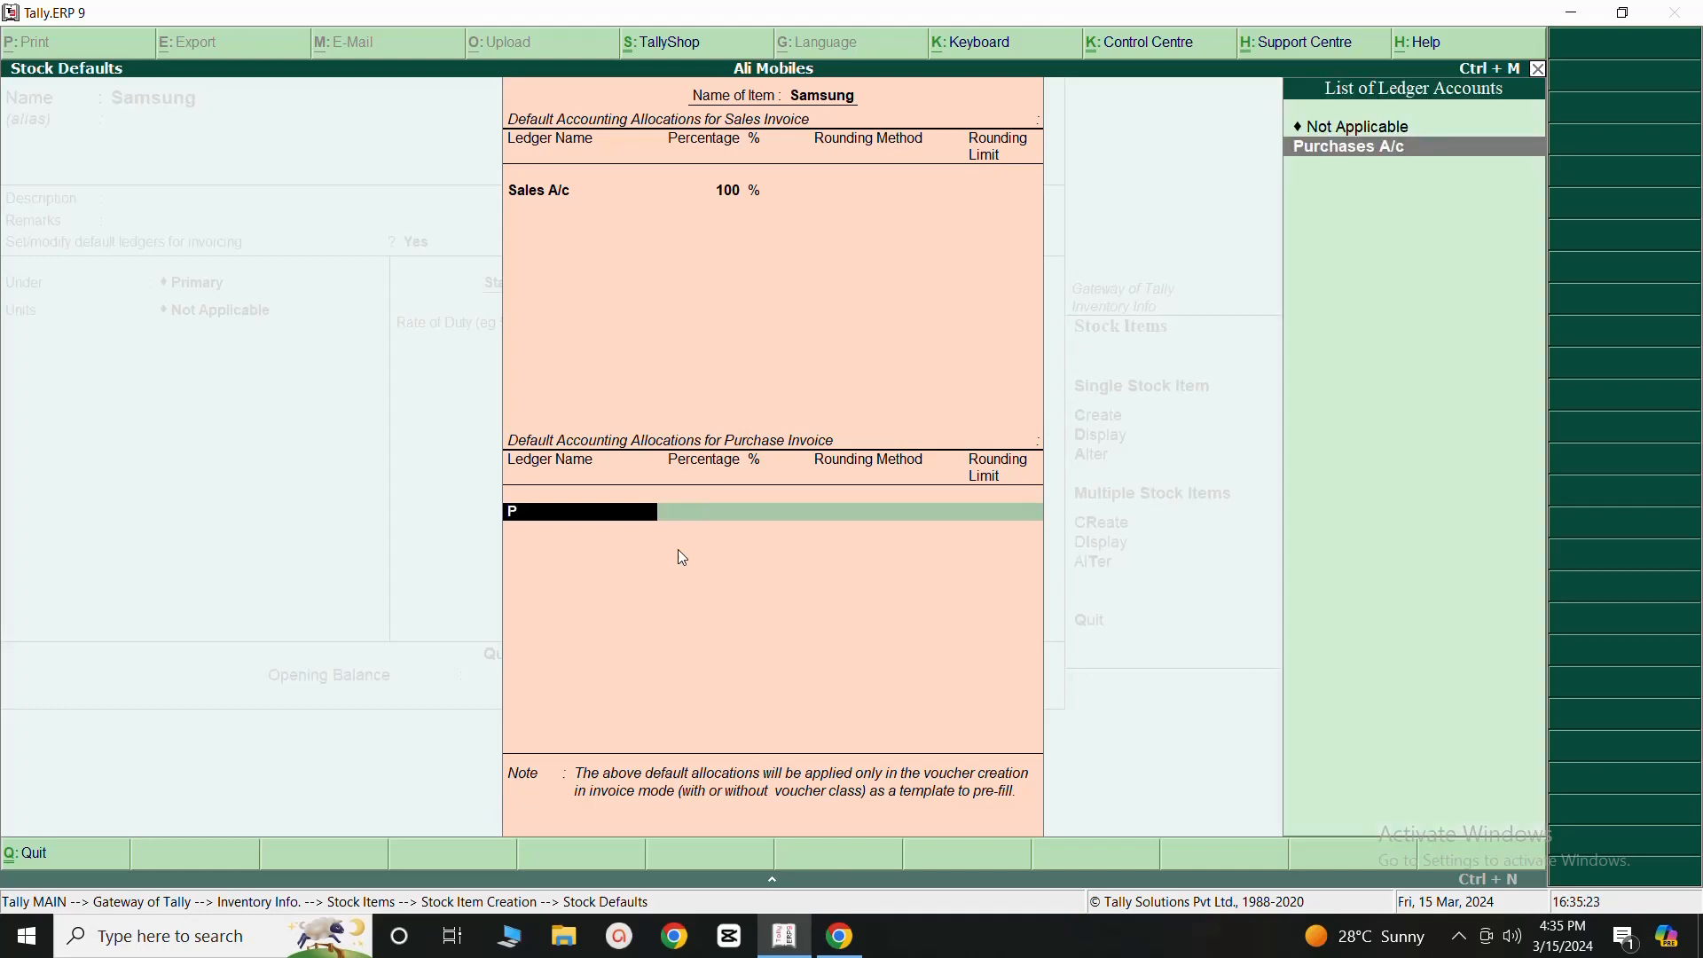
left_click(1335, 156)
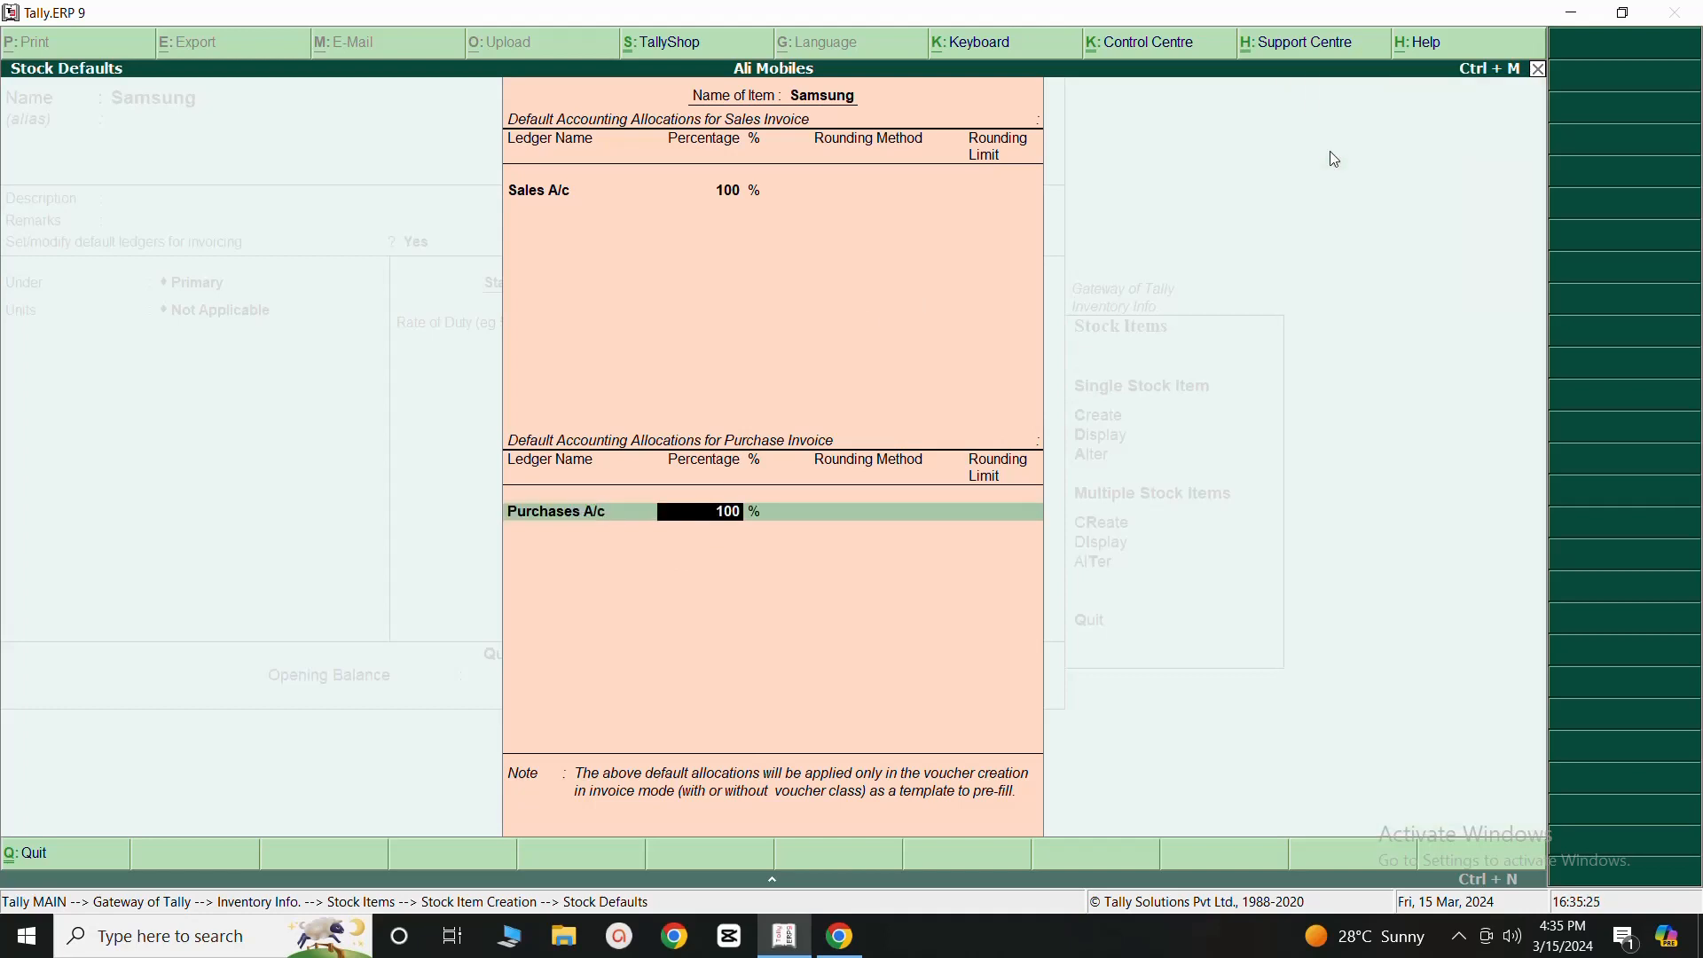
key("Return")
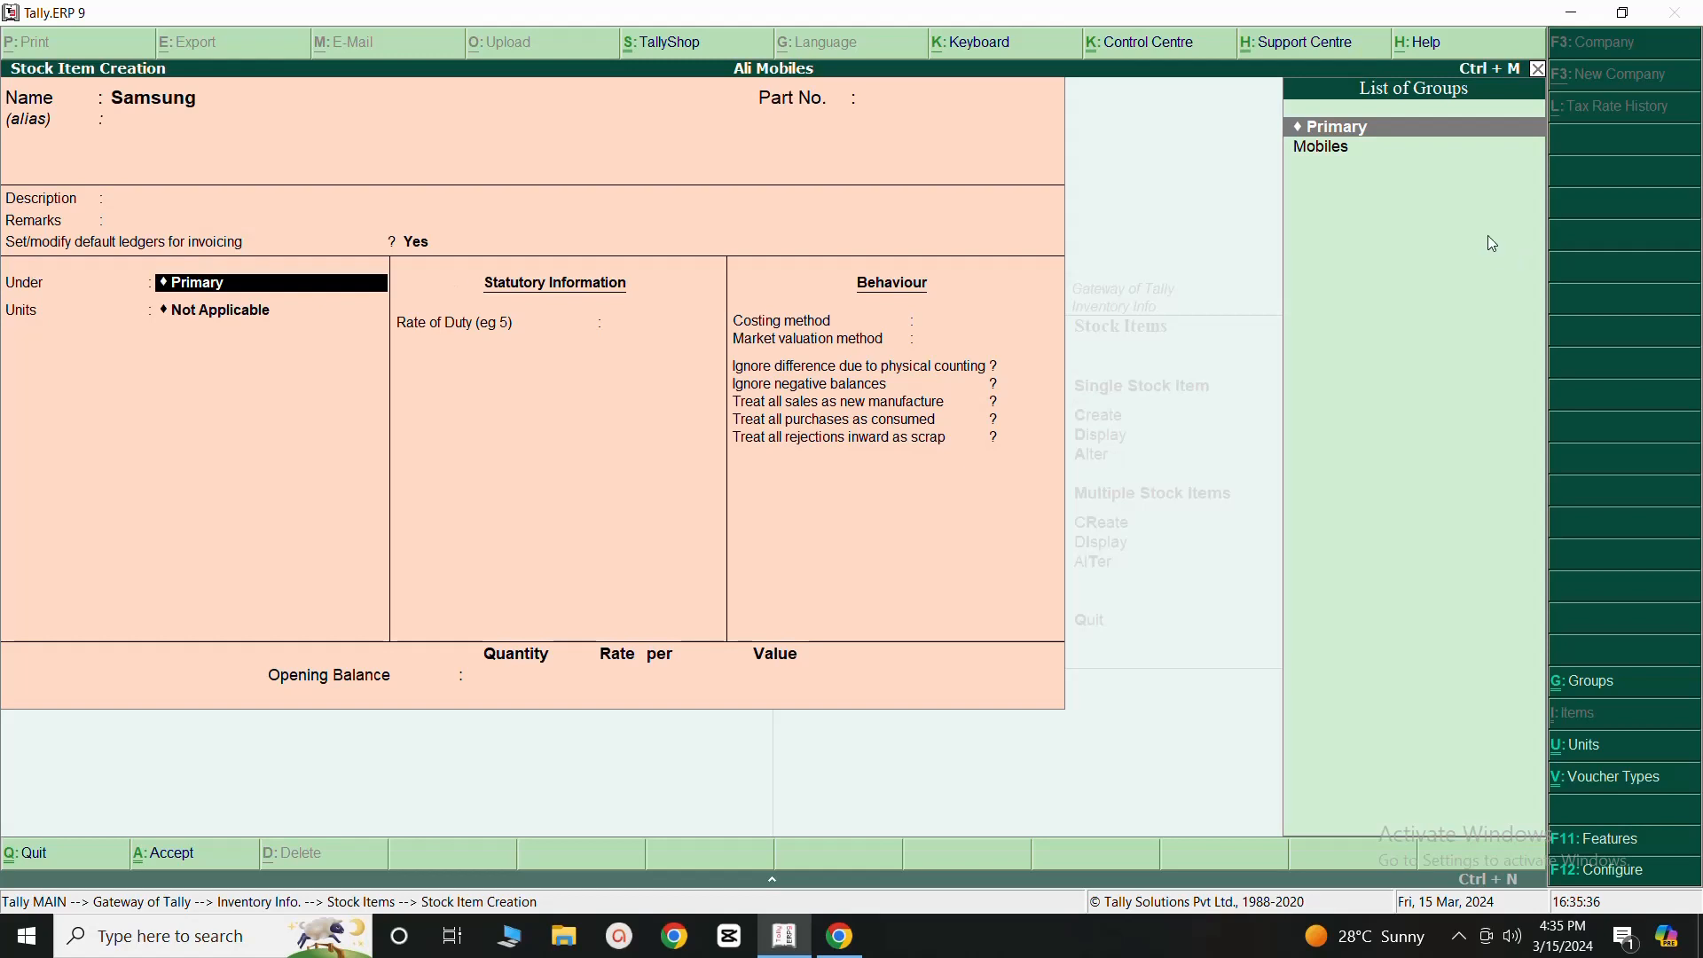
- Place the Samsung item under Mobiles with unit Pcs, no alternate unit, no components or standard rates, and a duty rate of 0
left_click(1322, 159)
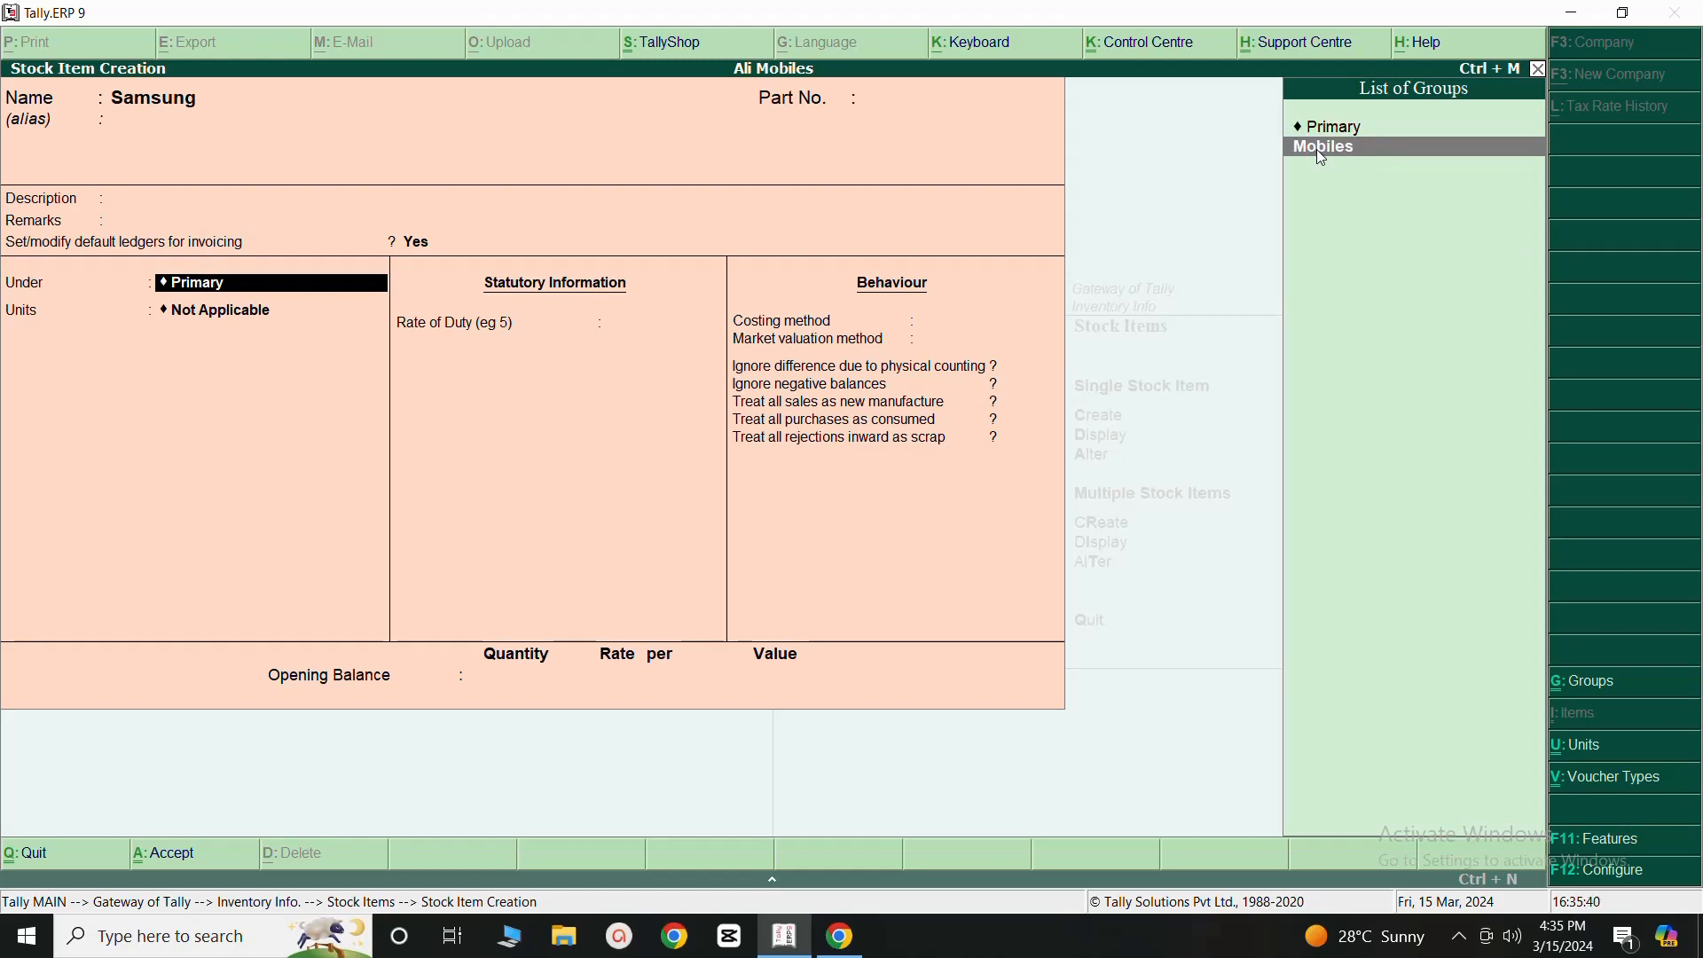
left_click(1322, 159)
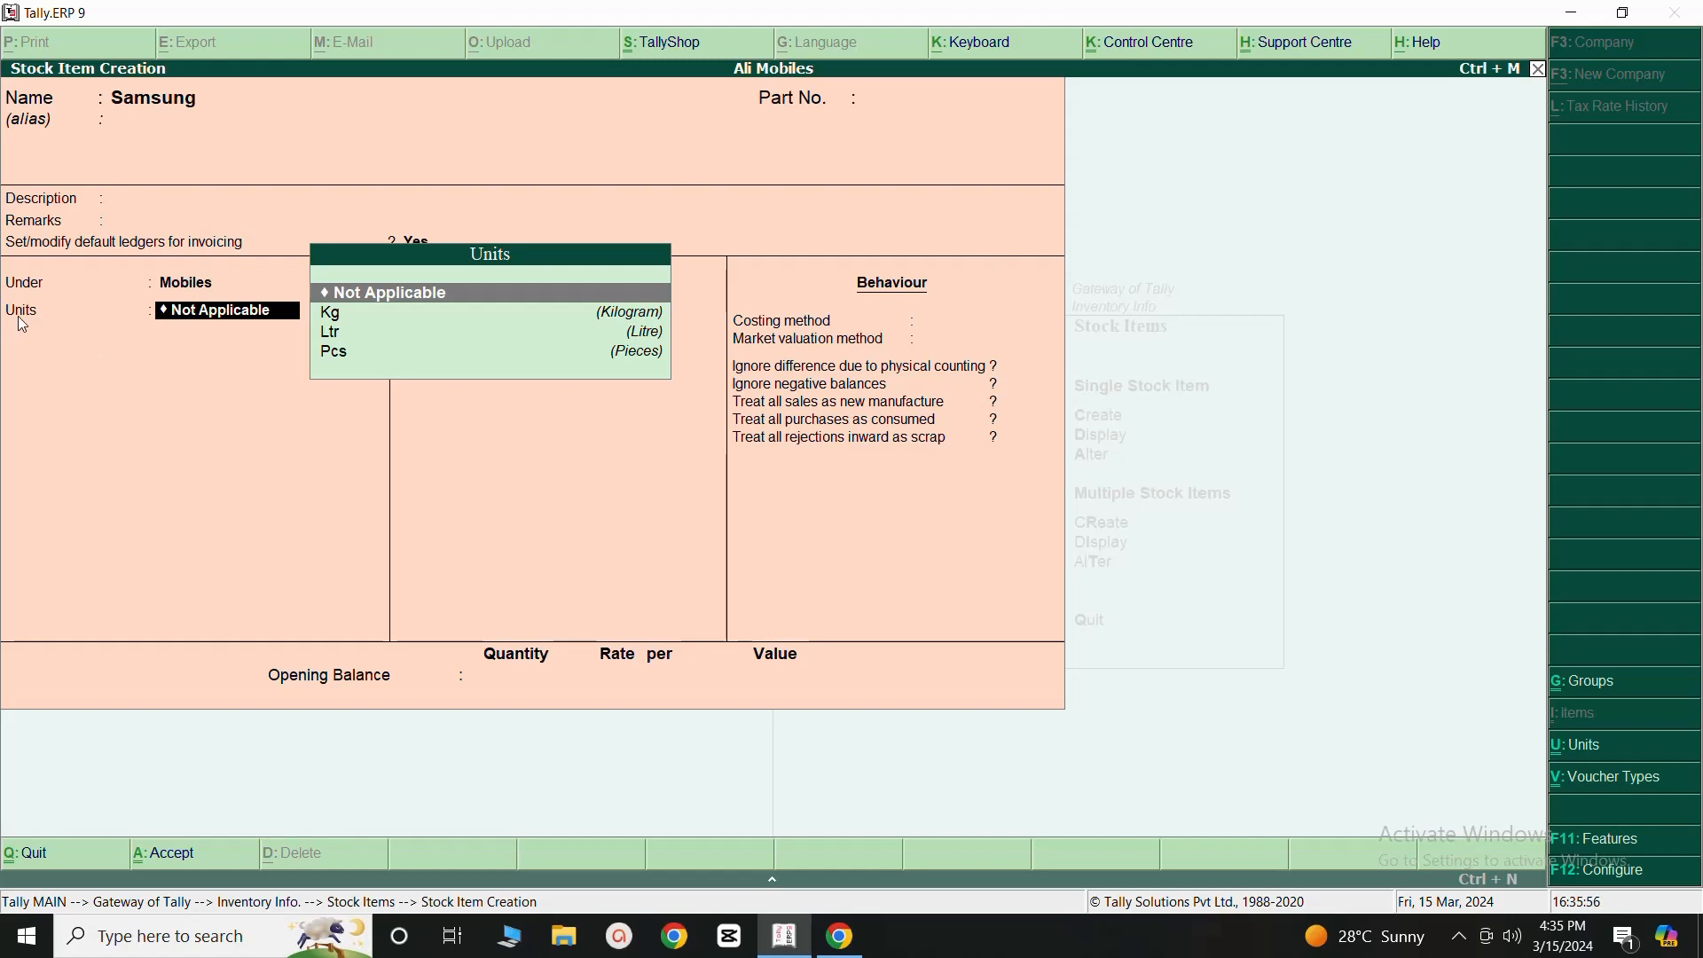
left_click(334, 355)
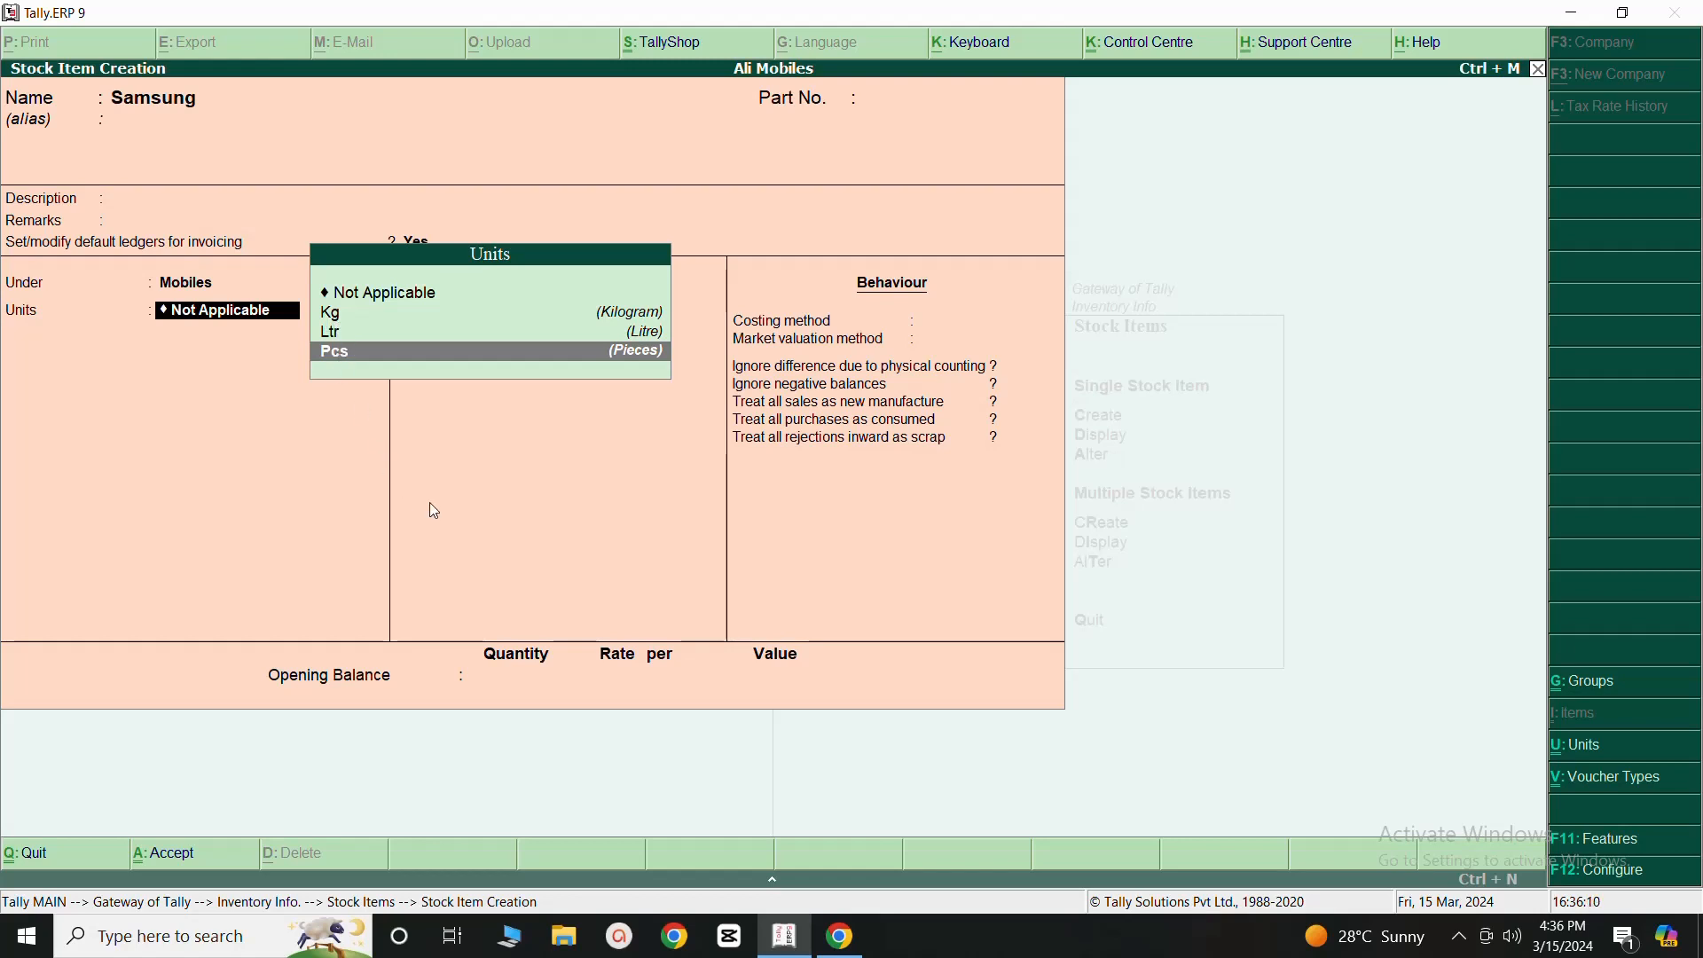
key("Return")
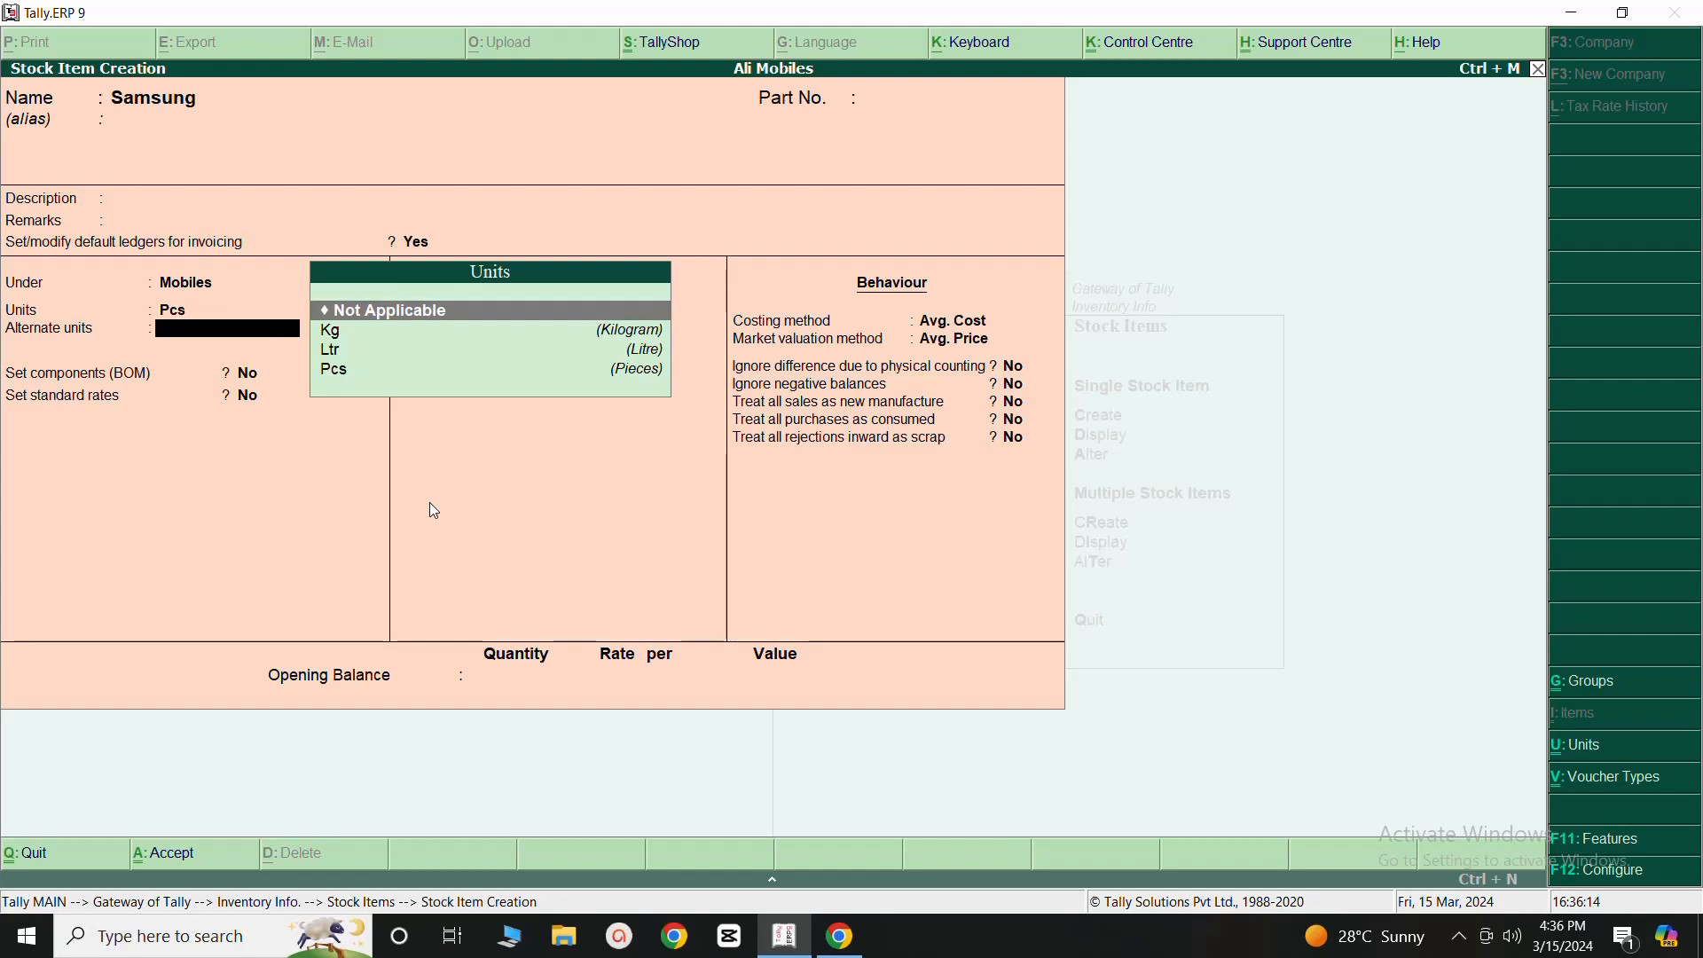
left_click(359, 313)
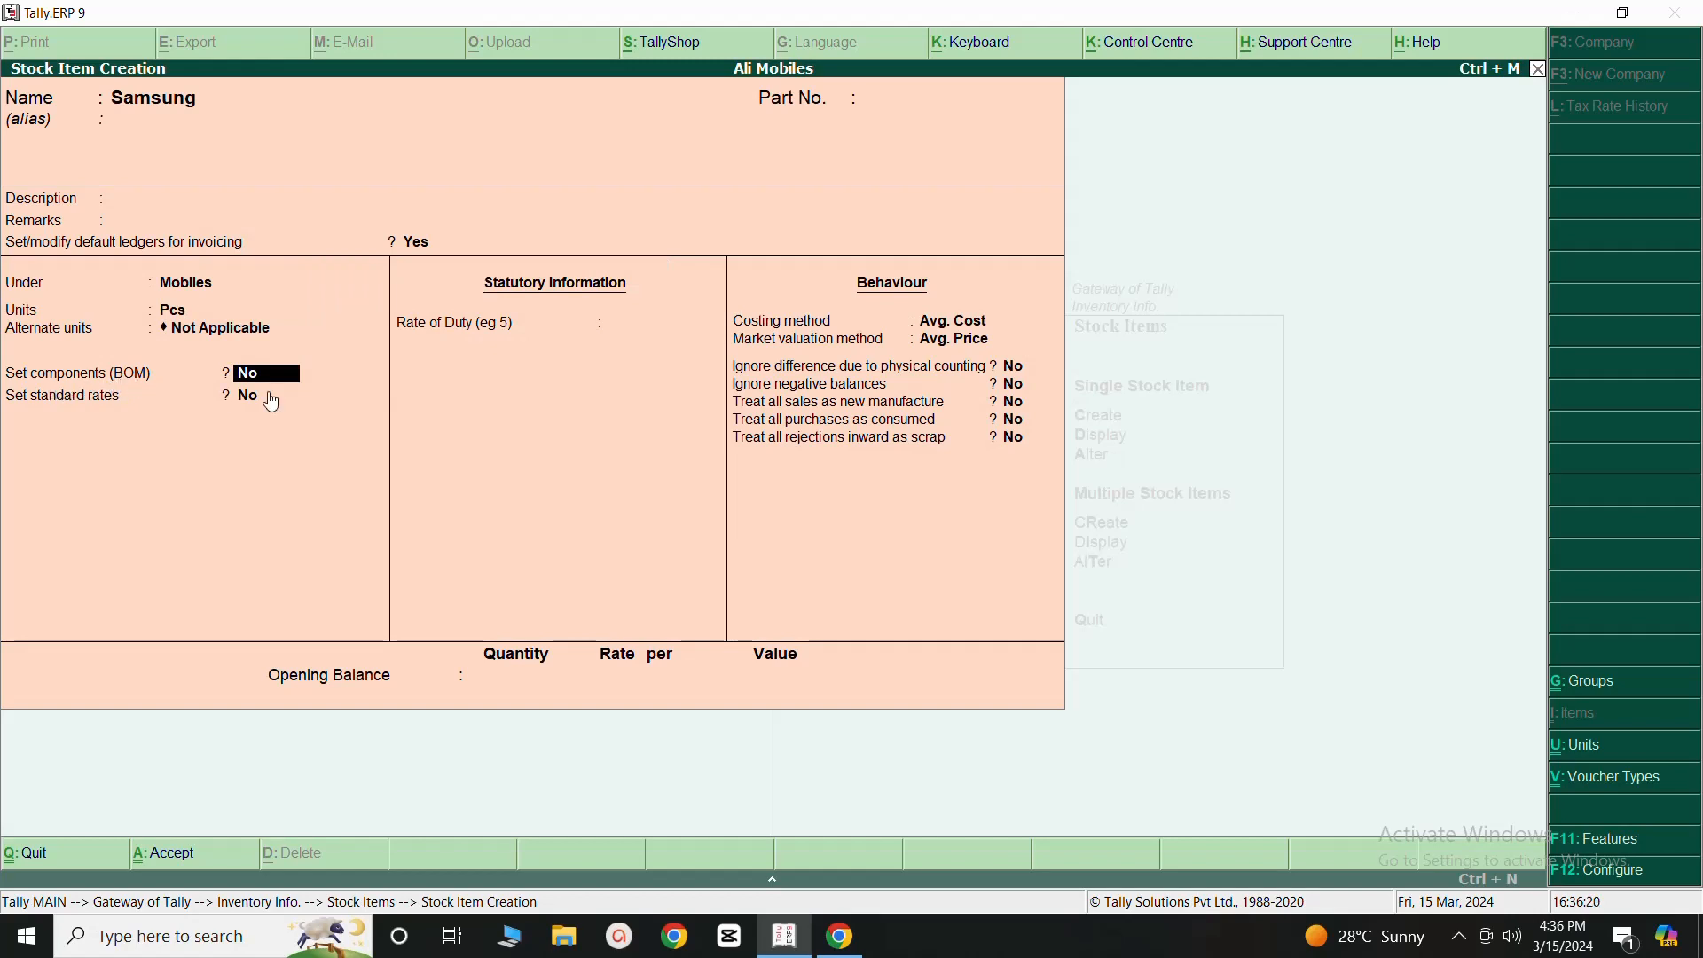
key("Return")
key("Return")
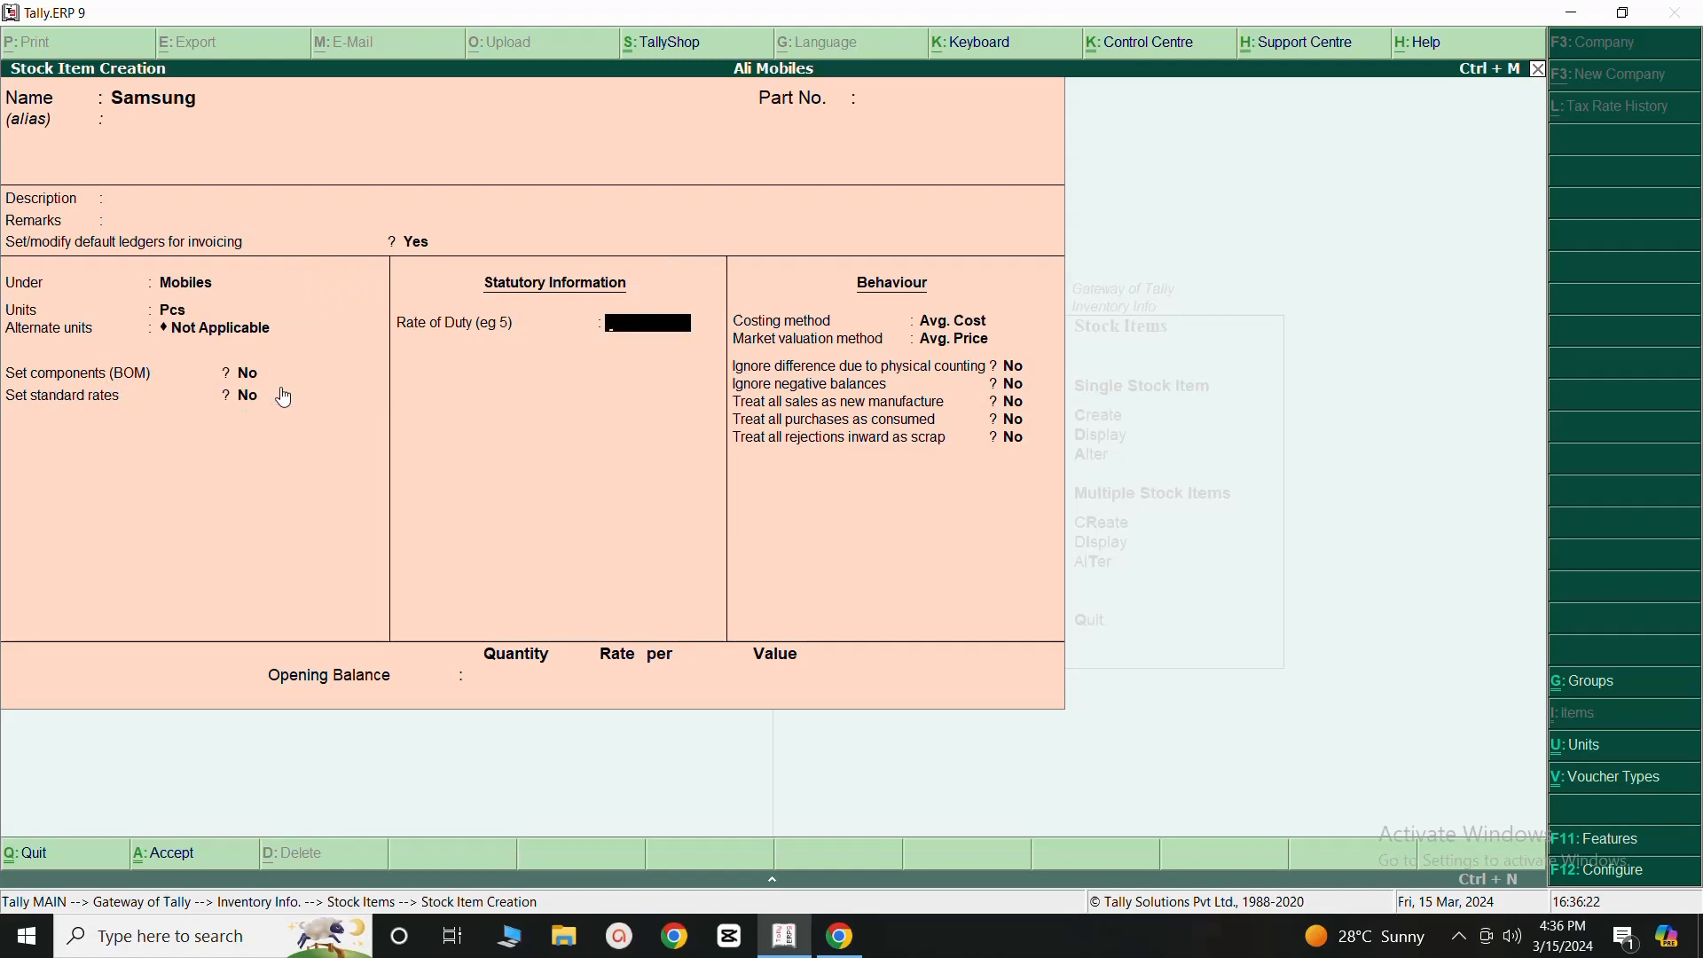
key("Return")
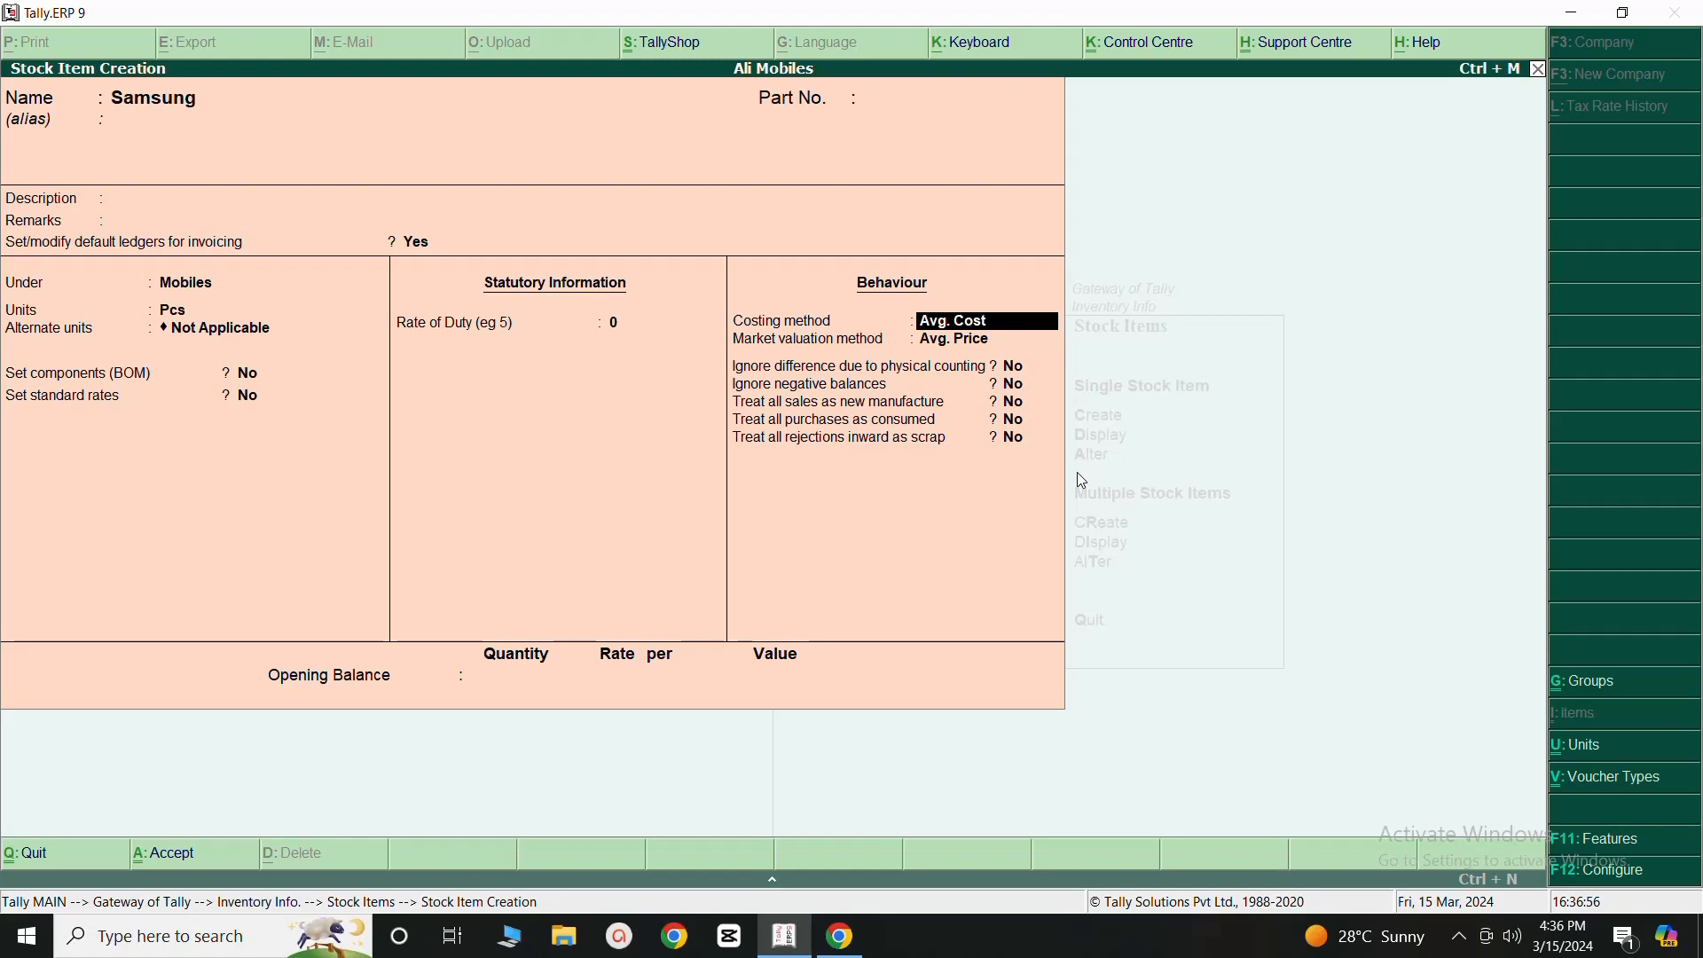
- Set the costing method to FIFO, keep Avg. Price for market valuation, leave the opening balance empty, and save the Samsung item
type("F")
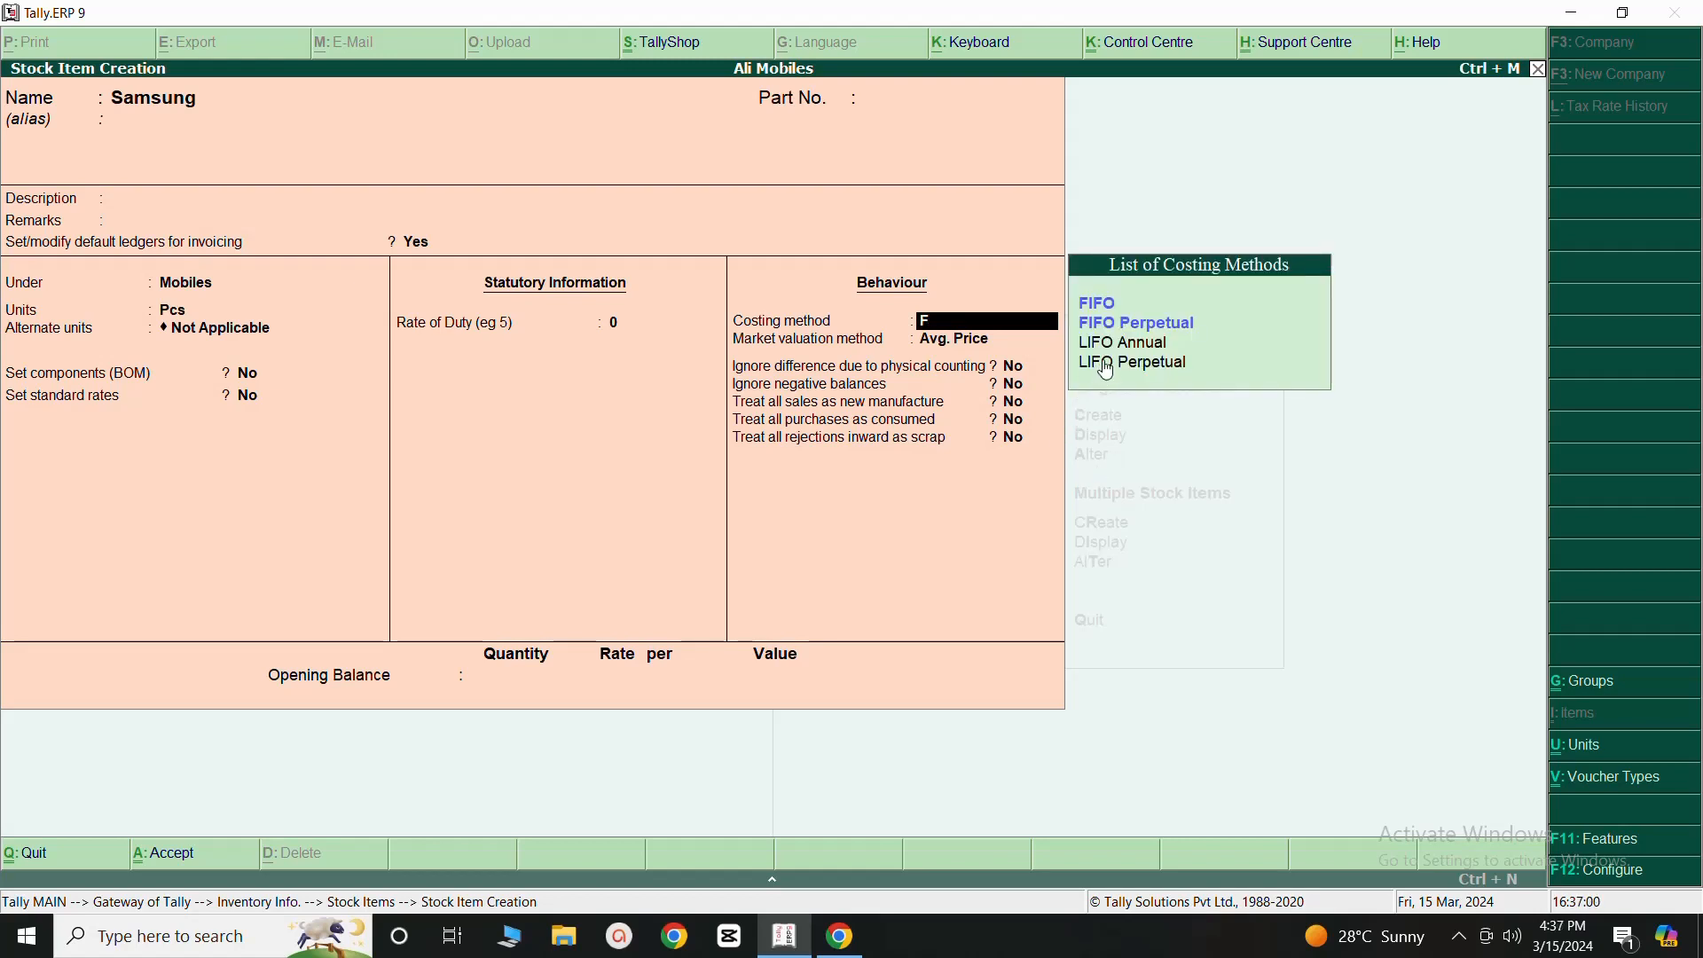
left_click(1103, 306)
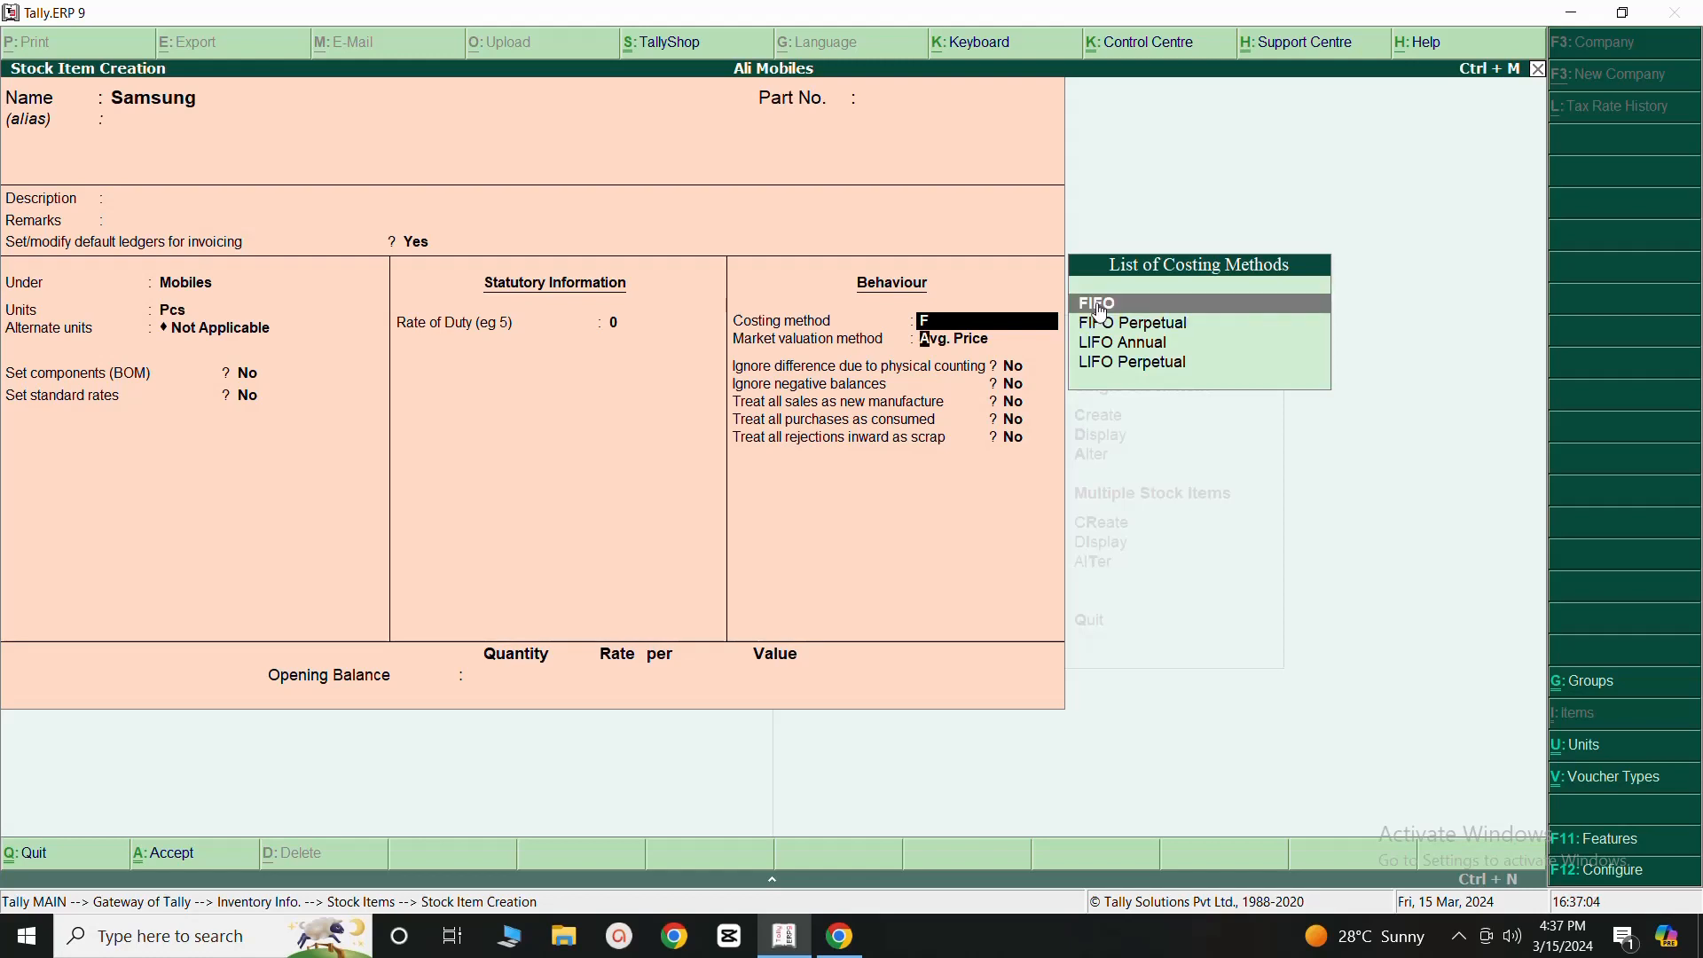
left_click(1103, 310)
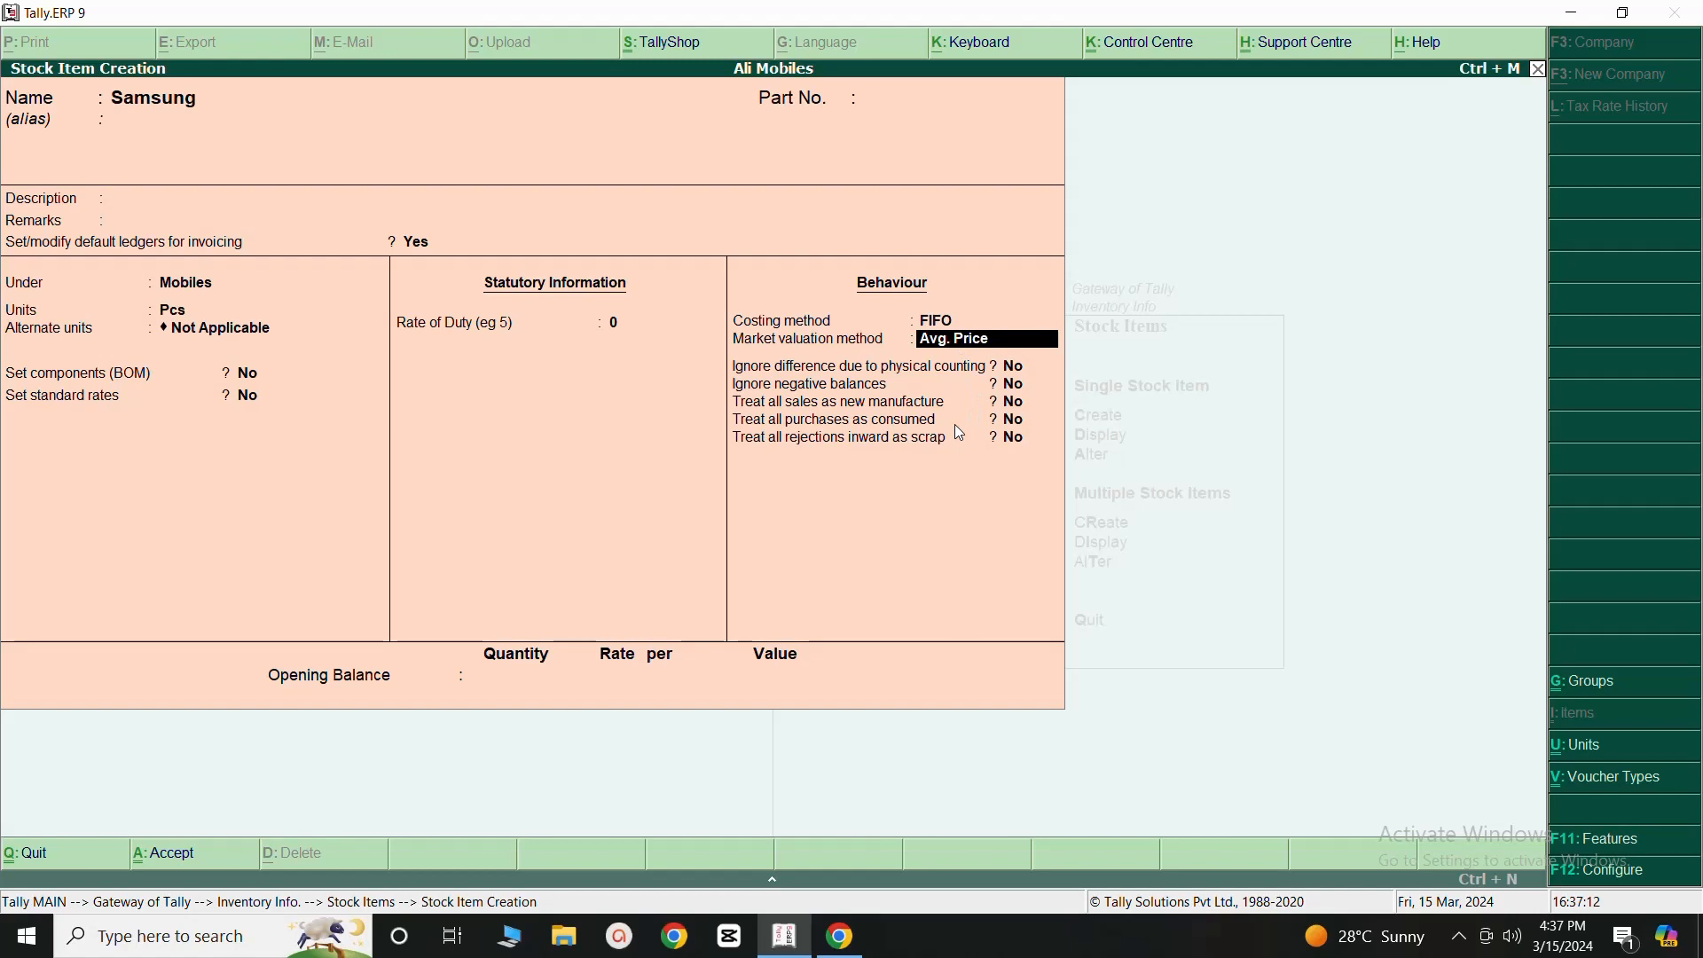
key("Return")
key("Return")
key("Return")
key("Return")
key("Return")
key("Return")
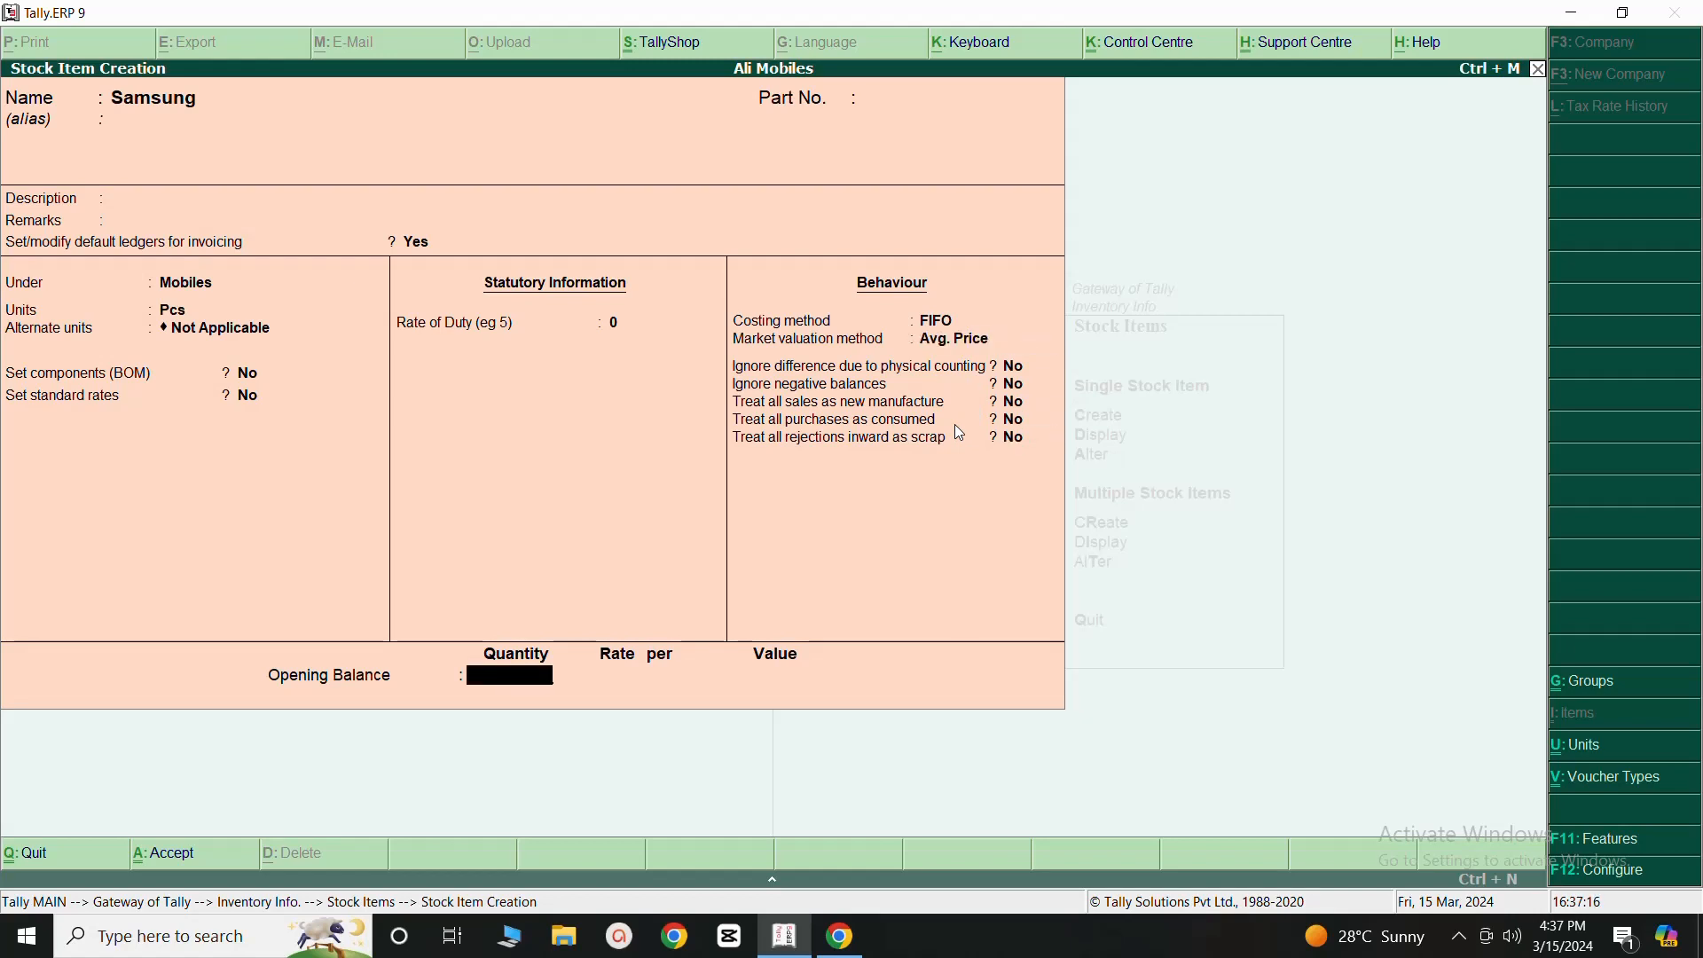
key("Return")
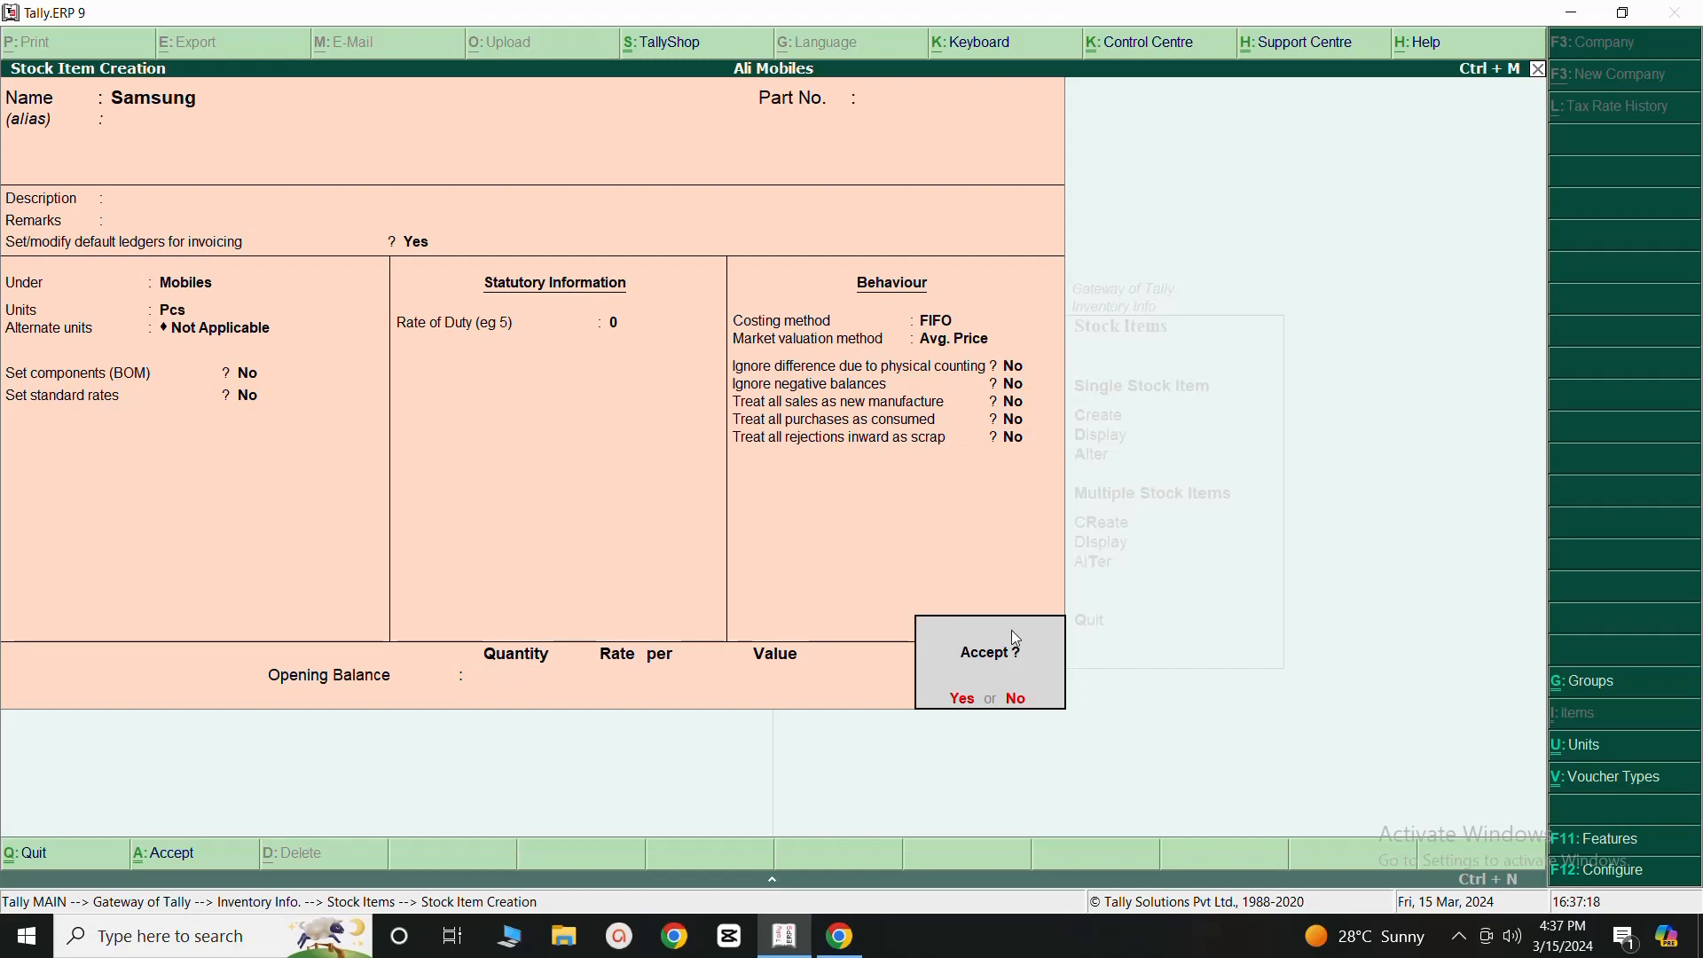
left_click(965, 701)
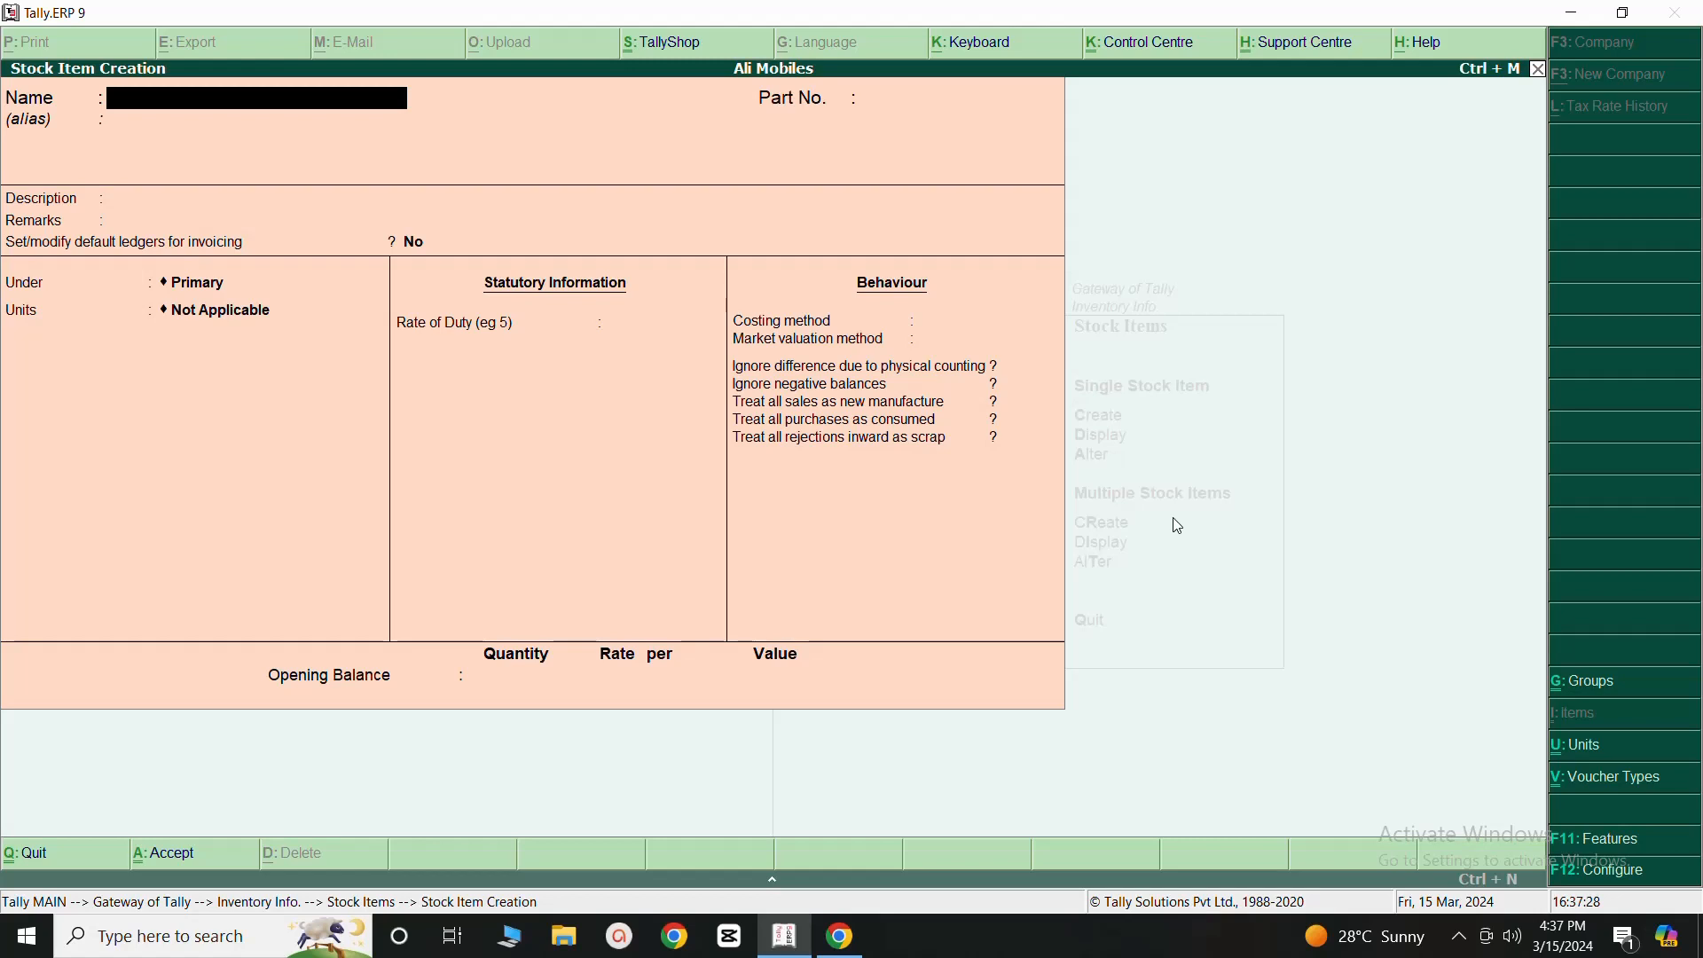
- Quit stock item creation and return through the inventory masters to the Gateway of Tally
left_click(1541, 71)
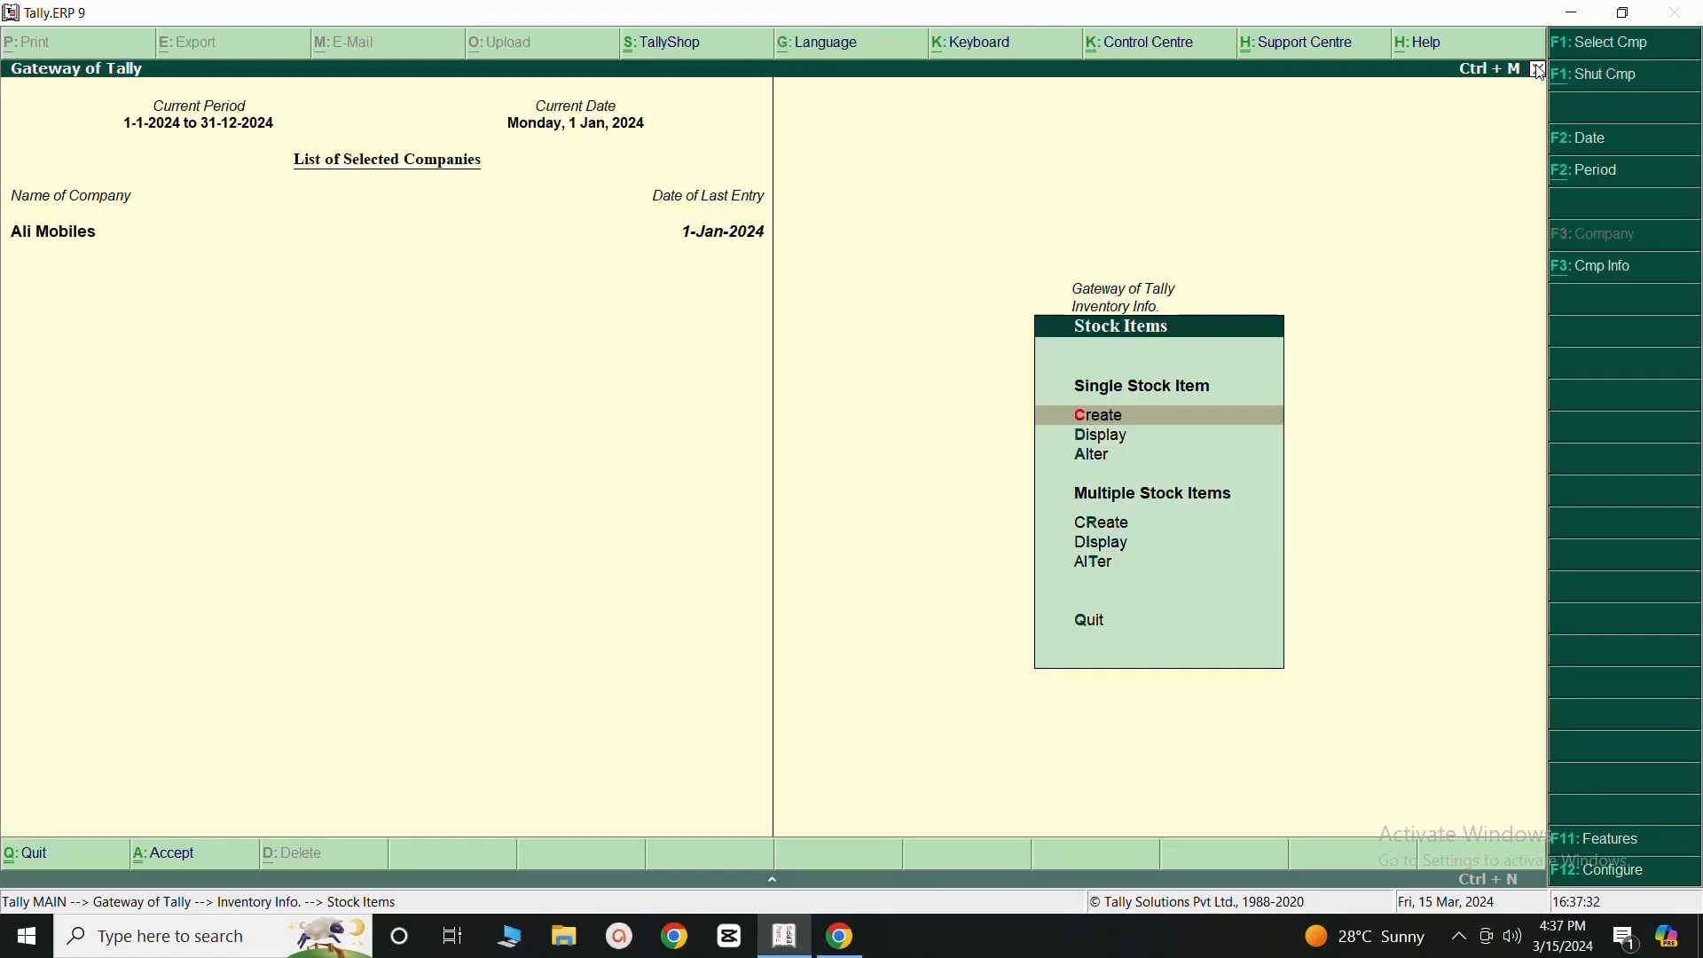
left_click(1541, 71)
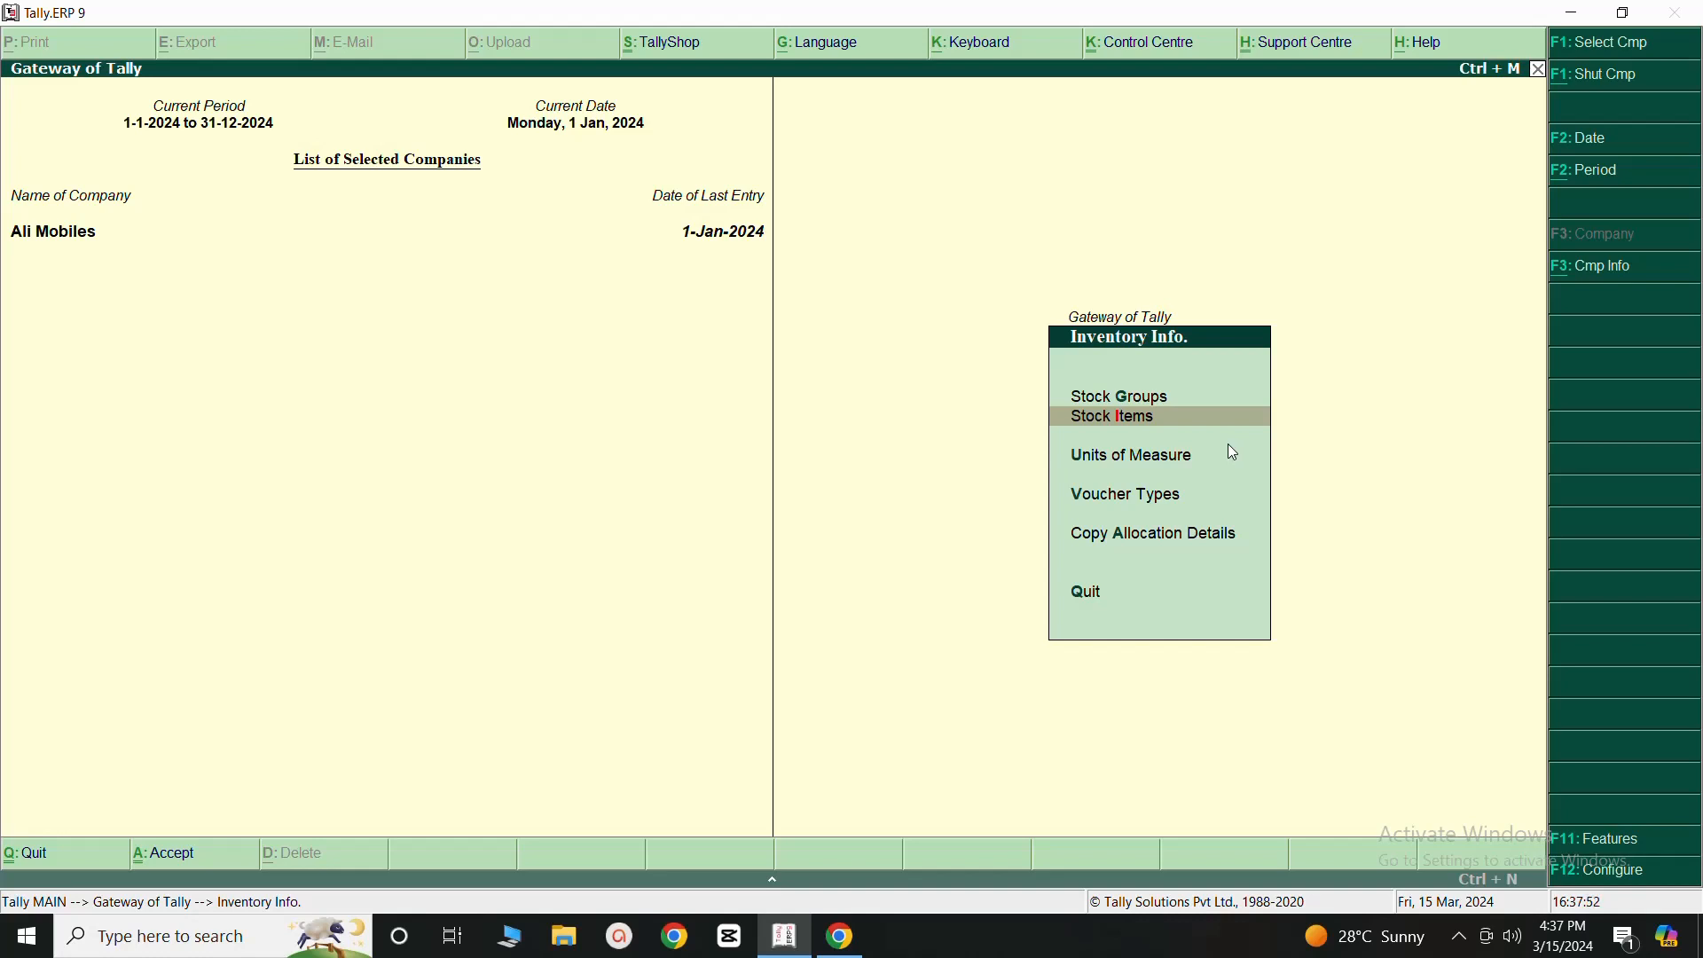
left_click(1543, 70)
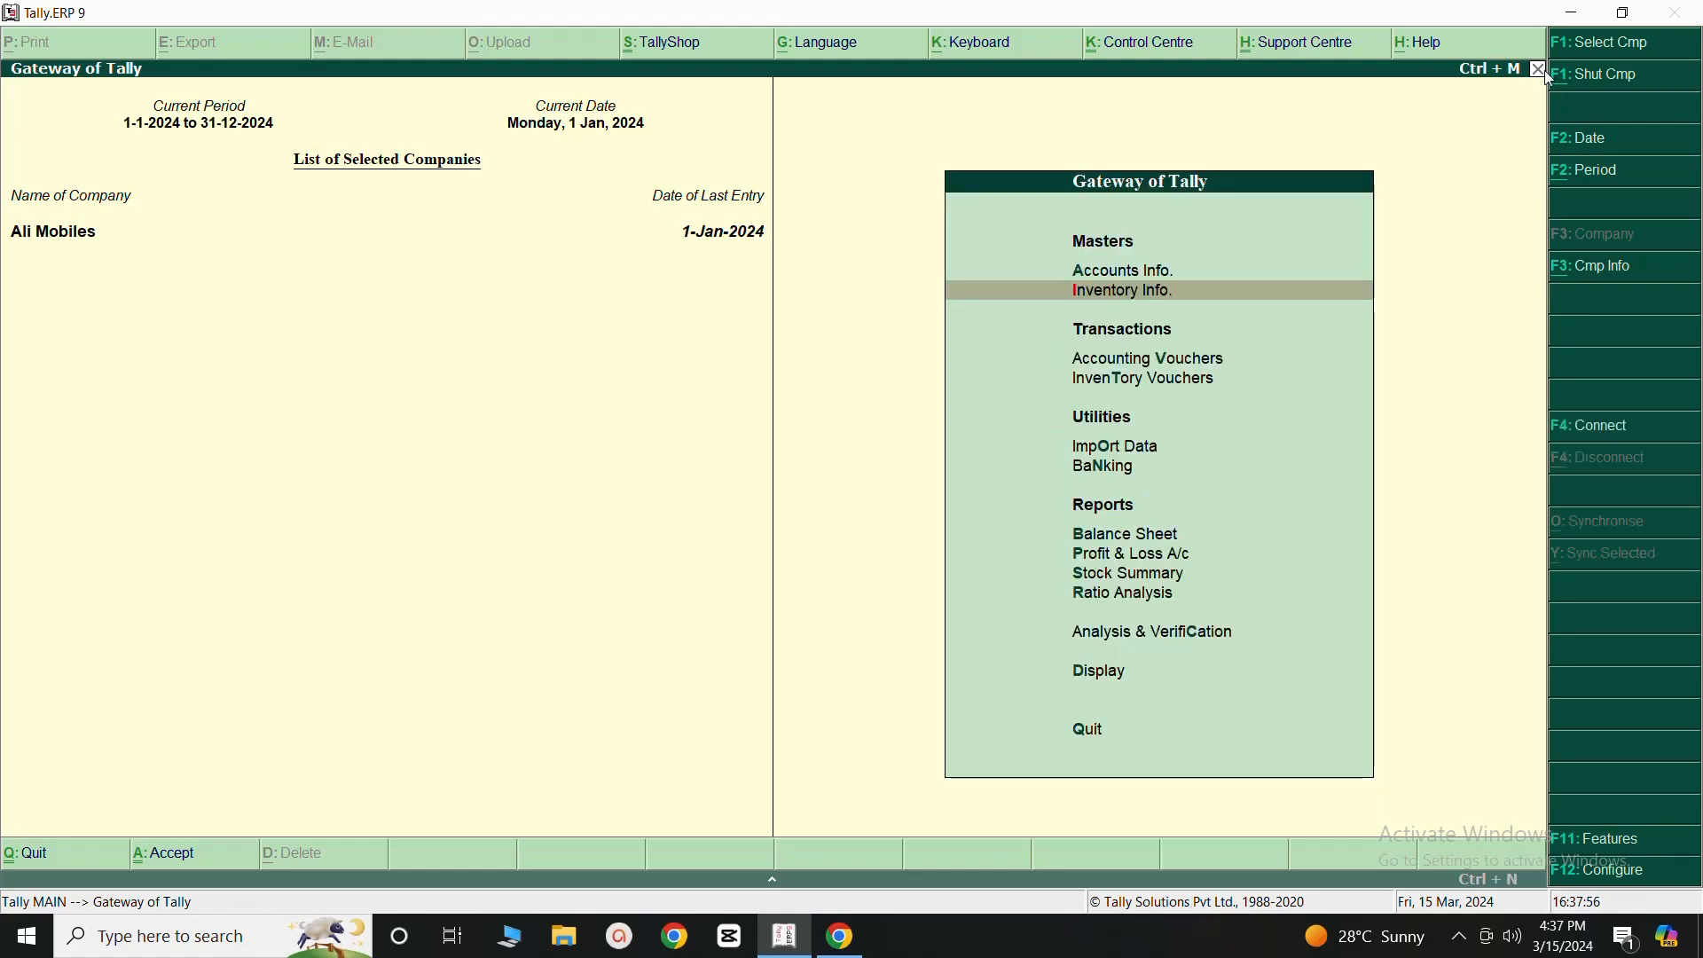
left_click(1461, 937)
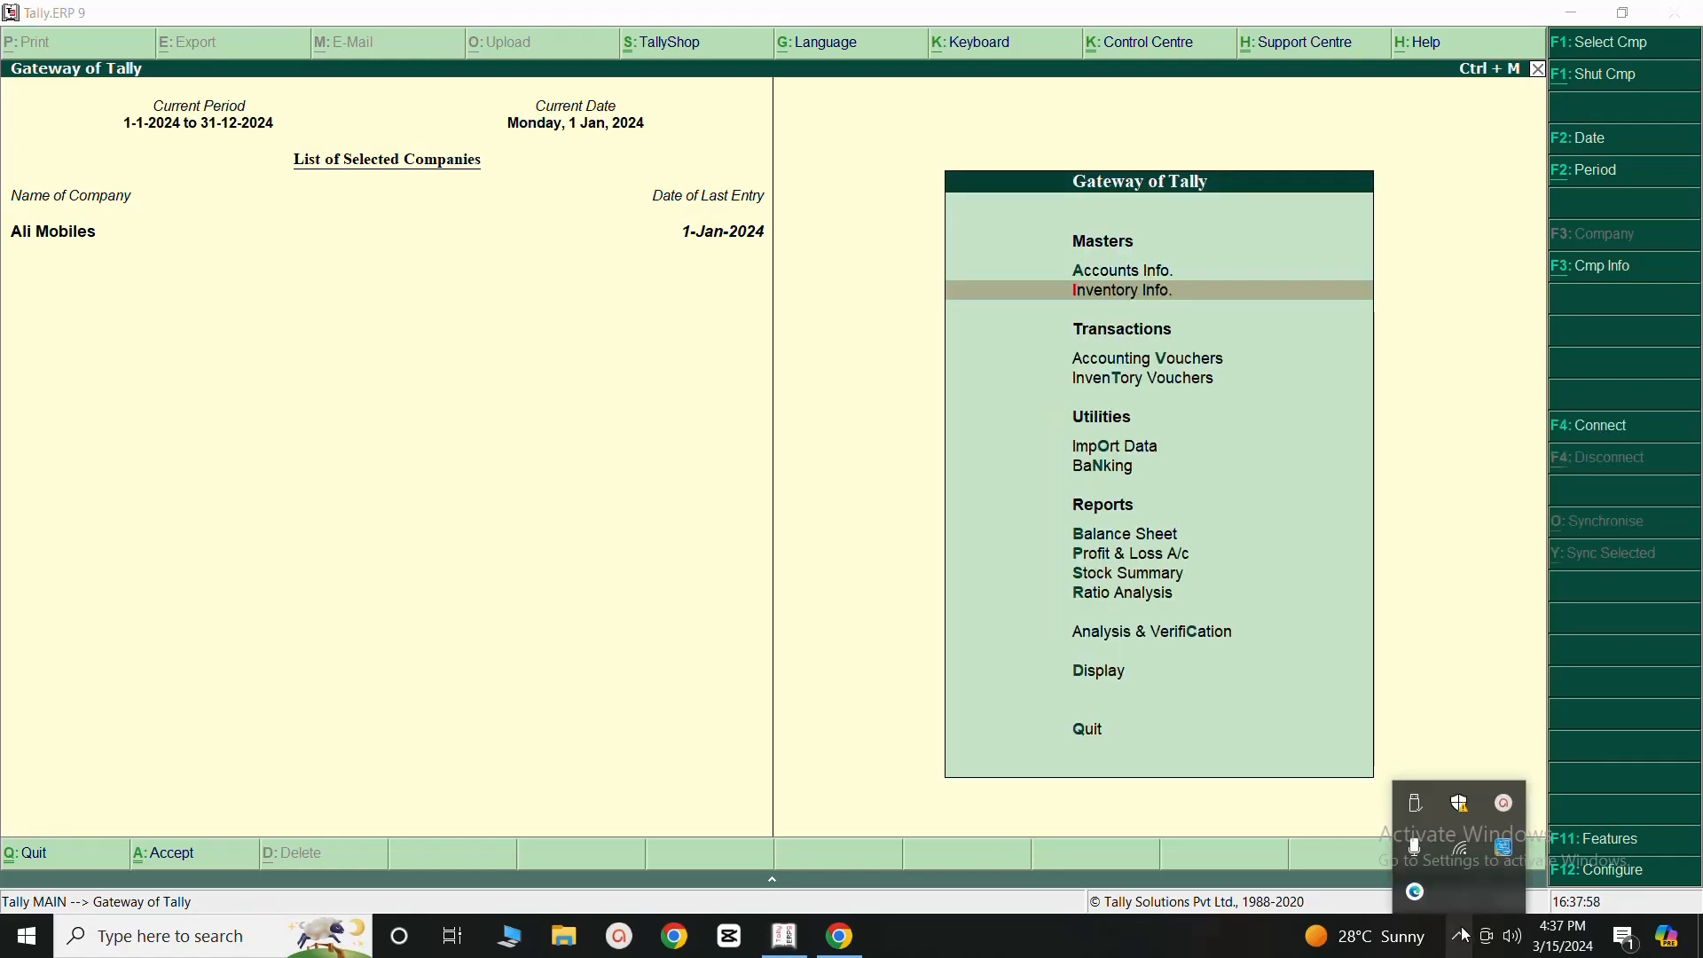